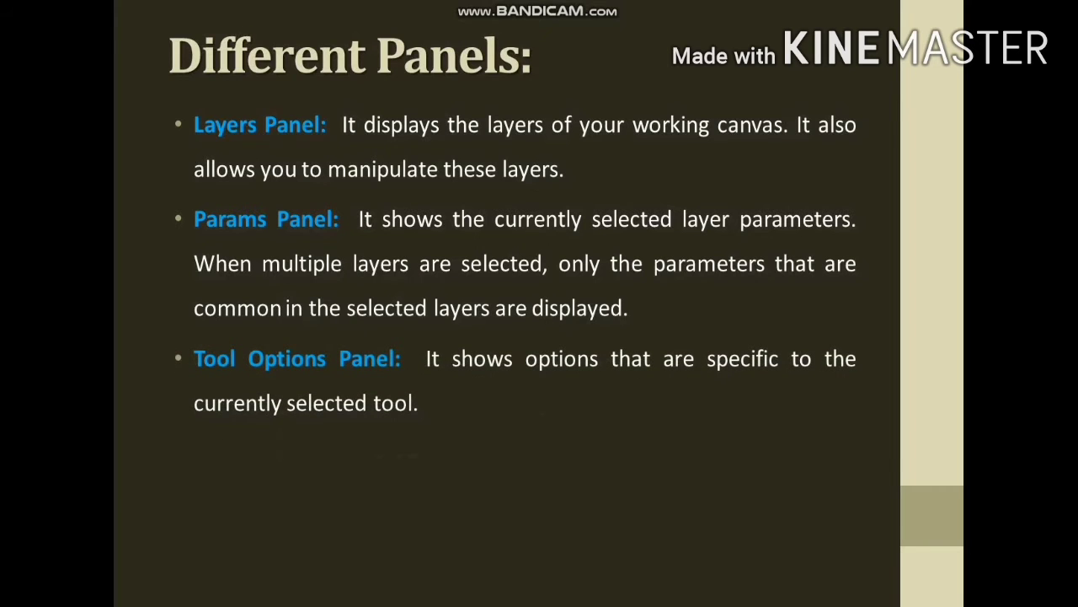
# Reveal the Navigator description on the Different Panels slide and switch to Synfig Studio.
pyautogui.click(487, 405)
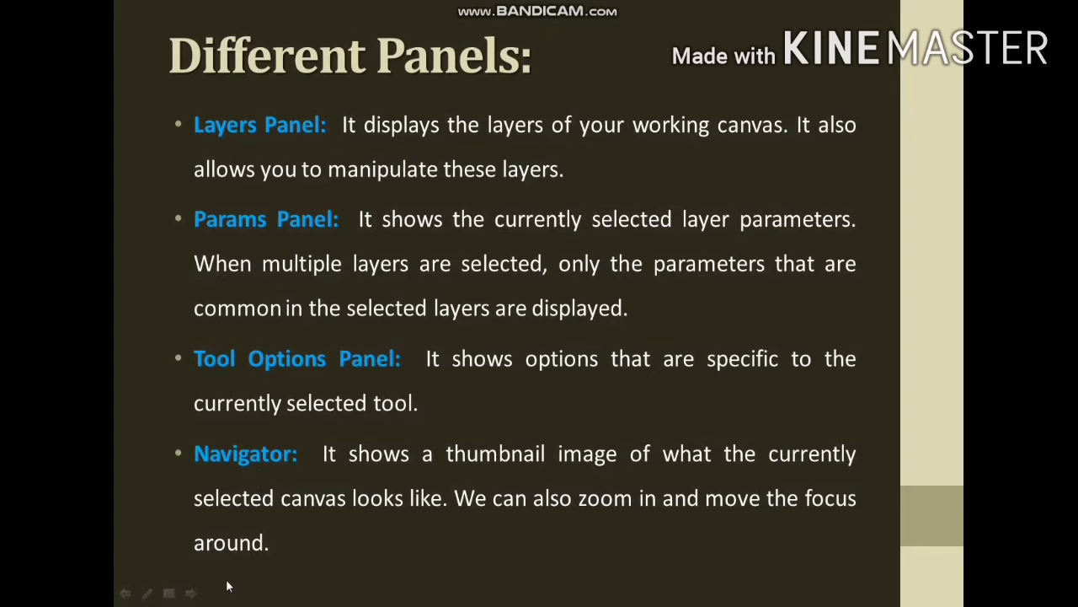
pyautogui.hotkey('alt', 'Tab')
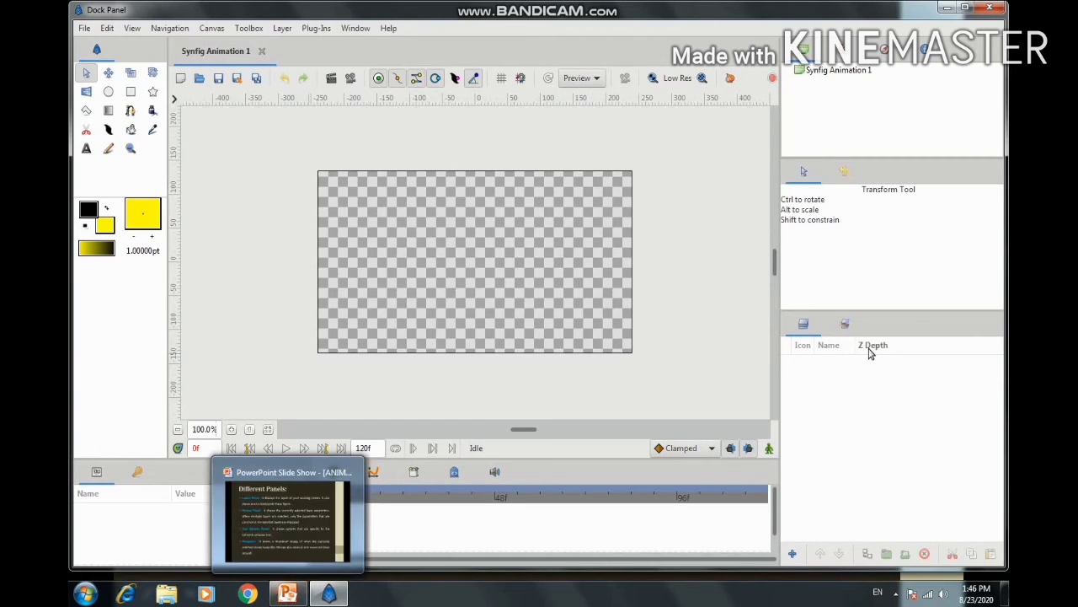
# Draw a blue-violet rectangle that extends slightly past every edge of the canvas, using the colour palette for its fill.
pyautogui.click(132, 94)
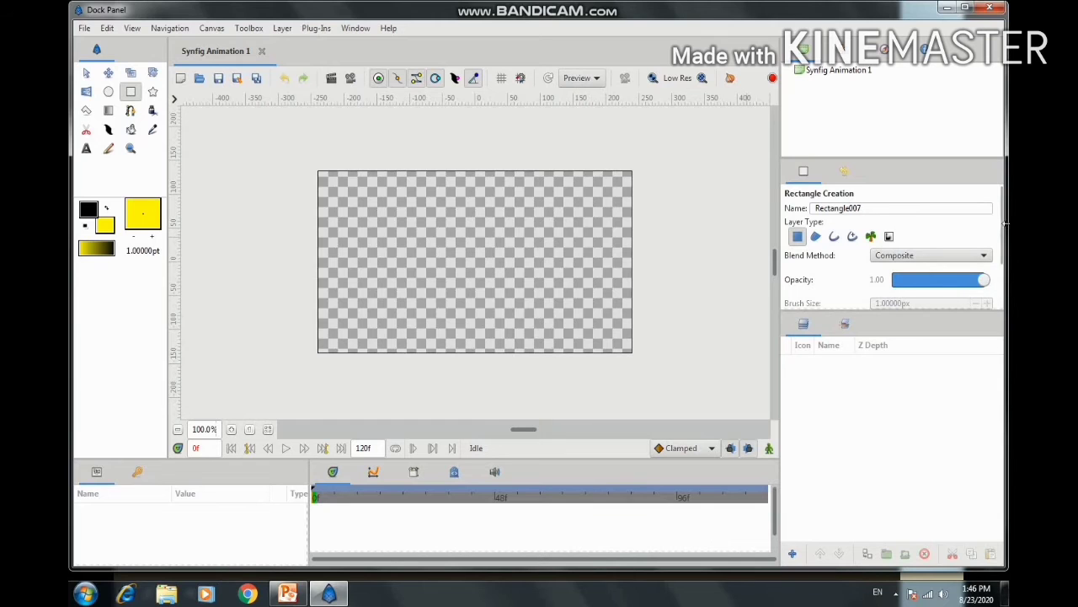
pyautogui.moveTo(1002, 236)
pyautogui.mouseDown()
pyautogui.moveTo(1004, 288)
pyautogui.moveTo(999, 235)
pyautogui.mouseUp()
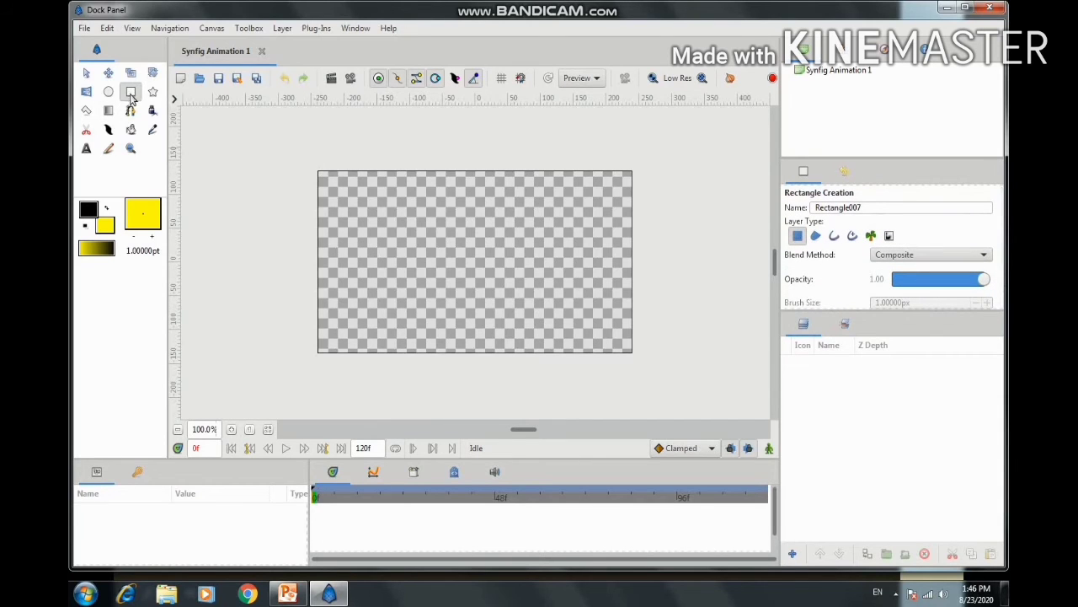
pyautogui.click(845, 52)
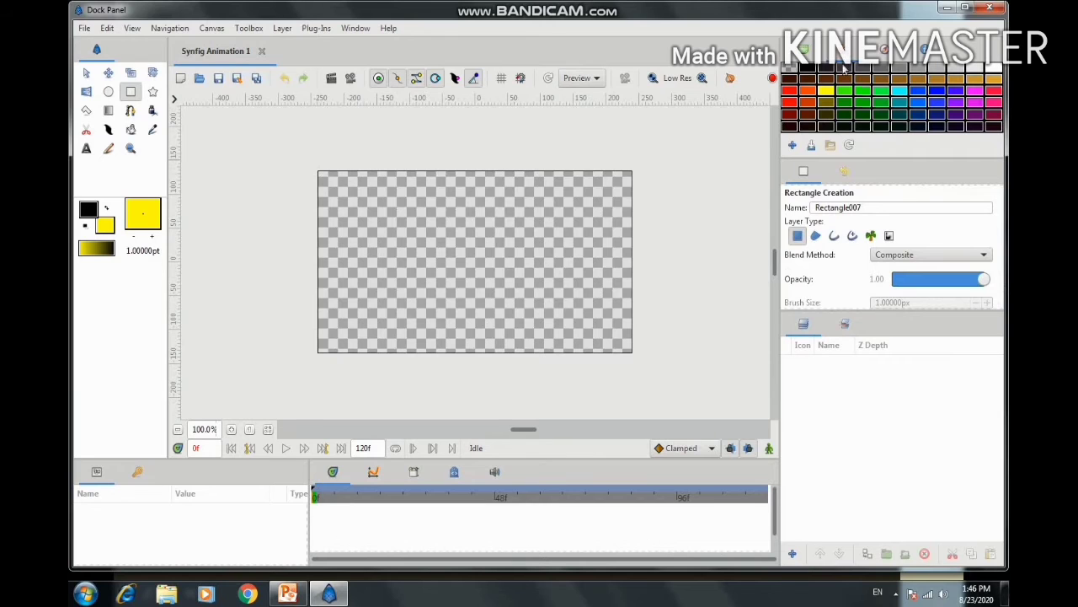
pyautogui.click(845, 91)
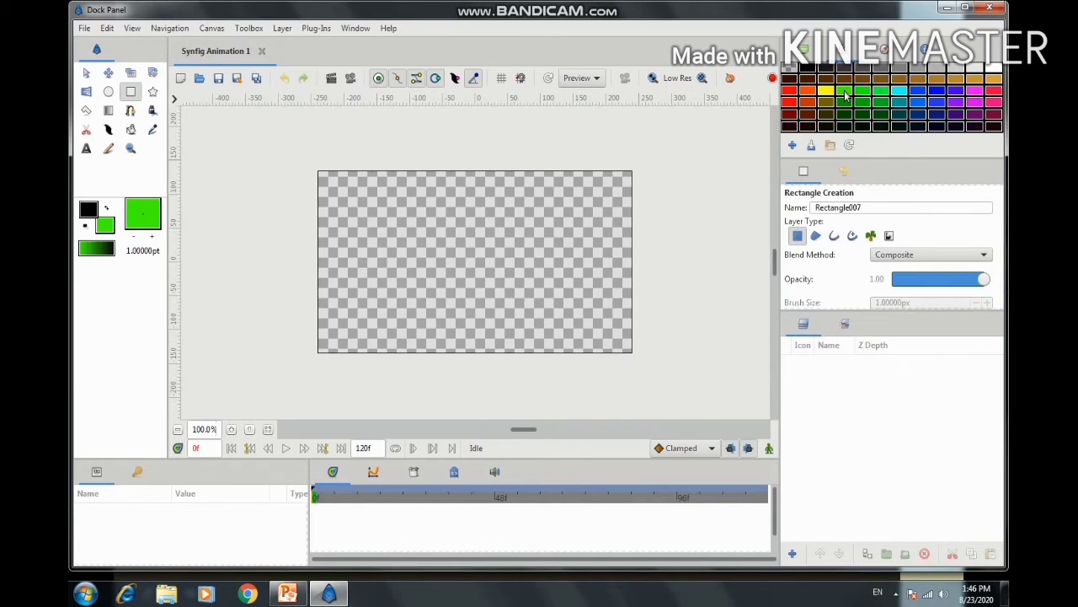
pyautogui.click(957, 92)
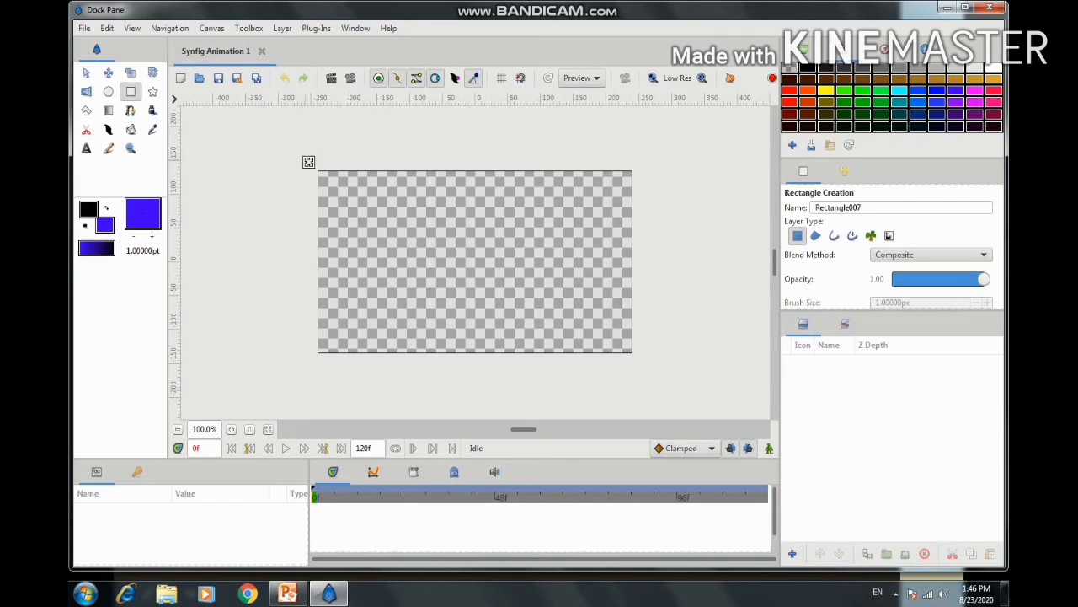
pyautogui.moveTo(309, 163); pyautogui.dragTo(640, 362)
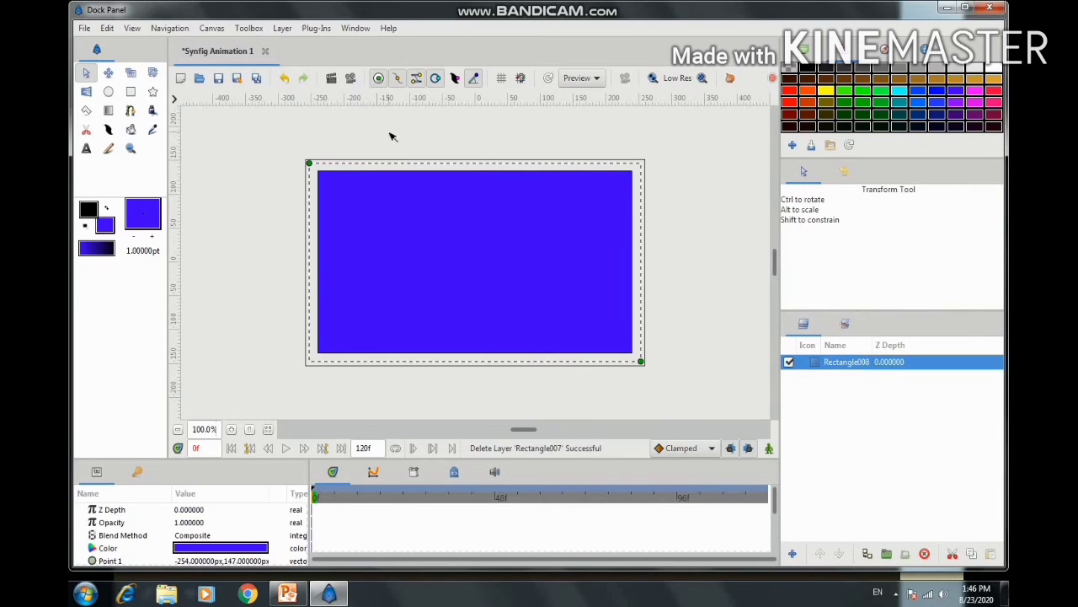
pyautogui.click(391, 136)
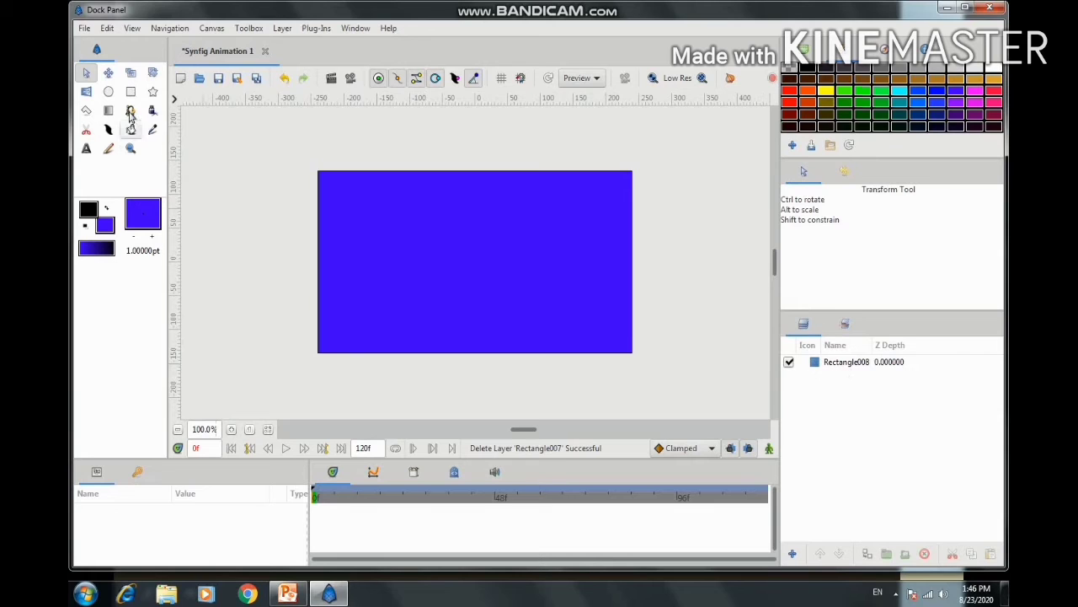
# Draw a small orange rectangle with 0.49 opacity in the upper middle of the canvas.
pyautogui.click(132, 93)
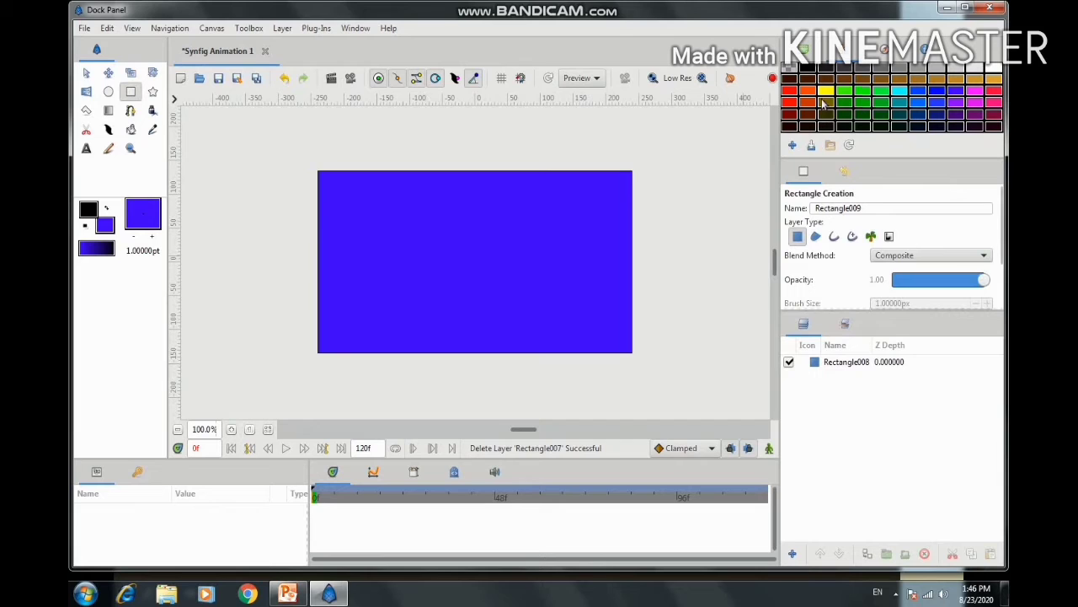
pyautogui.click(811, 95)
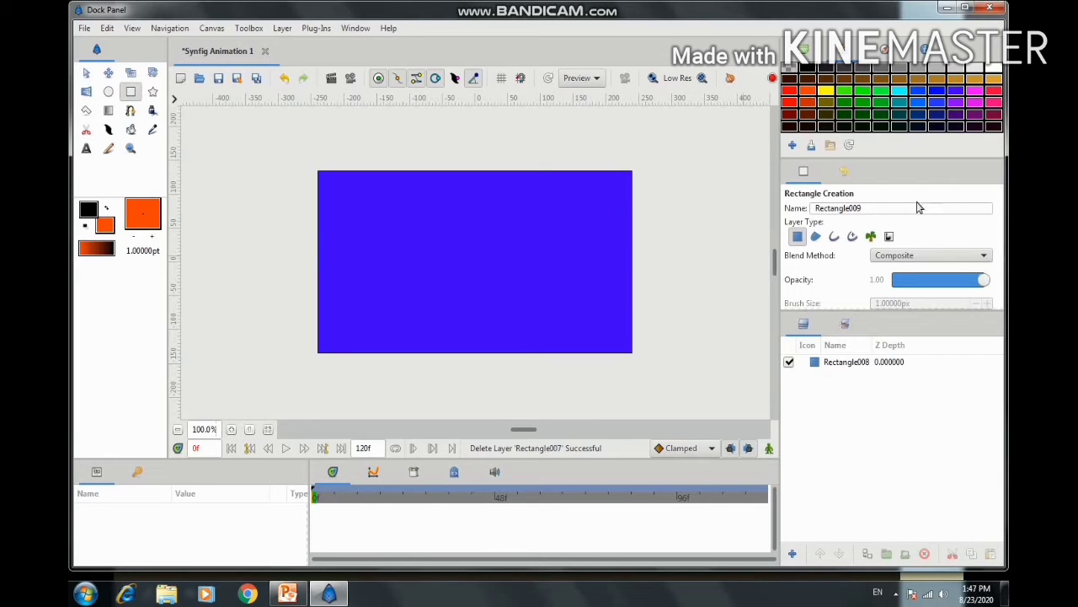
pyautogui.moveTo(984, 286); pyautogui.dragTo(936, 291)
pyautogui.moveTo(402, 214); pyautogui.dragTo(465, 277)
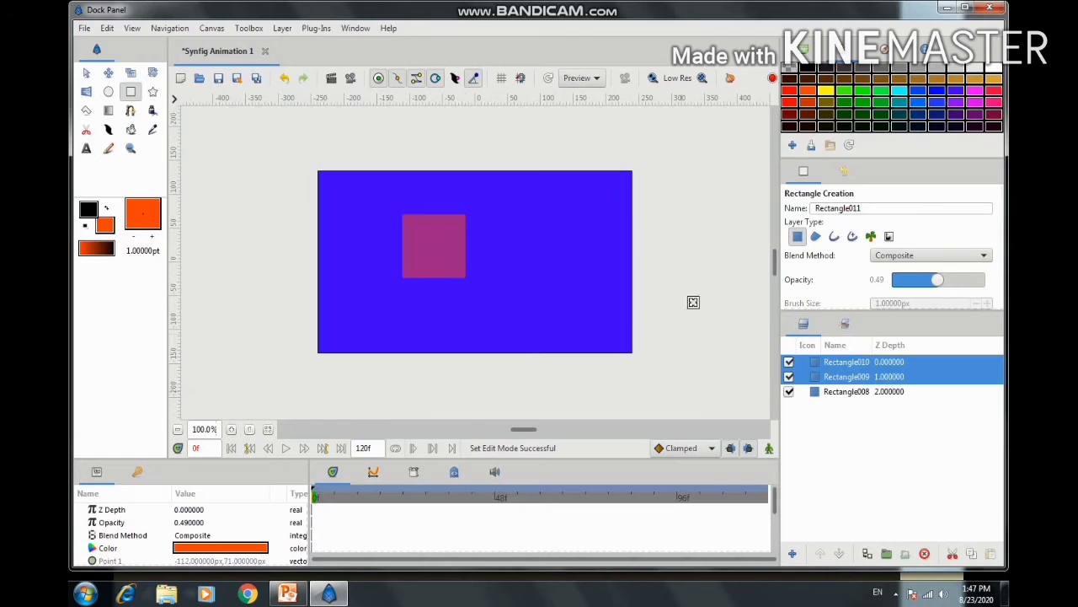
# Extend the upper-left corner of the top orange rectangle, Rectangle010, to about -187, 81 px.
pyautogui.click(86, 72)
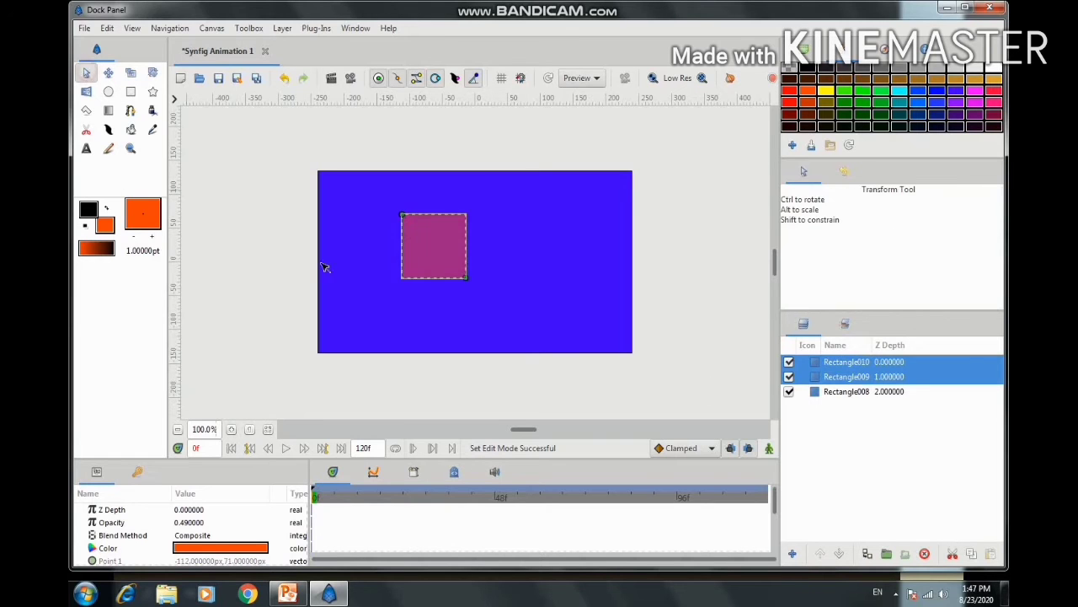
pyautogui.click(434, 246)
pyautogui.moveTo(401, 214); pyautogui.dragTo(354, 208)
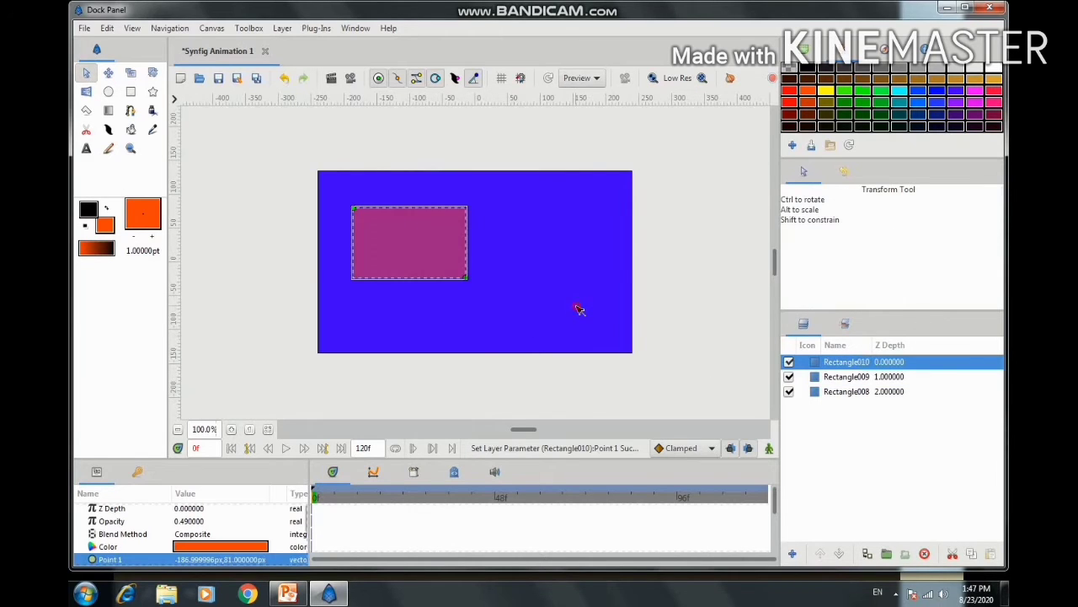
pyautogui.click(425, 310)
# Delete the Rectangle010 layer and move the first corner point of Rectangle009 to about 17, -26 px.
pyautogui.rightClick(824, 362)
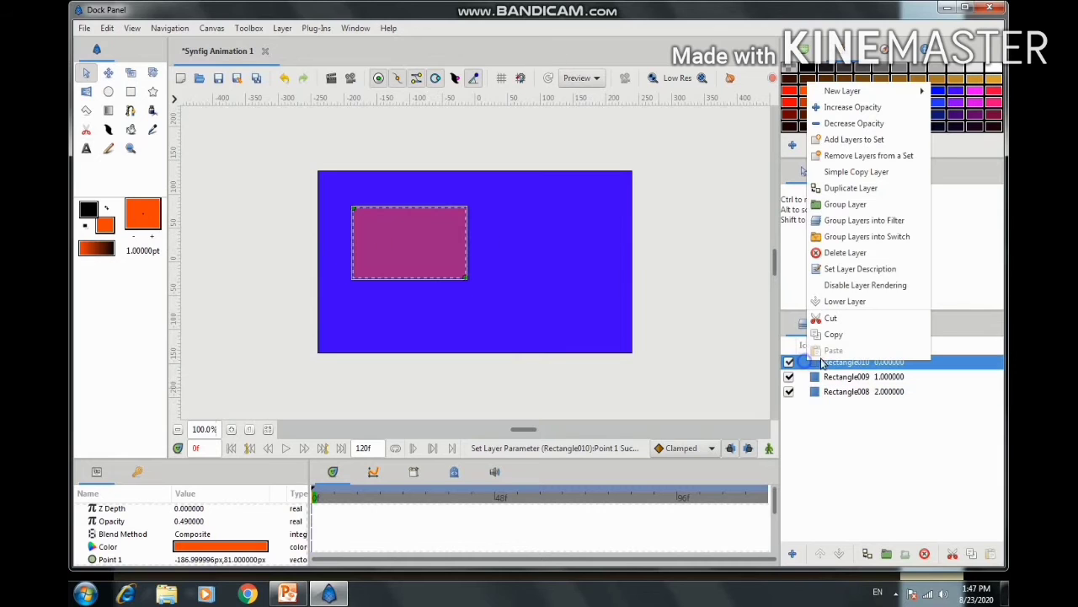
pyautogui.click(834, 252)
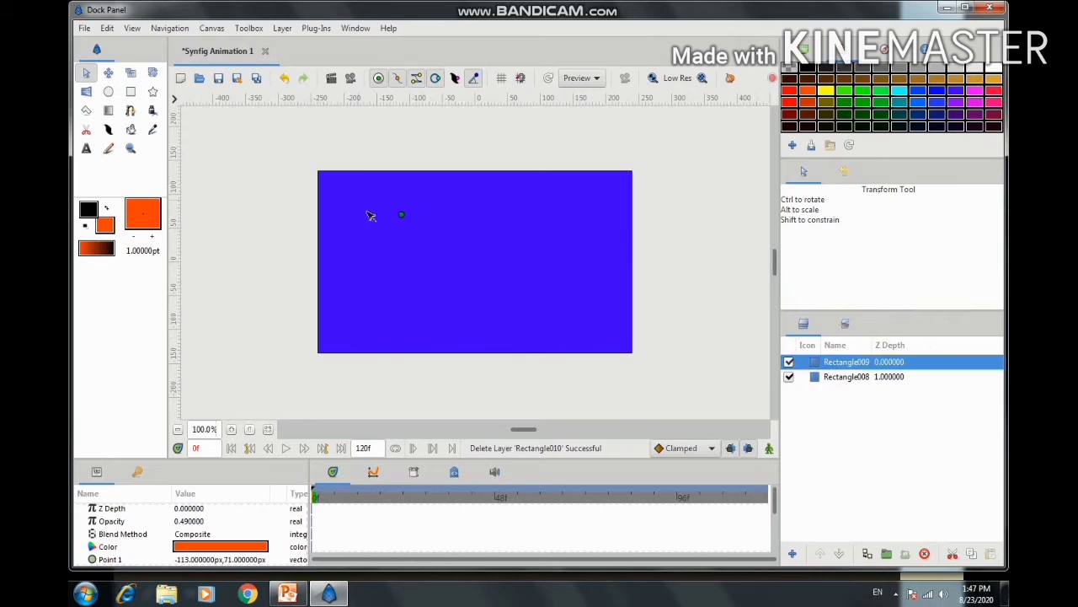
pyautogui.moveTo(404, 219); pyautogui.dragTo(487, 283)
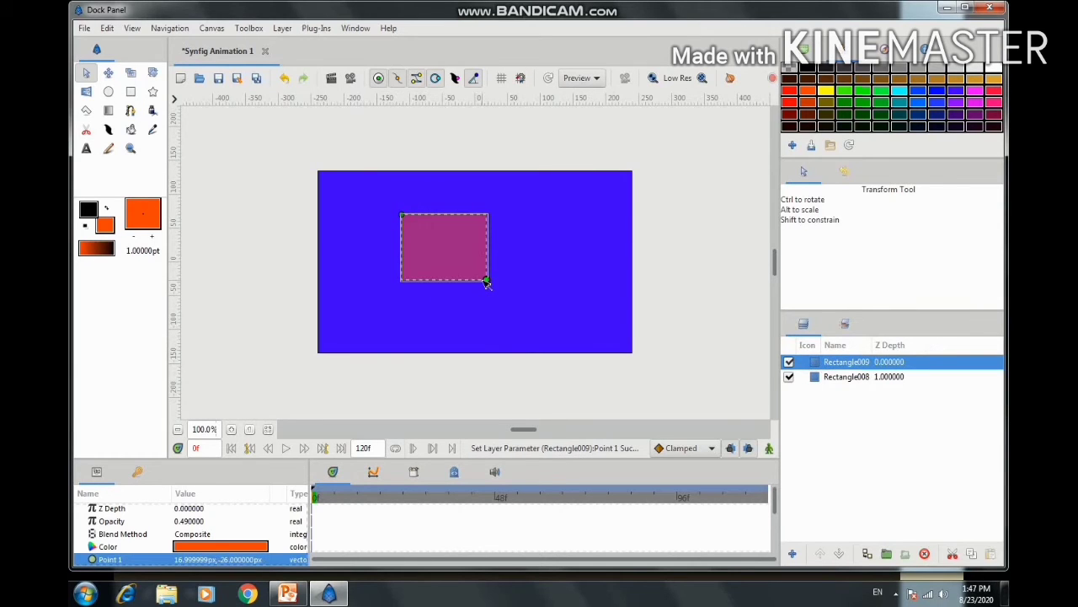
# Delete the blue background layer Rectangle008.
pyautogui.click(543, 249)
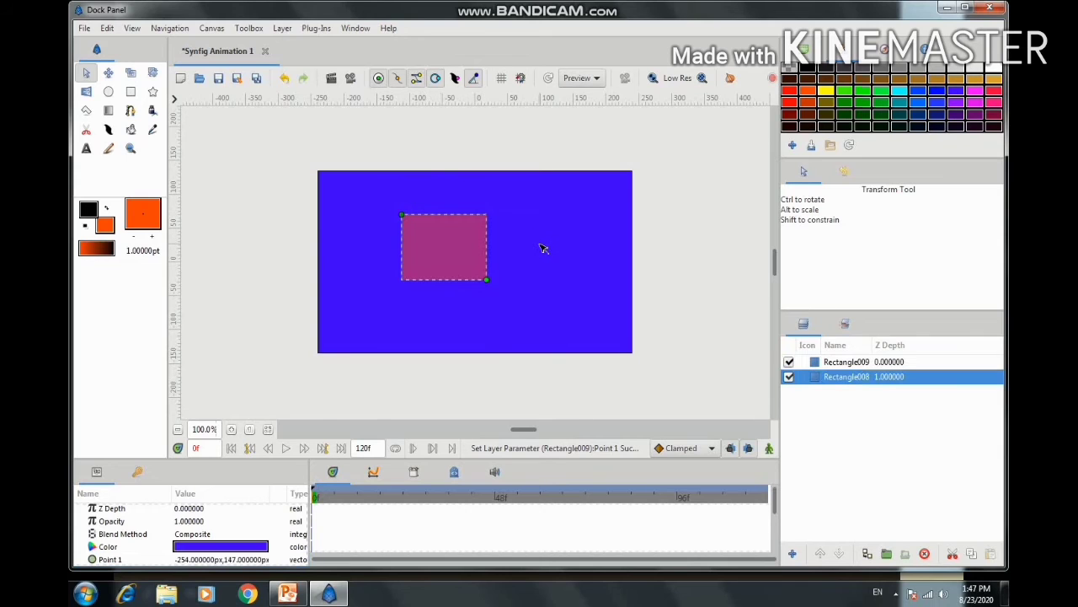
pyautogui.moveTo(540, 243); pyautogui.dragTo(723, 401)
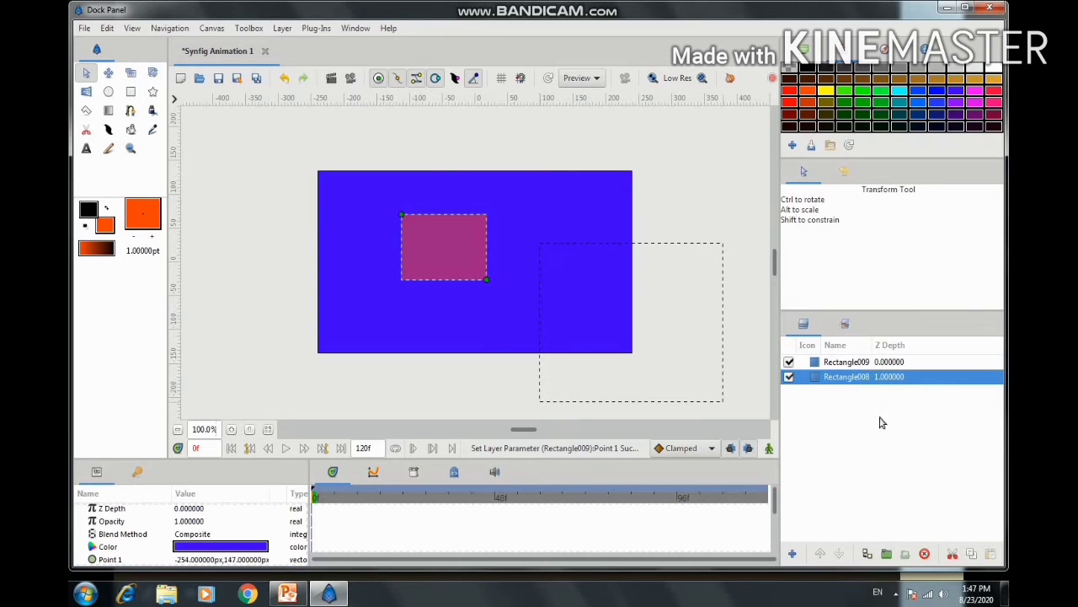
pyautogui.rightClick(807, 383)
pyautogui.click(834, 273)
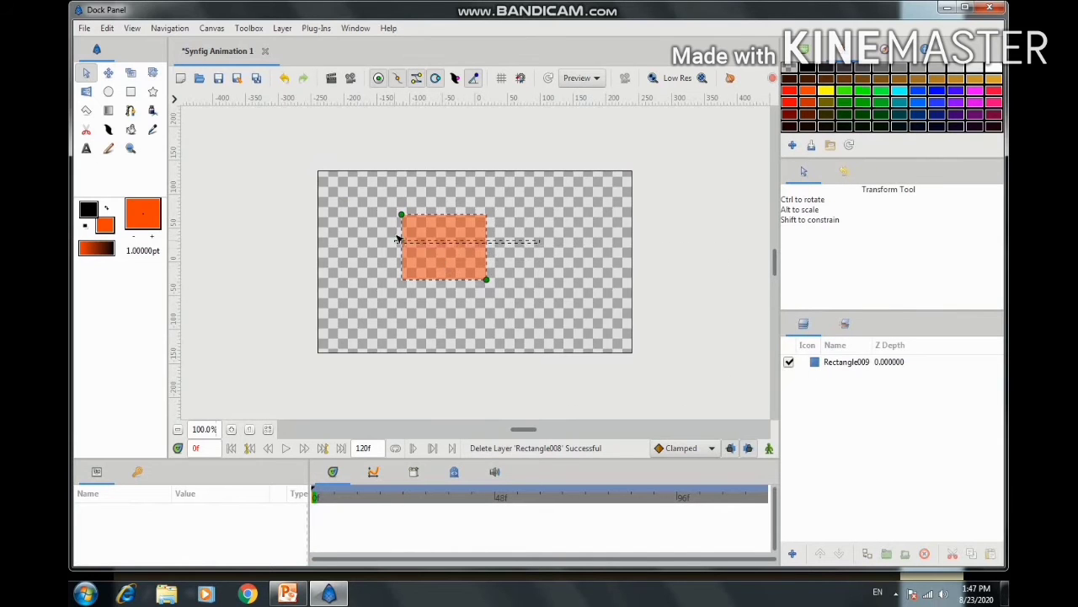
# Stretch the orange rectangle's corners to about (251, -149) px and (-252, 146) px to cover the canvas, and review its layer parameters.
pyautogui.moveTo(447, 230); pyautogui.dragTo(633, 253)
pyautogui.click(443, 255)
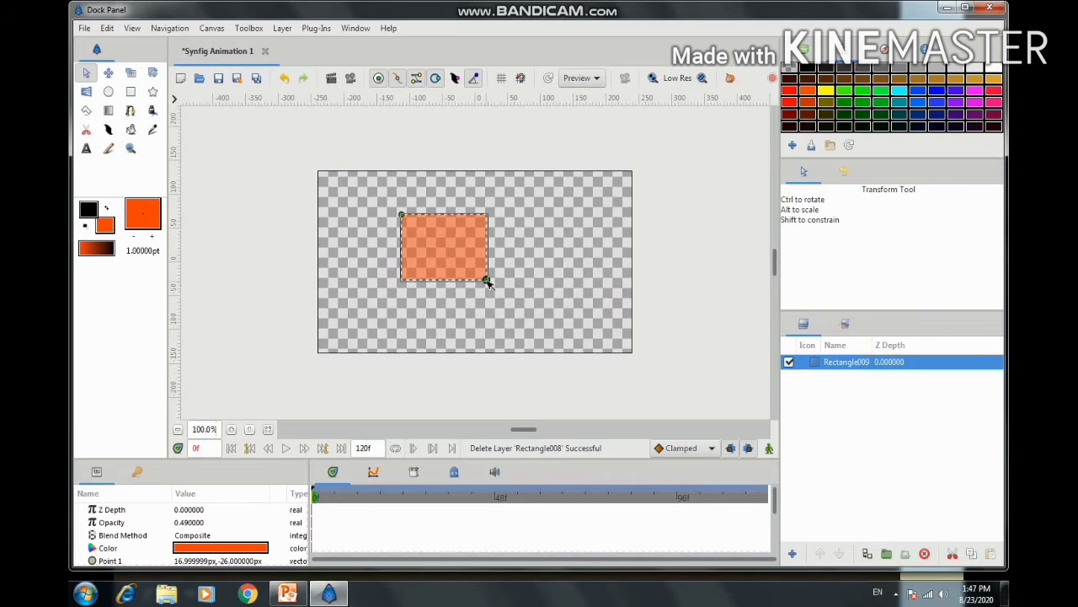
pyautogui.click(499, 291)
pyautogui.moveTo(525, 309); pyautogui.dragTo(639, 362)
pyautogui.moveTo(401, 214); pyautogui.dragTo(310, 165)
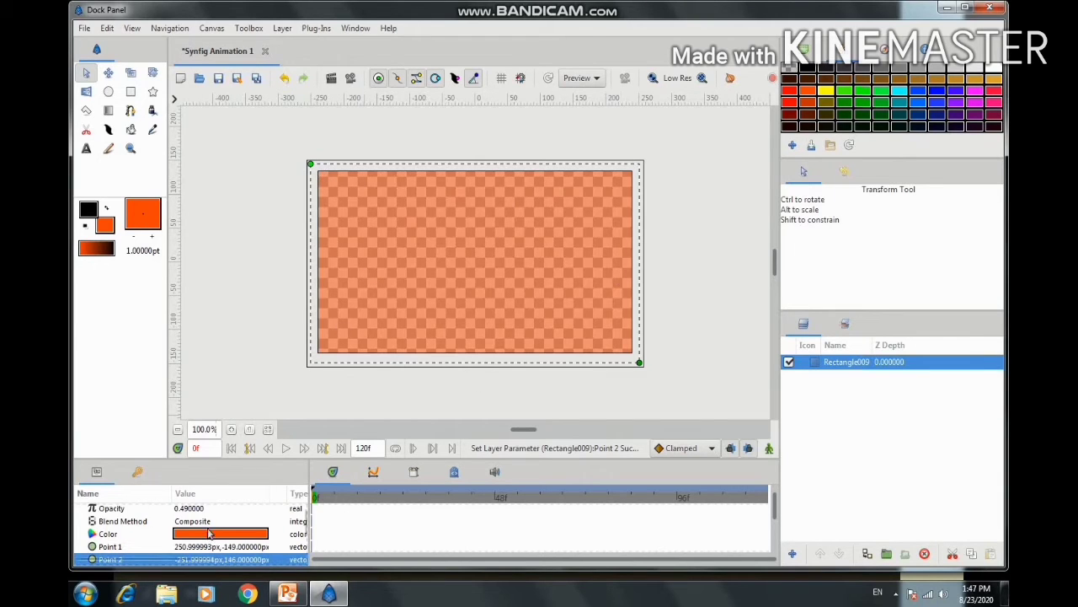
pyautogui.scroll(-2, 213, 522)
pyautogui.scroll(-3, 210, 526)
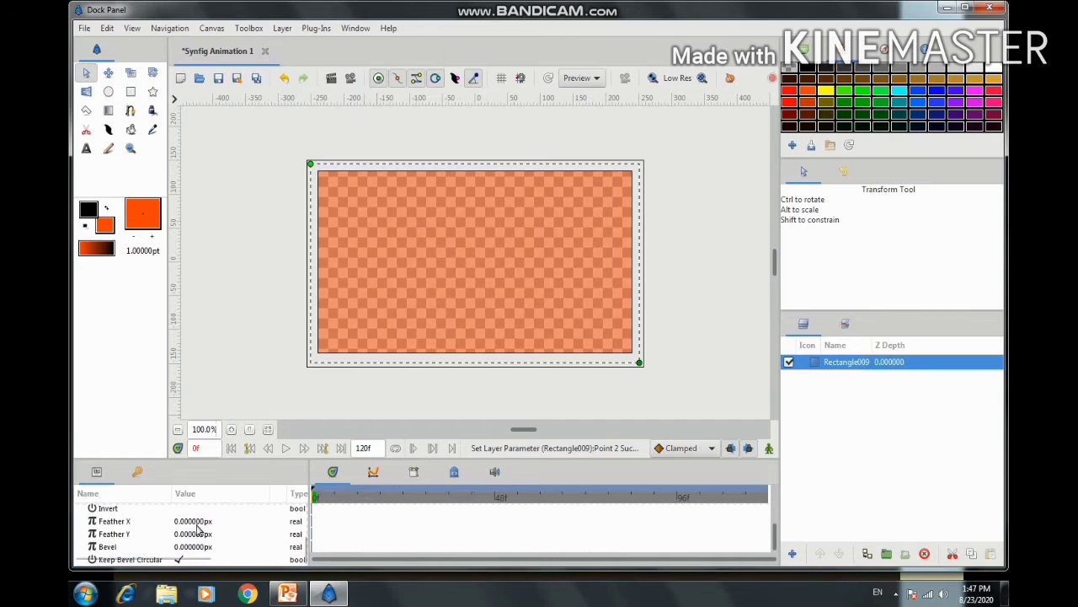
pyautogui.scroll(4, 190, 536)
pyautogui.scroll(3, 189, 536)
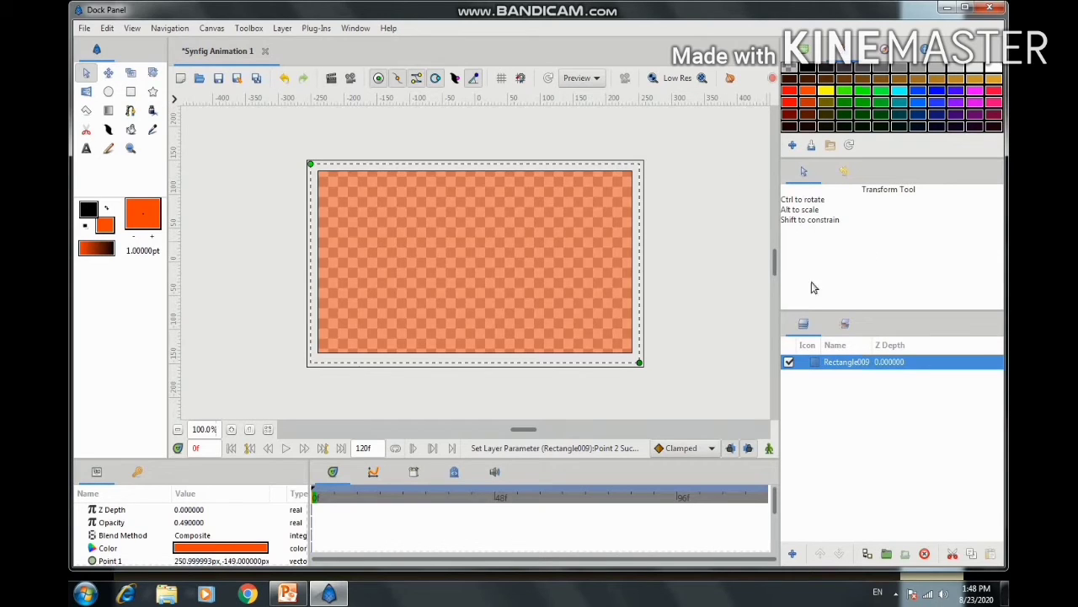
# Draw a red circle with a radius of about 47 px in the upper-left area of the canvas.
pyautogui.click(108, 93)
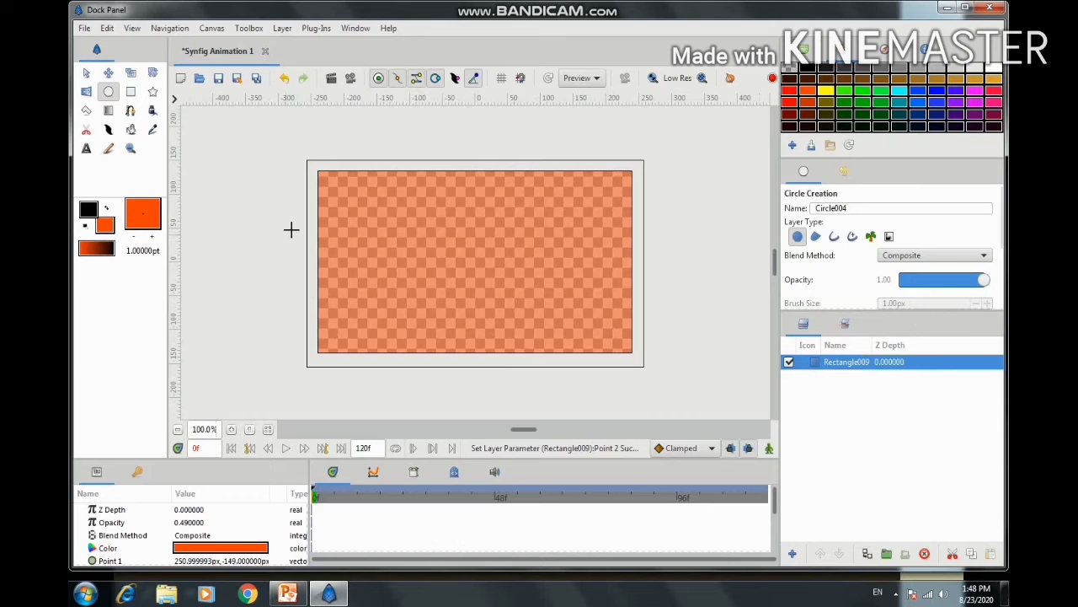
pyautogui.click(792, 97)
pyautogui.moveTo(377, 225); pyautogui.dragTo(407, 232)
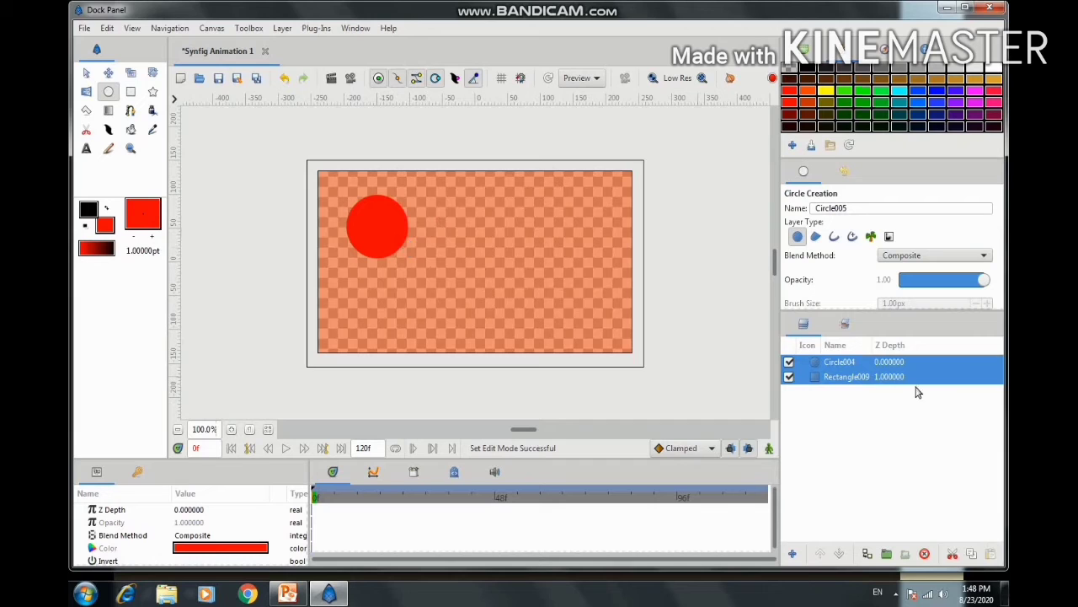
# Move the red circle's origin to about 103, 46 px and review its layer parameters.
pyautogui.click(809, 367)
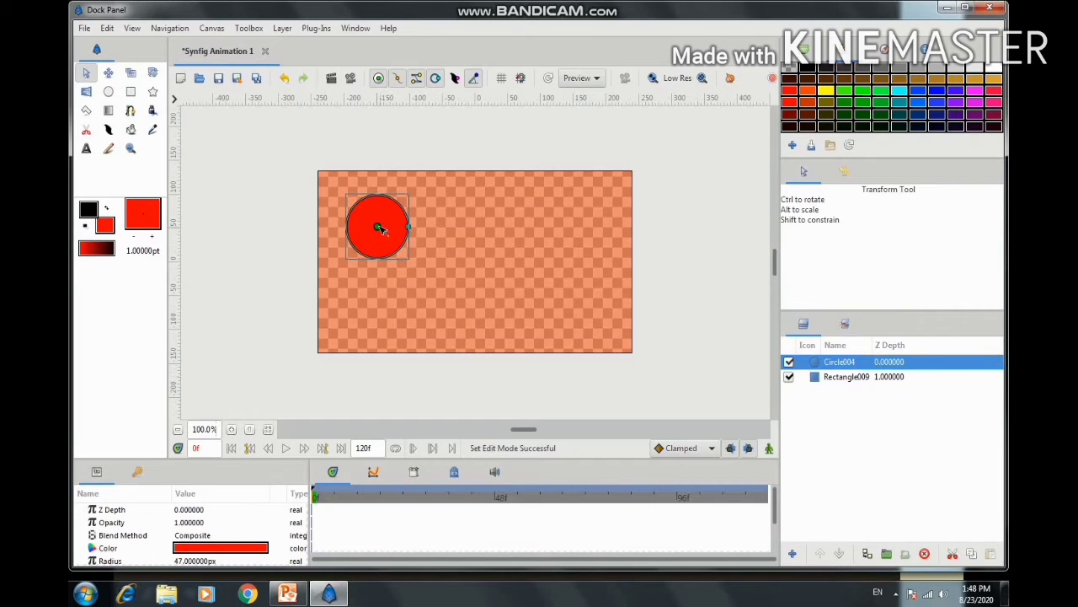
pyautogui.moveTo(377, 227); pyautogui.dragTo(542, 230)
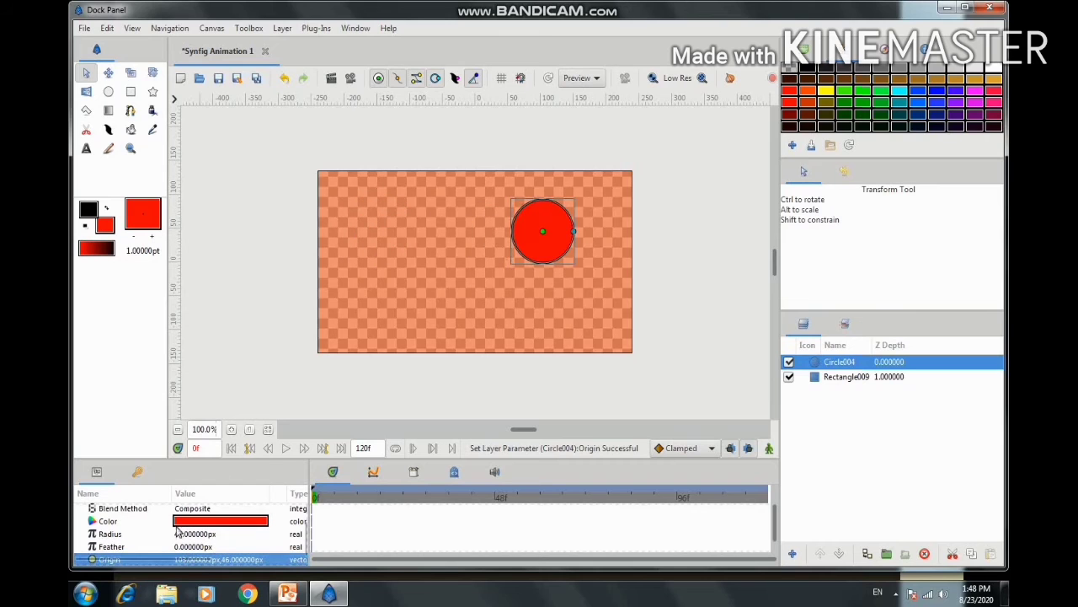
pyautogui.scroll(-1, 226, 528)
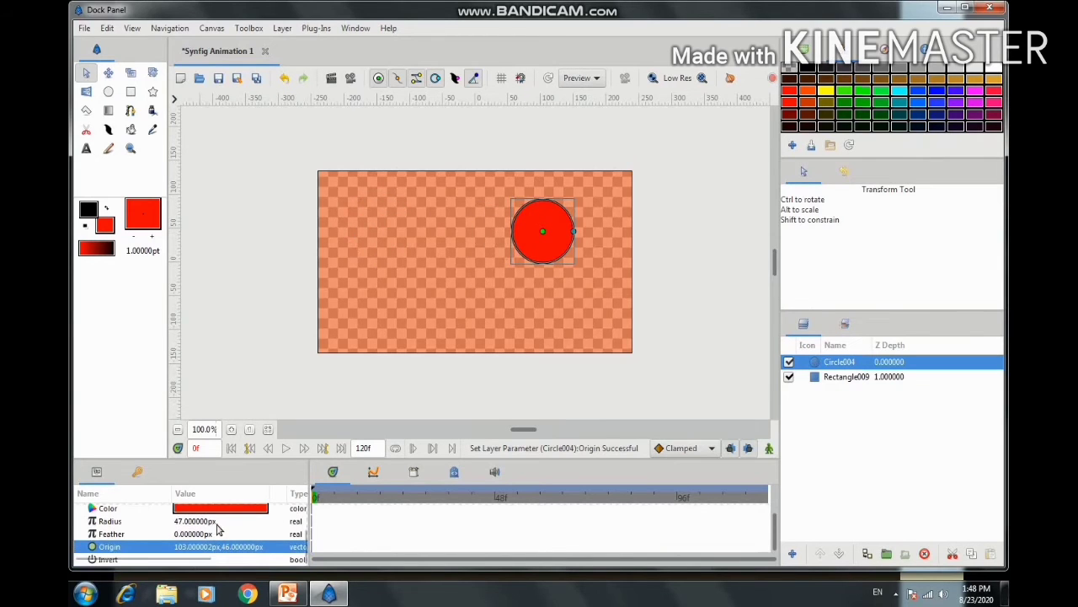
pyautogui.scroll(3, 221, 529)
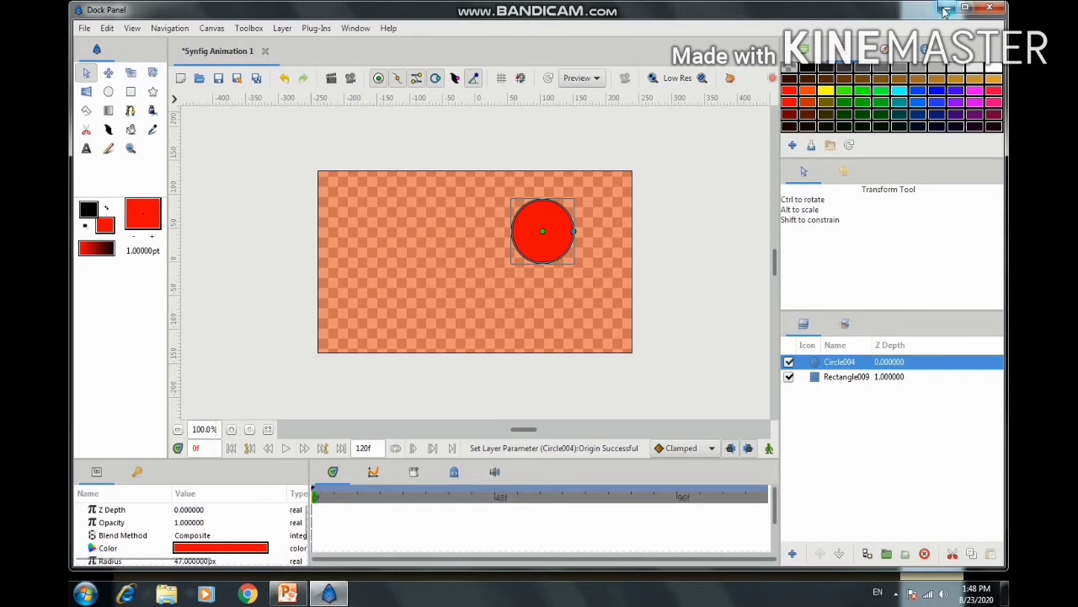
# Show the canvas thumbnail and enlarge the canvas view to 151.6%.
pyautogui.click(883, 52)
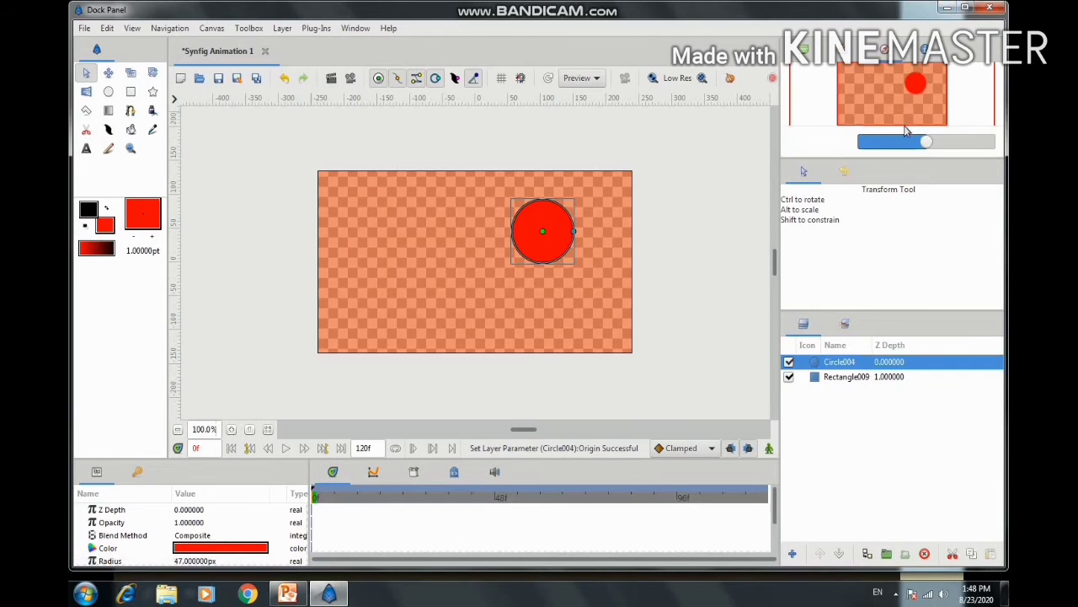
pyautogui.moveTo(925, 142); pyautogui.dragTo(938, 145)
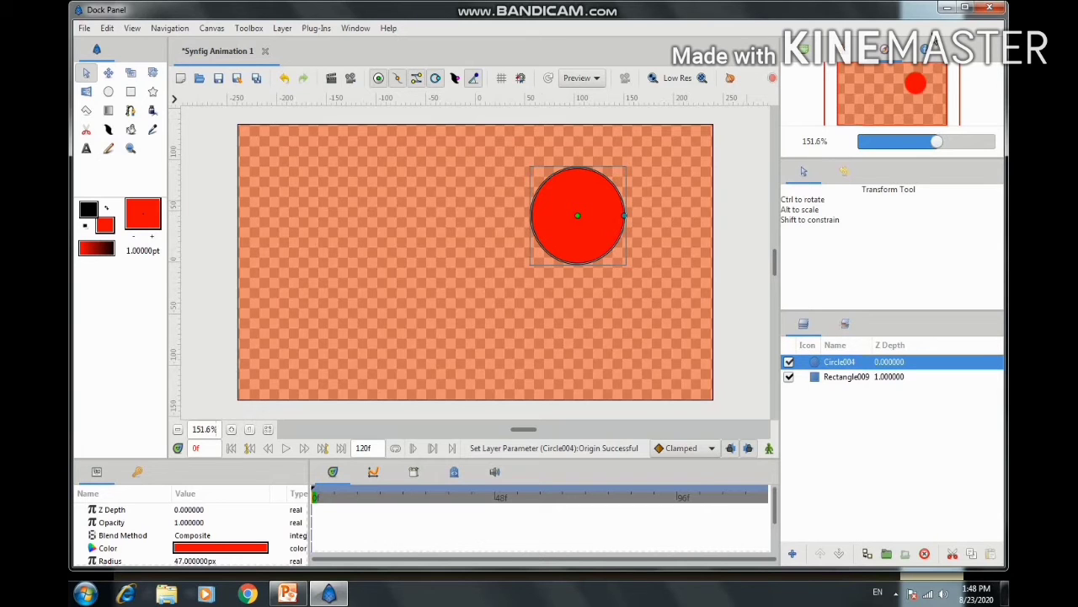
# Switch to the PowerPoint slide show and advance it, and return to Synfig Studio to show the action history.
pyautogui.click(273, 594)
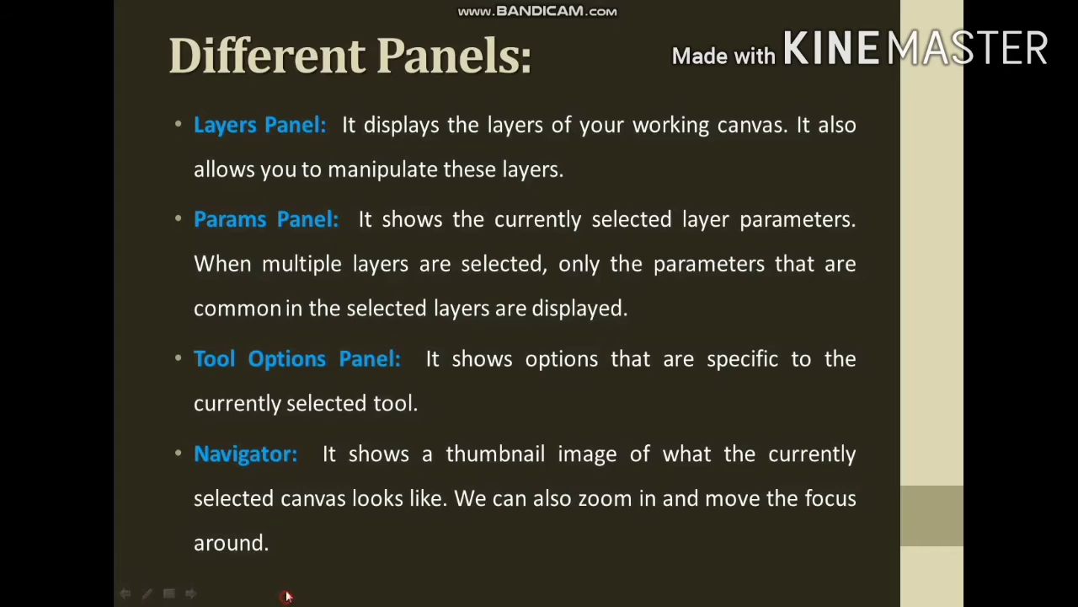
pyautogui.click(463, 425)
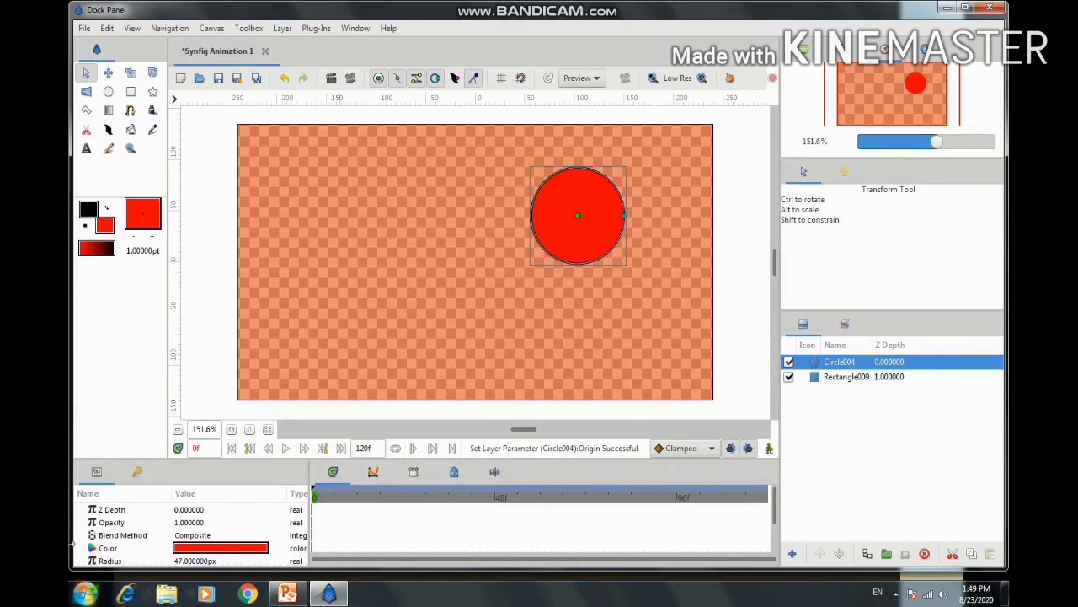
pyautogui.click(843, 171)
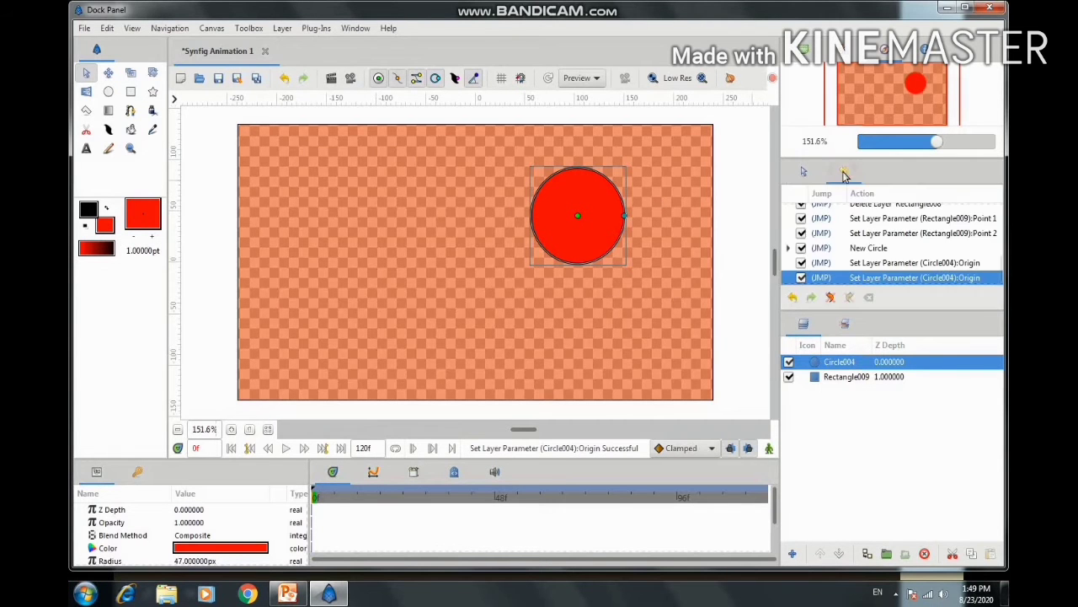
# Look through the recorded actions in the history and expand the first New Rectangle entry.
pyautogui.scroll(5, 801, 253)
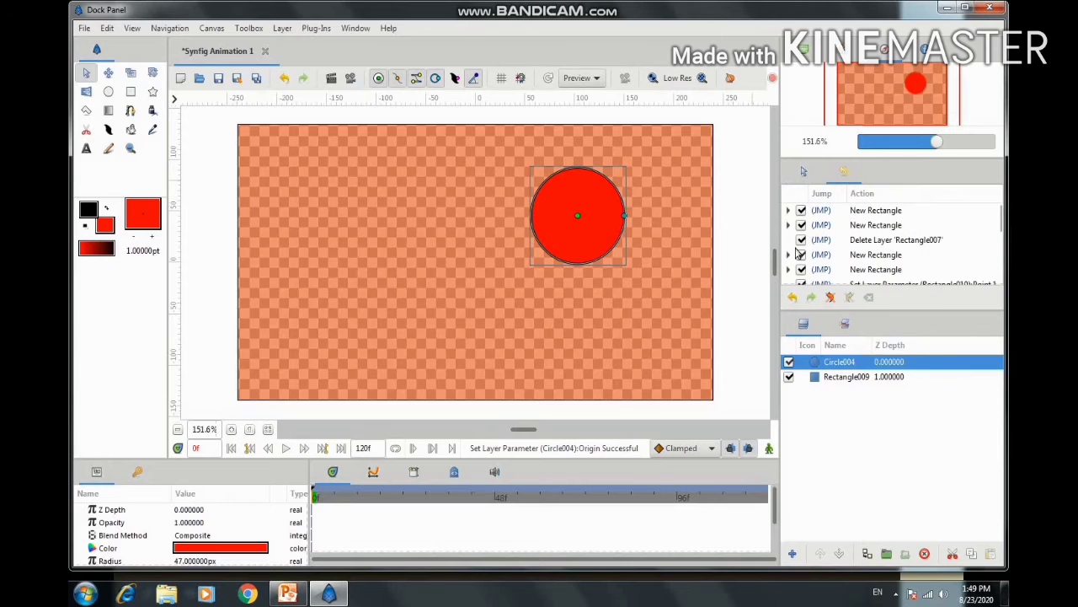
pyautogui.scroll(-5, 806, 229)
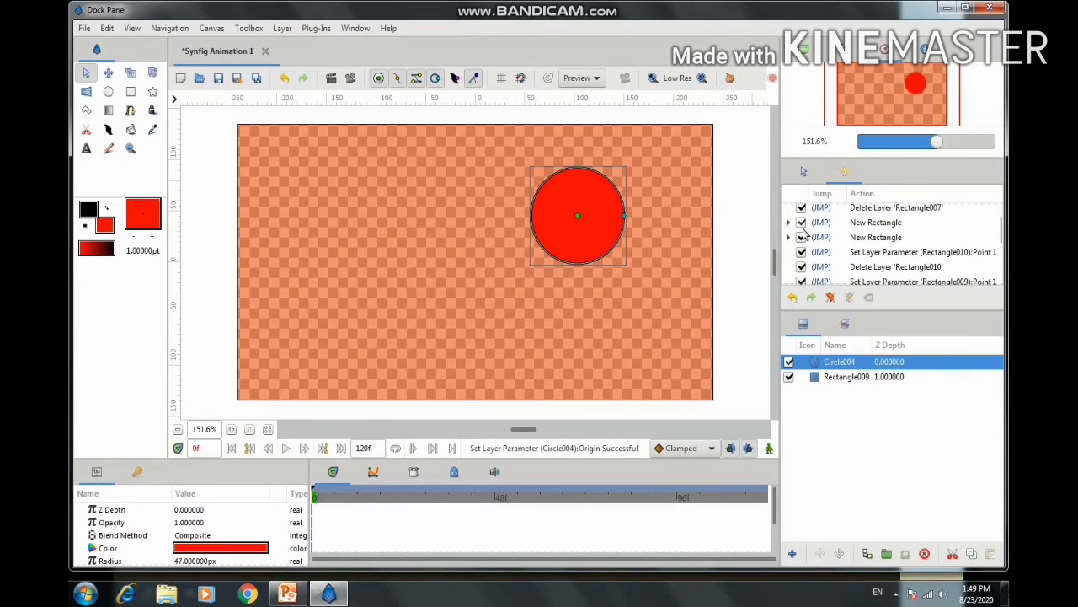
pyautogui.scroll(-2, 806, 234)
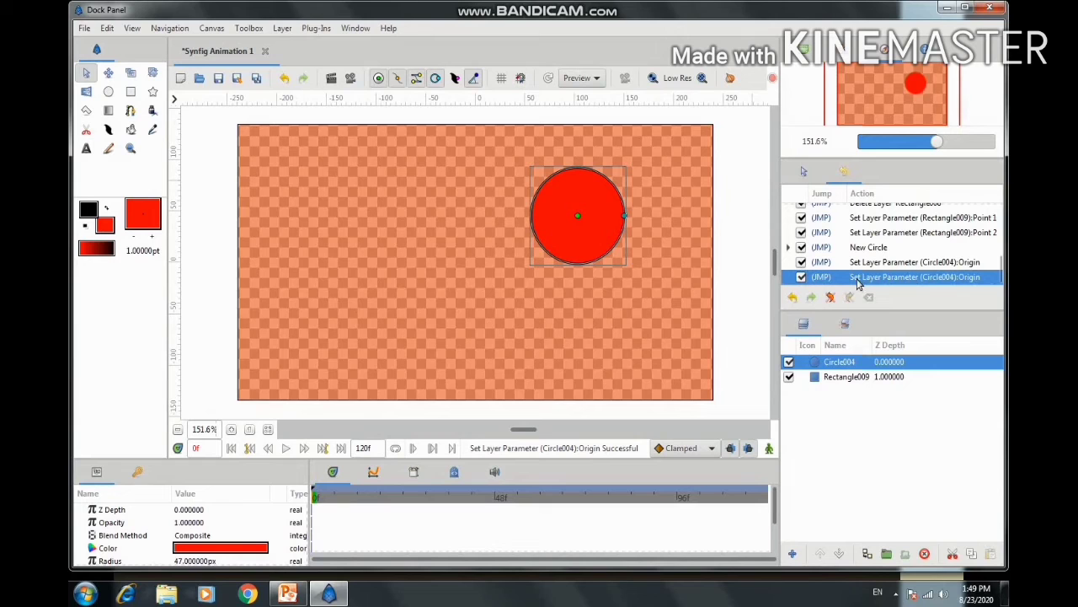
pyautogui.scroll(5, 814, 246)
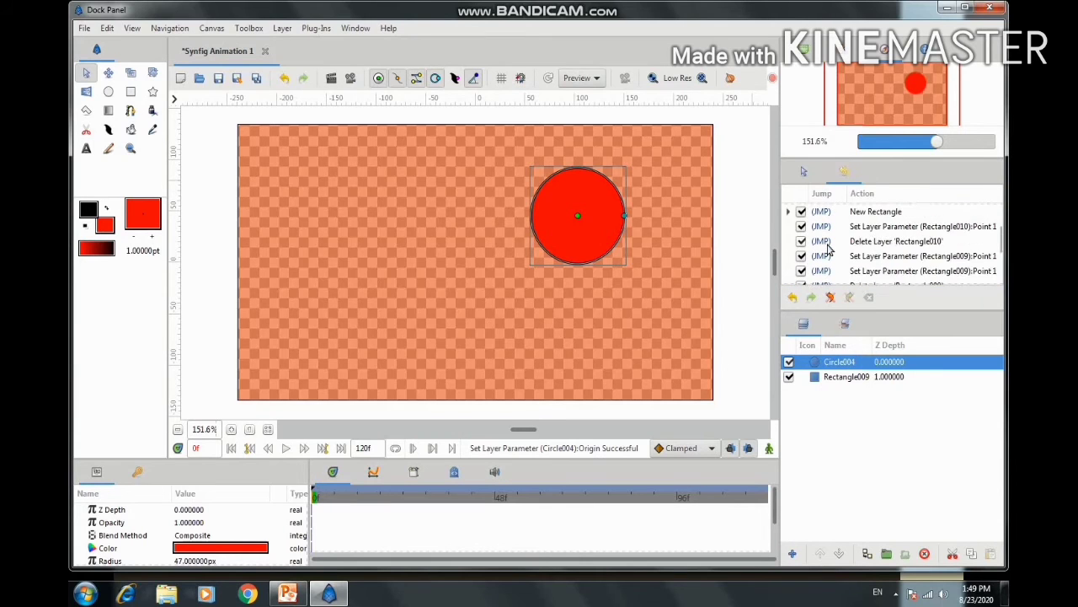
pyautogui.click(788, 210)
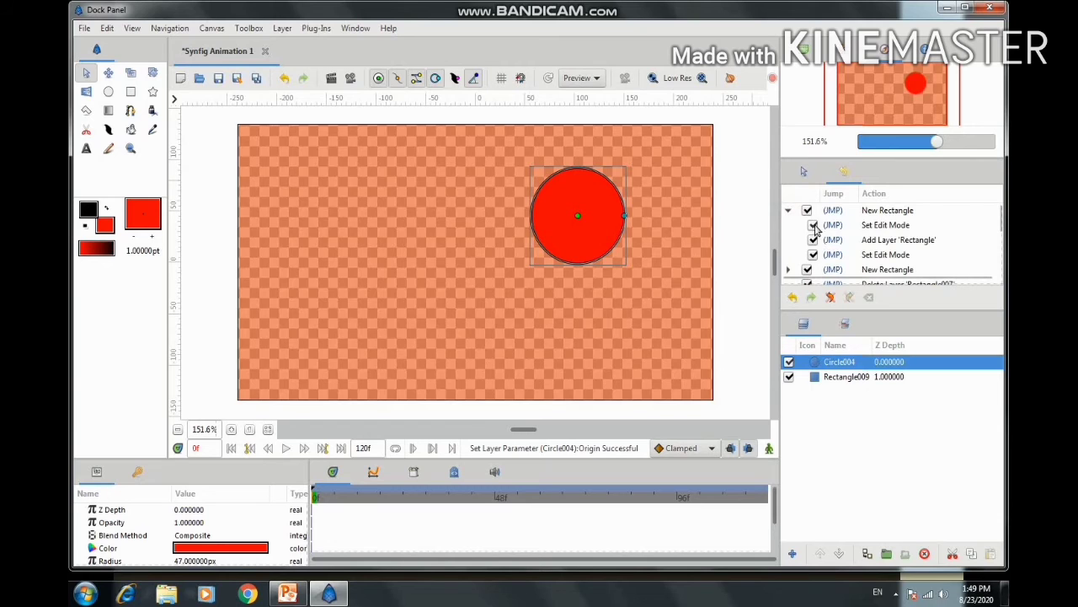
# Try to toggle the first New Rectangle action and its Set Edit Mode and Add Layer sub-actions in the history.
pyautogui.click(817, 228)
pyautogui.click(816, 241)
pyautogui.click(812, 226)
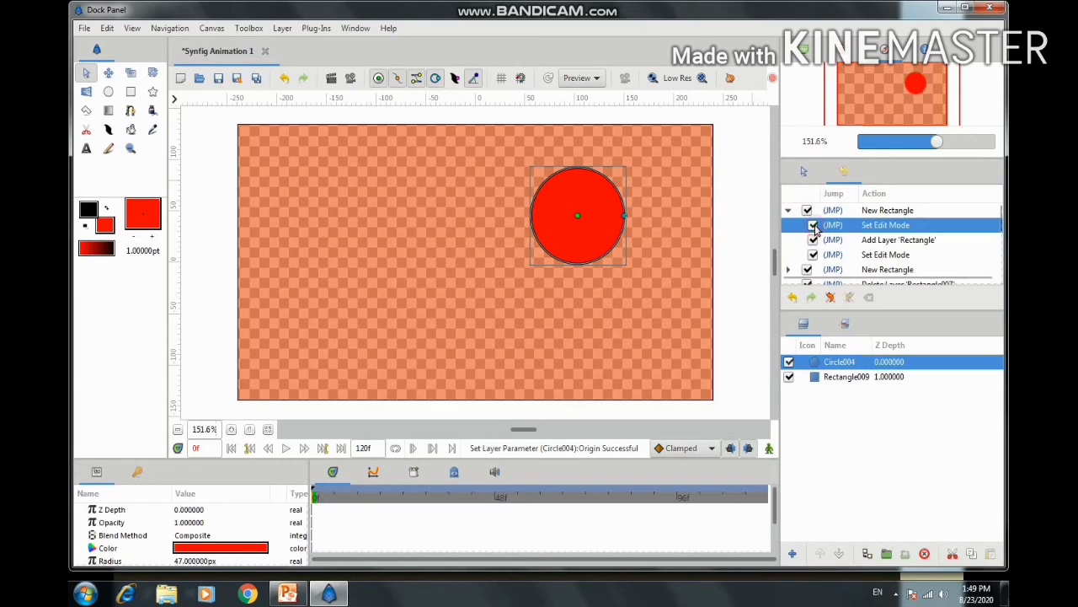
pyautogui.click(808, 211)
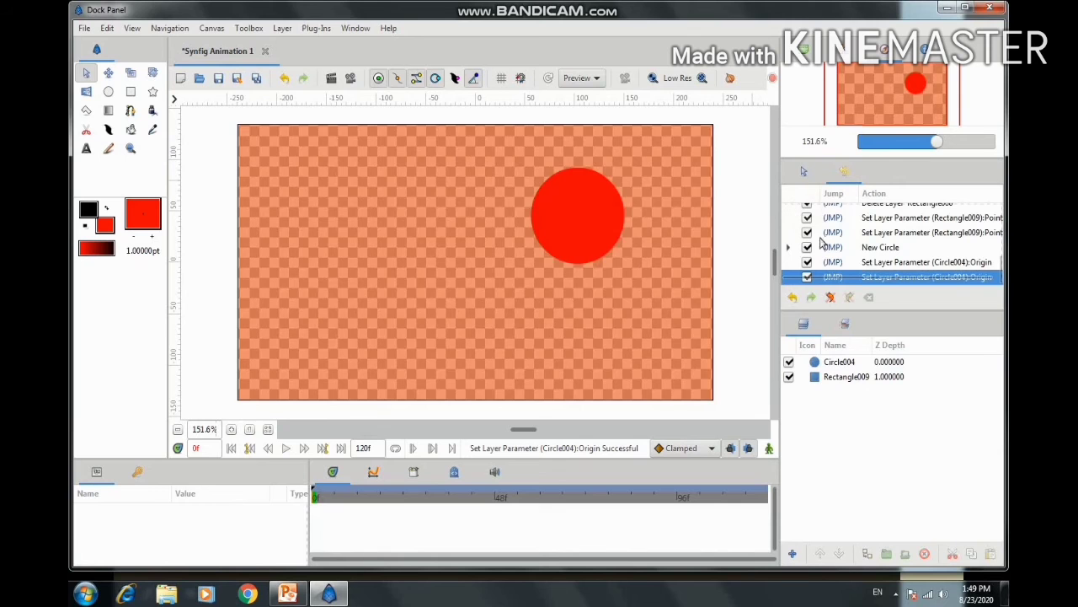
pyautogui.scroll(1, 745, 245)
pyautogui.scroll(3, 745, 247)
pyautogui.scroll(3, 857, 270)
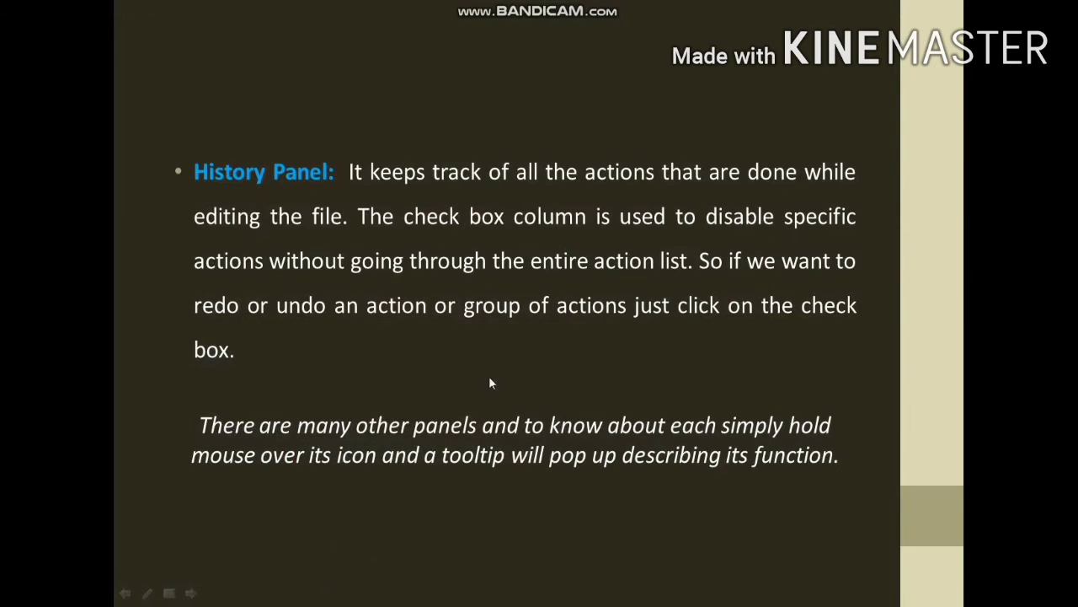
# Advance the slide show to the Tools slide and bring up its points on creating objects and tool options.
pyautogui.click(710, 352)
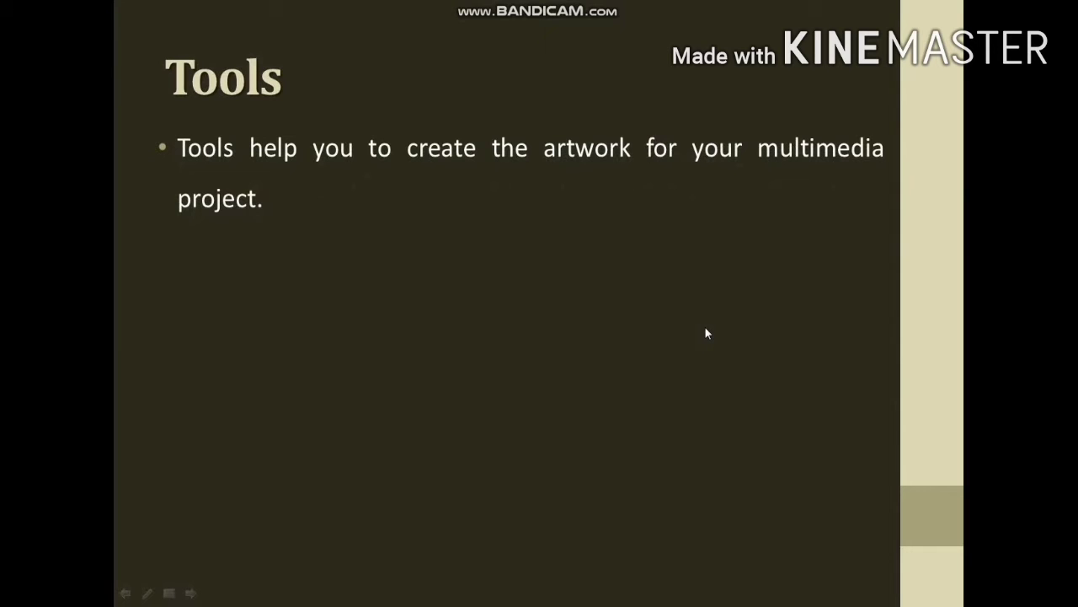
pyautogui.click(648, 293)
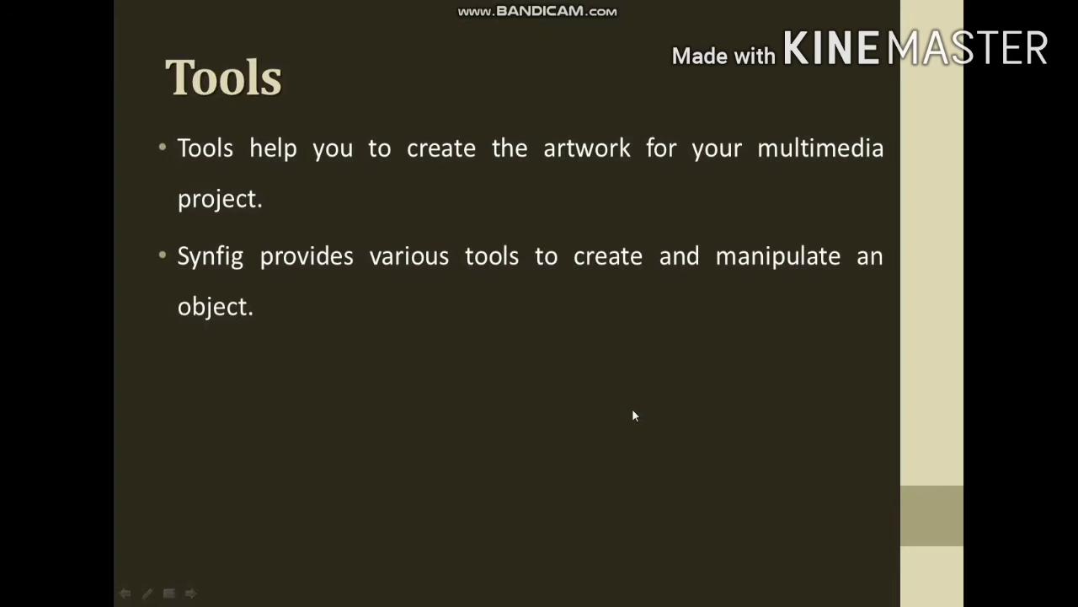
pyautogui.click(650, 379)
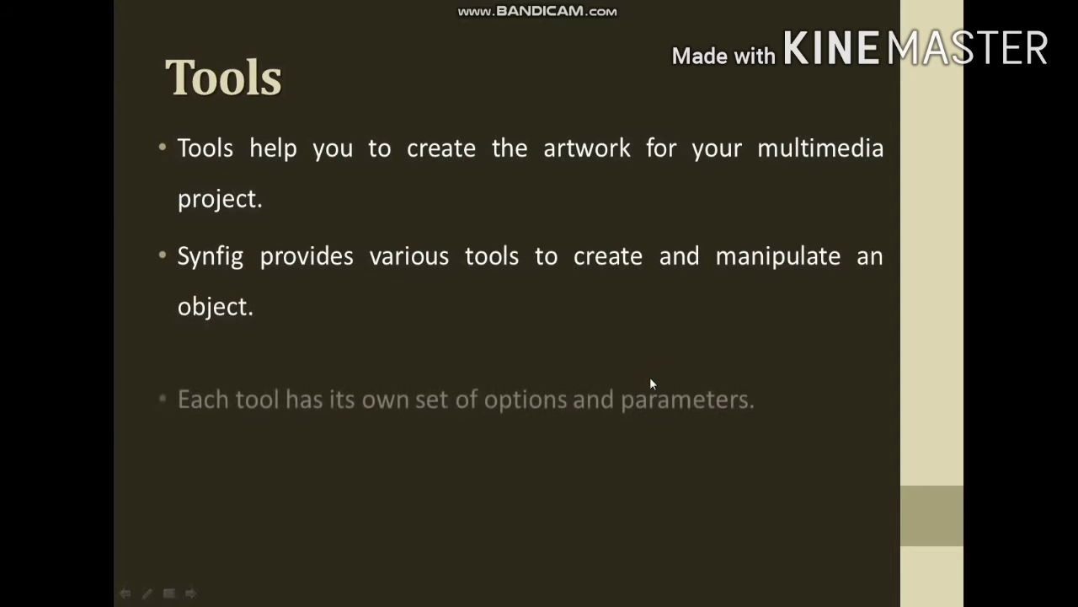
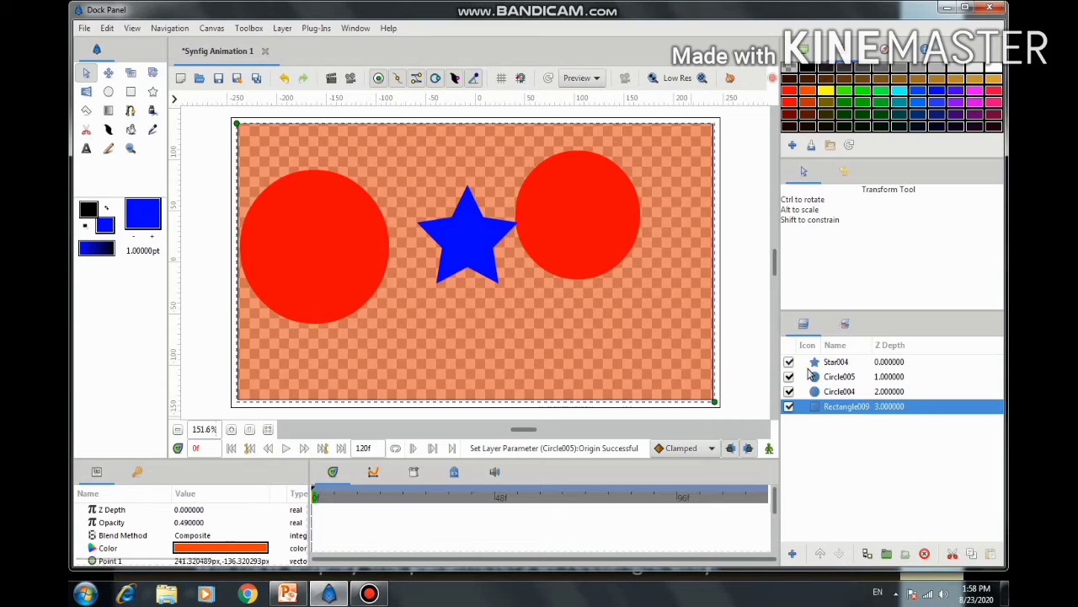
# Select all four layers to show their shared parameters, and select only Circle004 to show its own.
pyautogui.keyDown('shift'); pyautogui.click(806, 367); pyautogui.keyUp('shift')
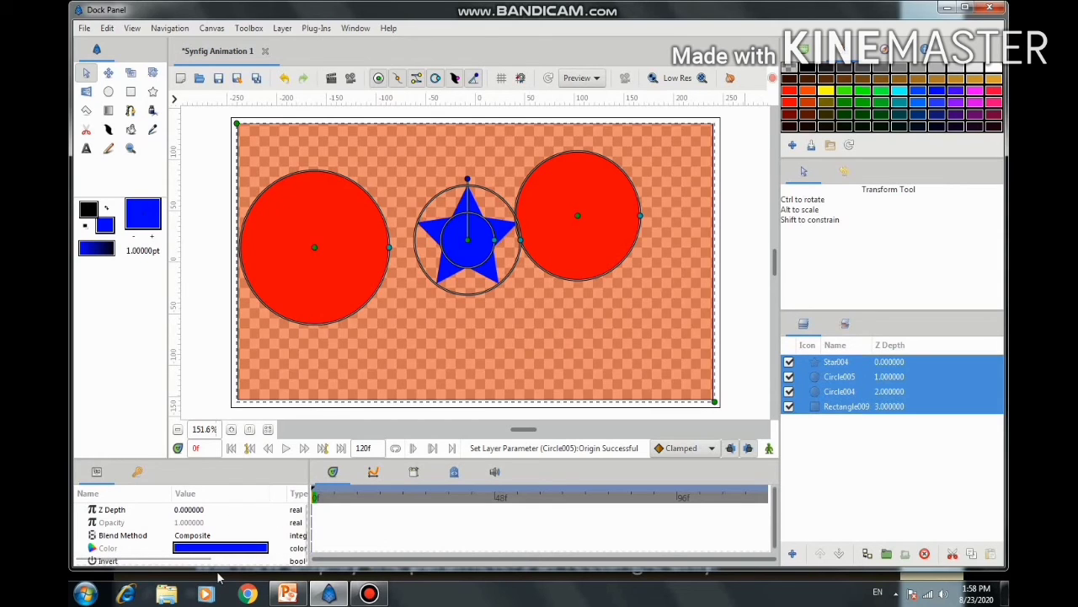
pyautogui.click(806, 392)
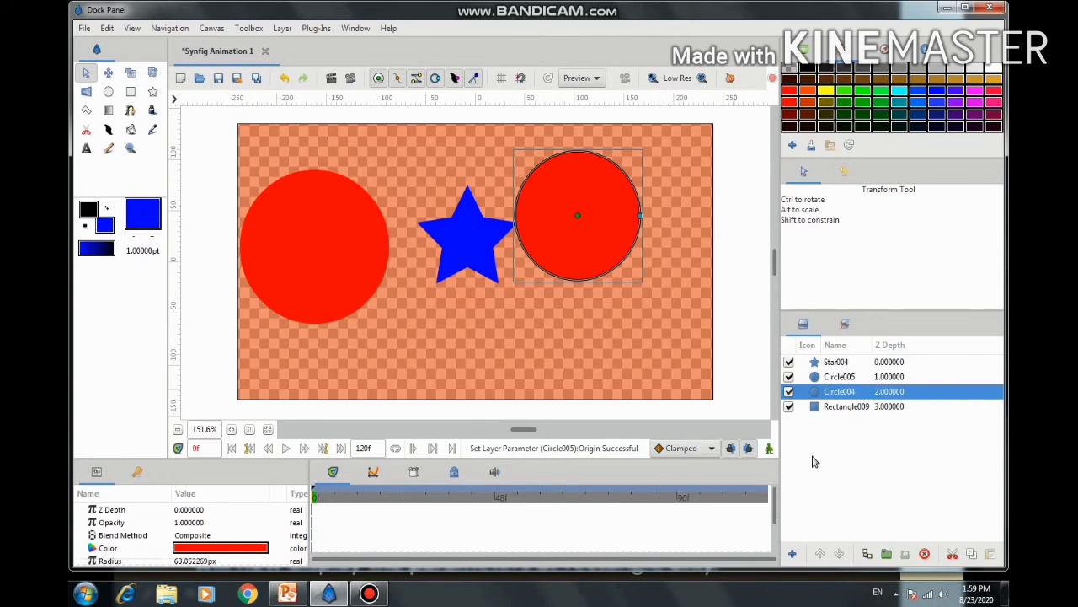
# Switch to the PowerPoint slide show and advance through the points on the Star, Polygon and BLine tool slide.
pyautogui.click(286, 594)
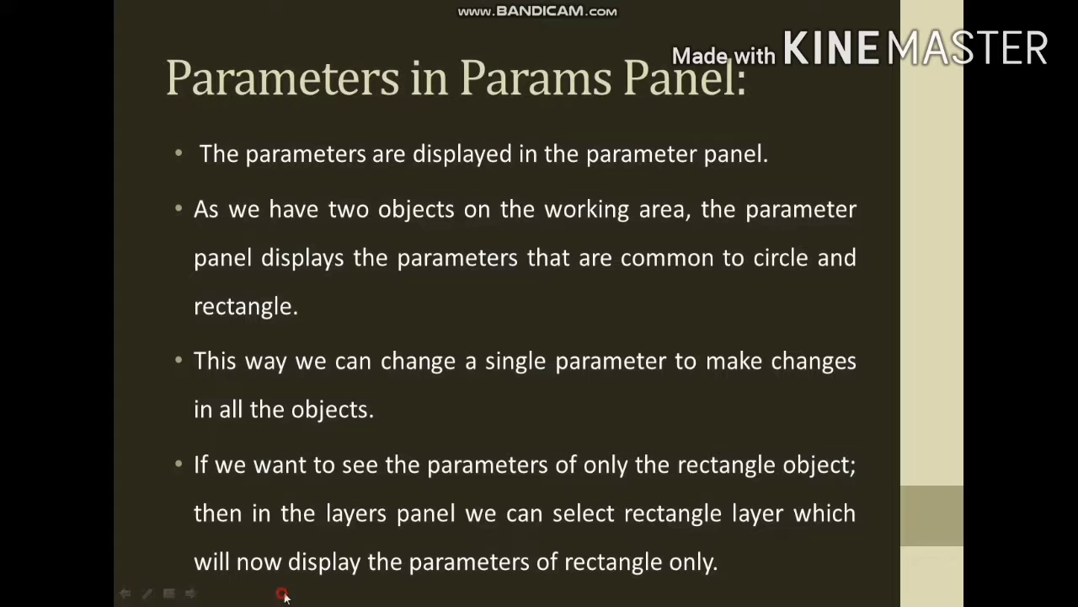
pyautogui.click(681, 405)
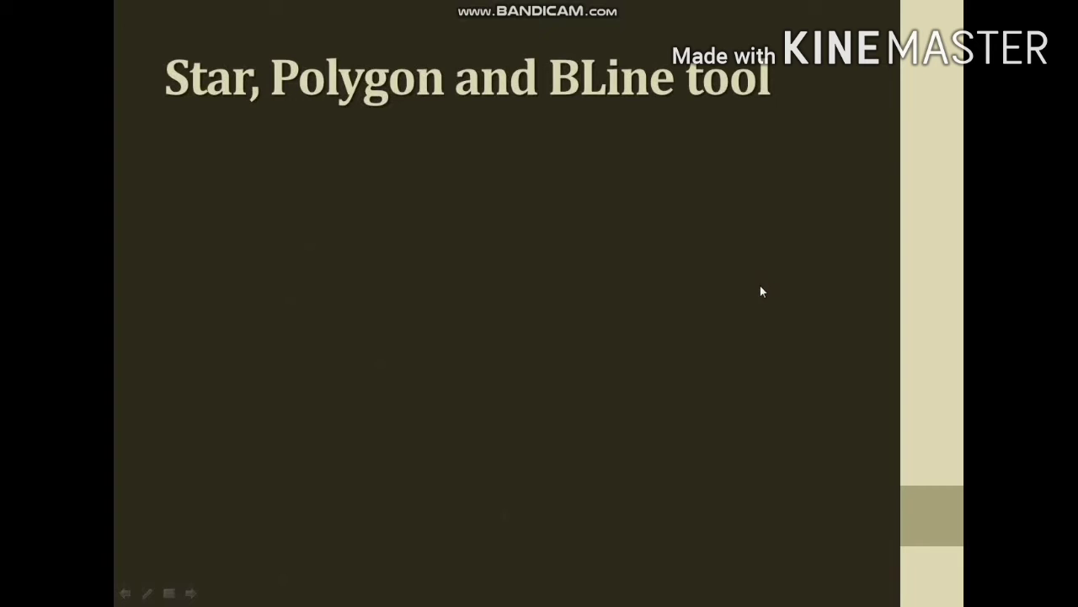
pyautogui.click(801, 221)
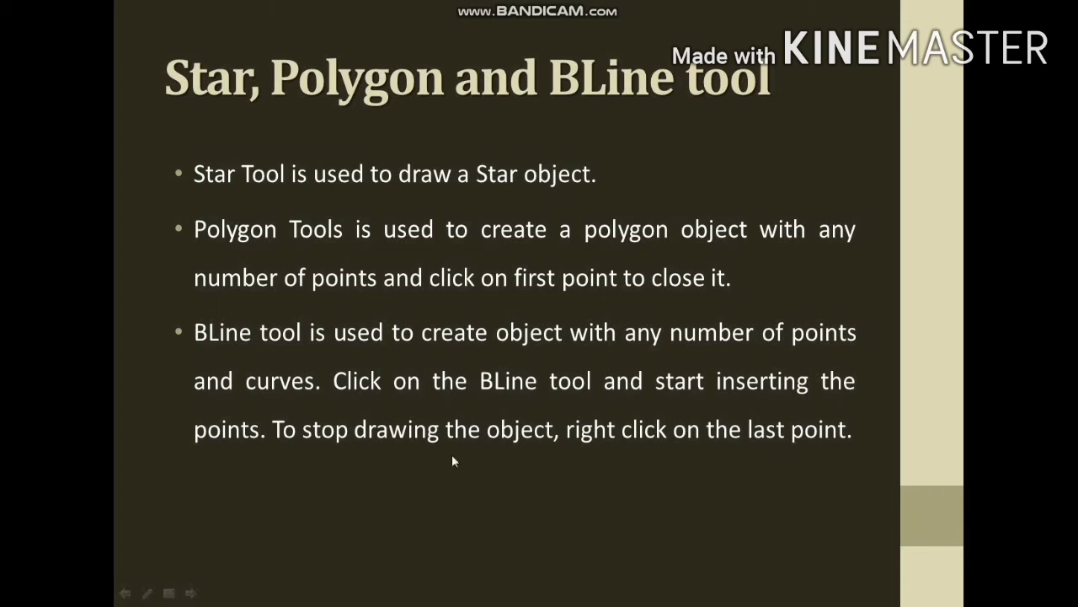
pyautogui.click(336, 466)
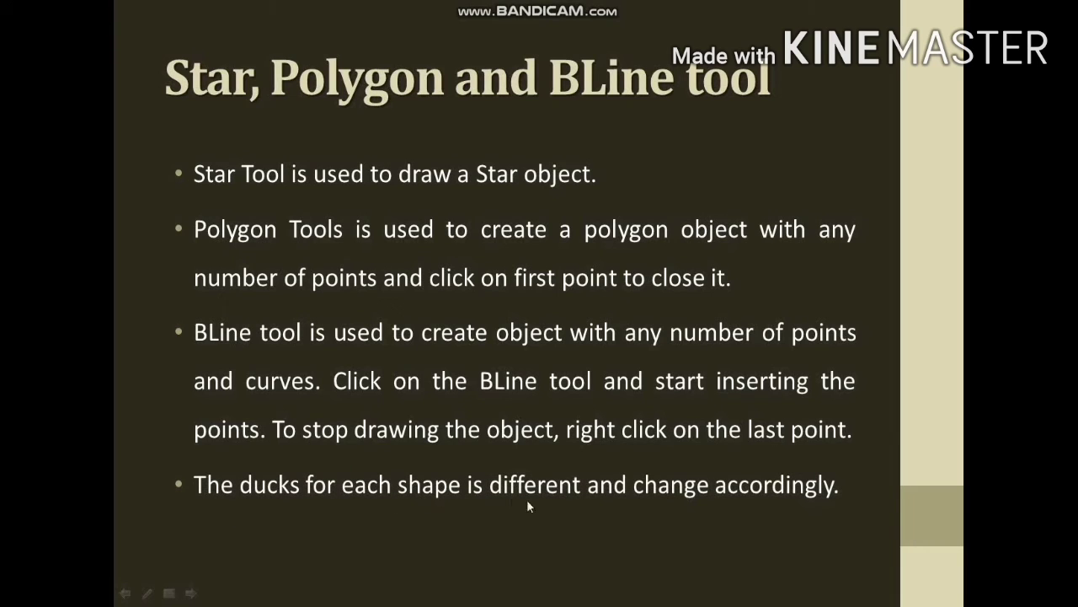
pyautogui.click(850, 488)
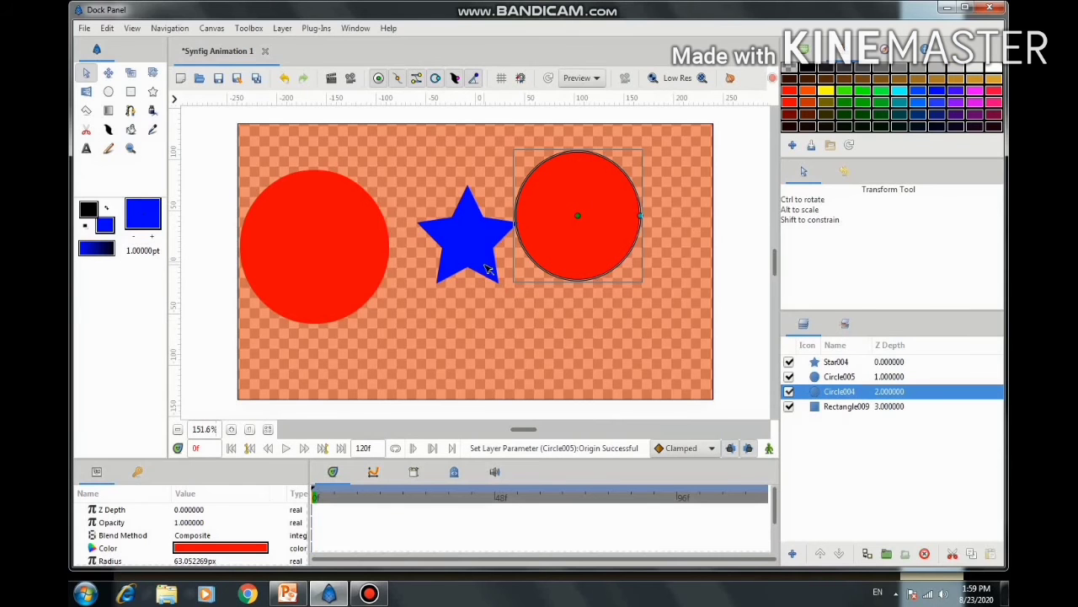
# Delete the Circle005 layer.
pyautogui.click(807, 383)
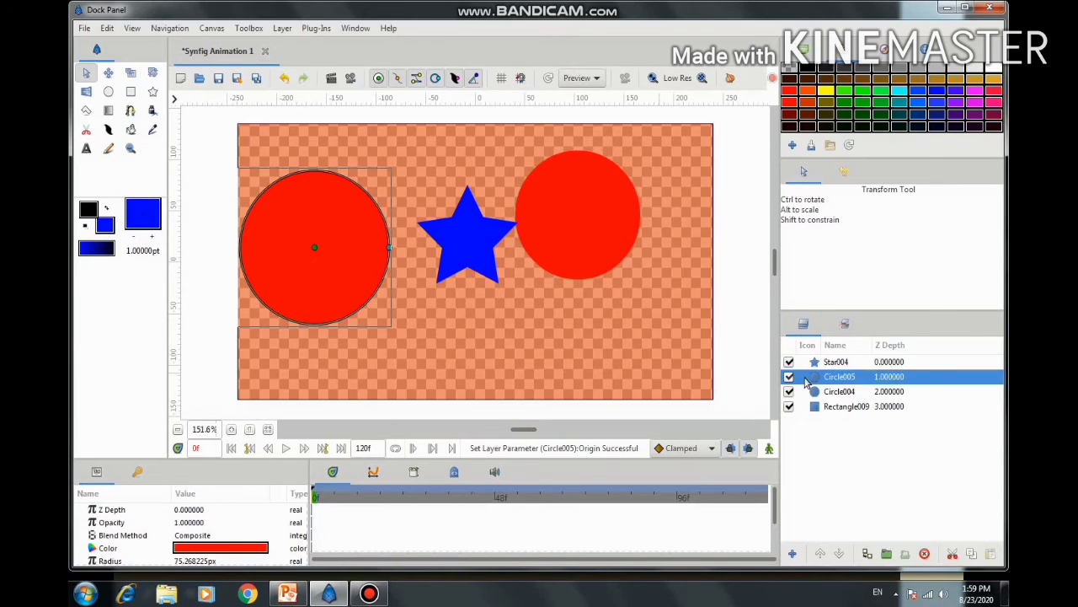
pyautogui.rightClick(805, 380)
pyautogui.click(834, 322)
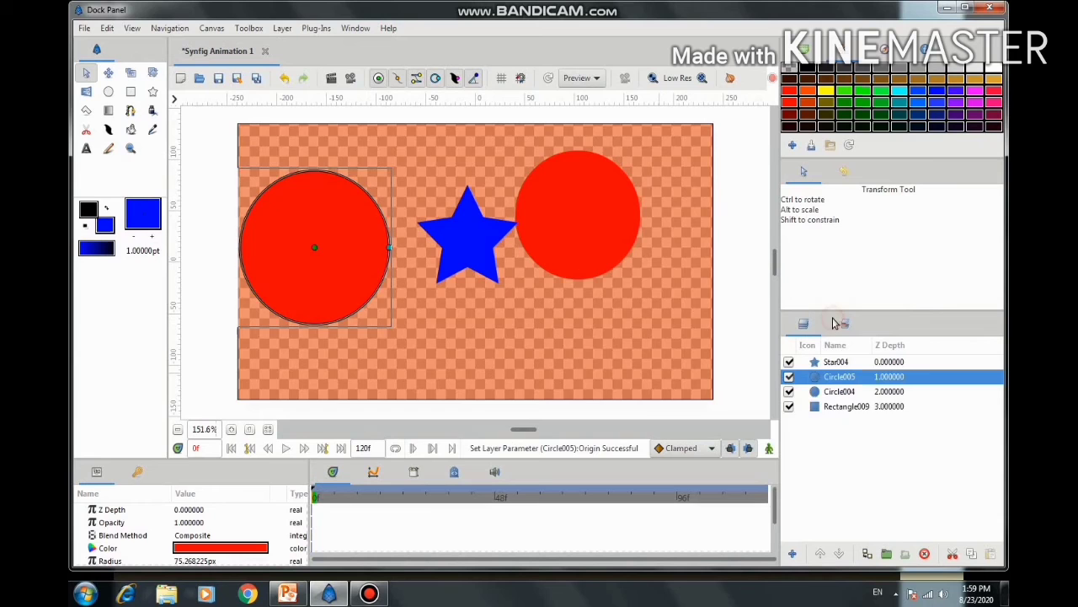
# Shrink the remaining red circle and move it into the canvas's upper-left corner.
pyautogui.click(578, 216)
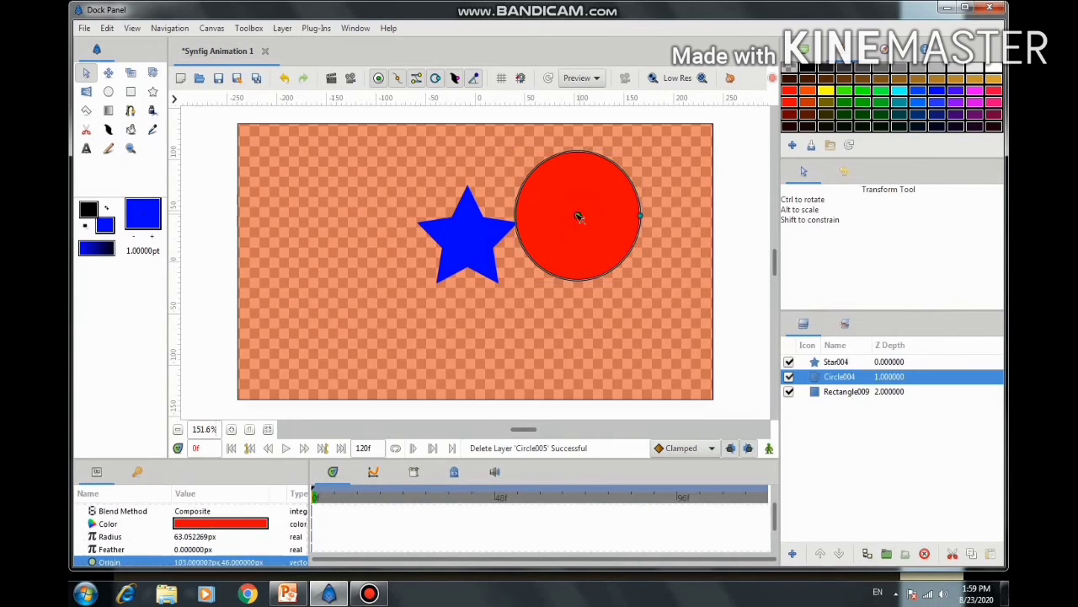
pyautogui.moveTo(578, 215); pyautogui.dragTo(269, 154)
# Place the blue star at about 201, 95 px with an outer radius of about 42 px, rotated to an angle of about 53°.
pyautogui.click(472, 242)
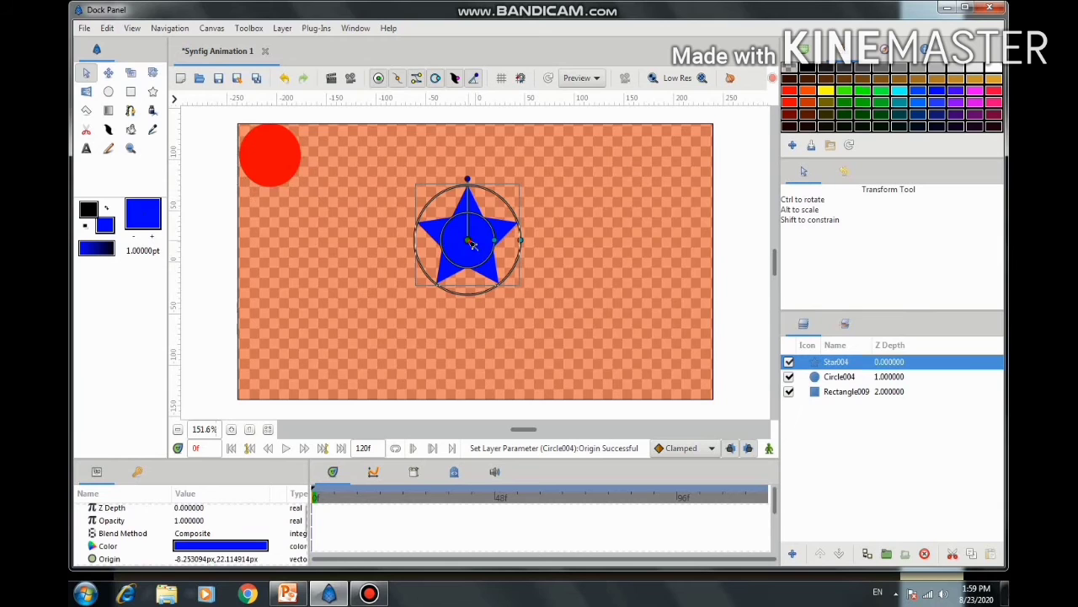
pyautogui.moveTo(472, 243); pyautogui.dragTo(670, 169)
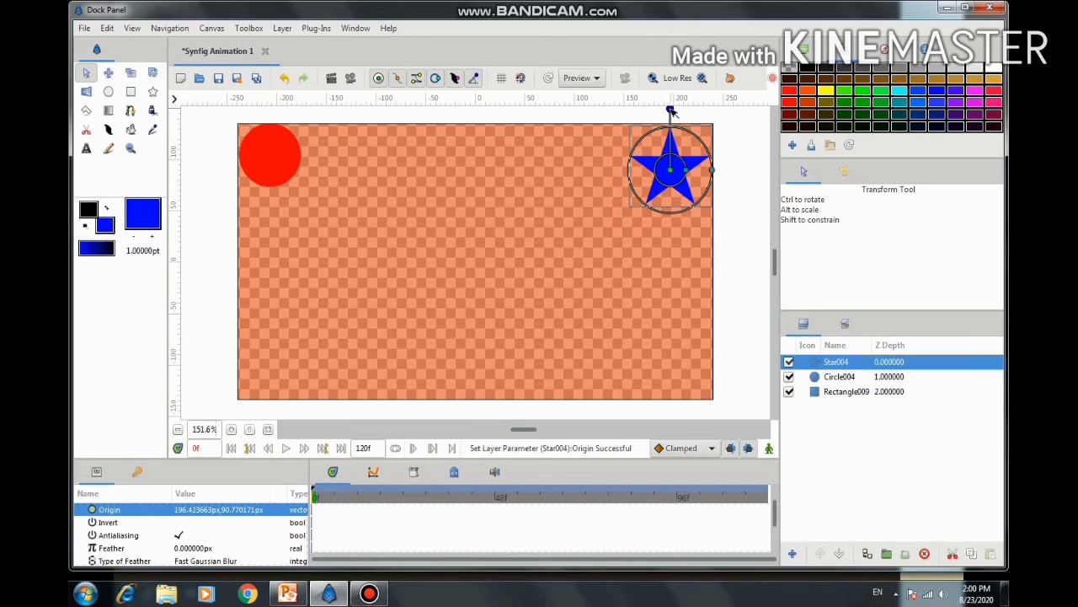
pyautogui.moveTo(671, 111); pyautogui.dragTo(706, 121)
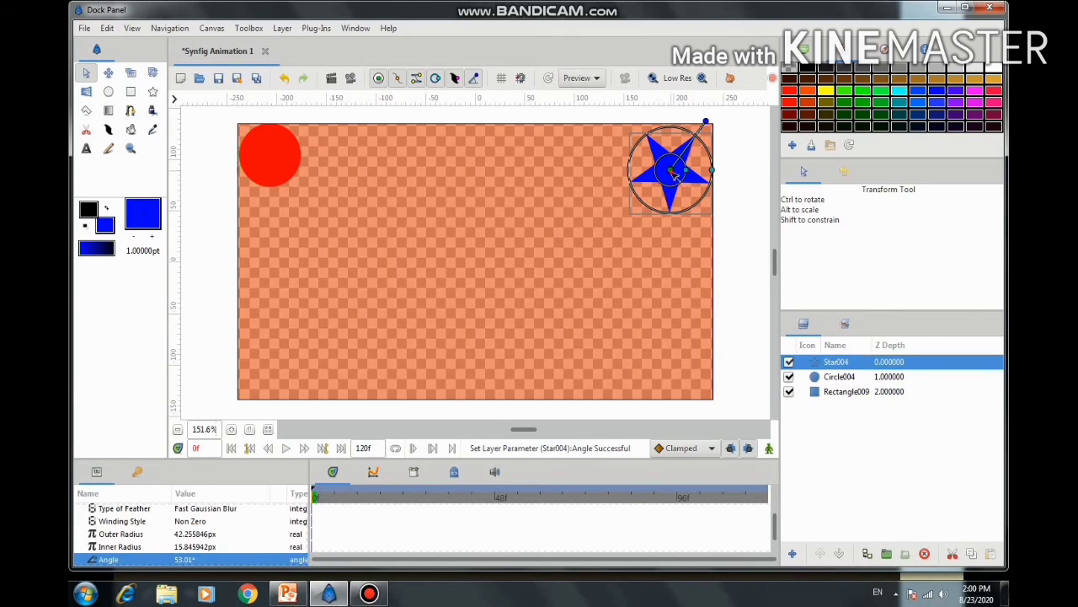
pyautogui.moveTo(674, 174); pyautogui.dragTo(677, 168)
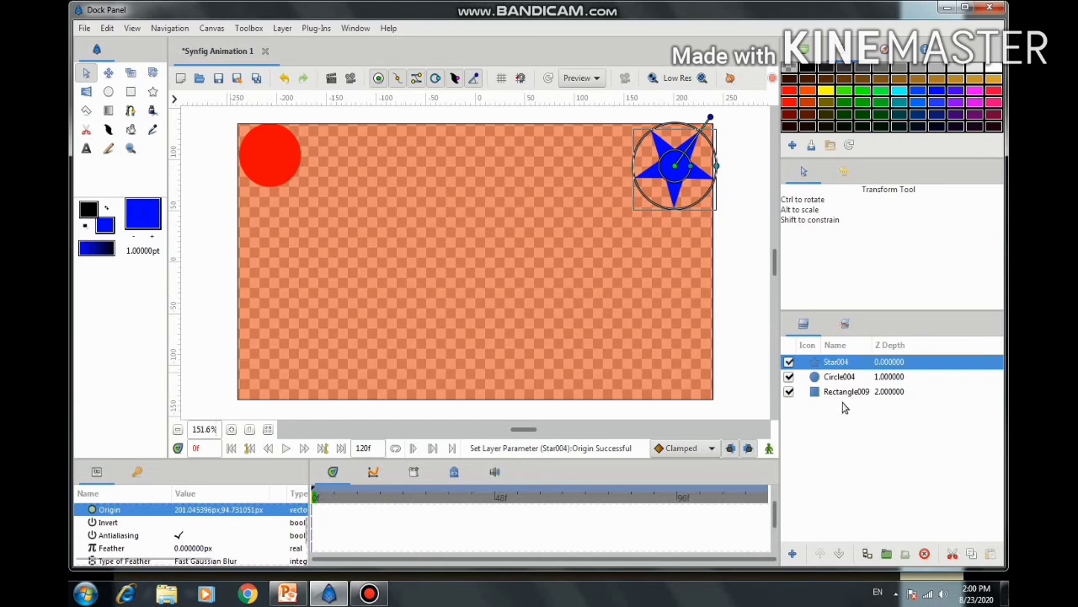
# Set the star's number of points to 10.
pyautogui.click(805, 363)
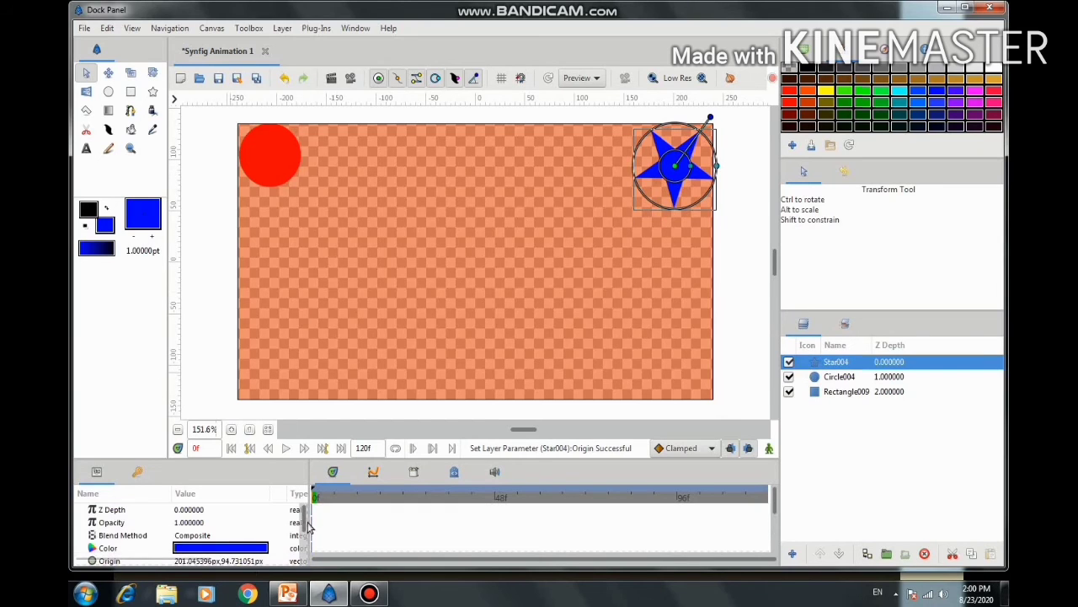
pyautogui.moveTo(305, 524); pyautogui.dragTo(300, 555)
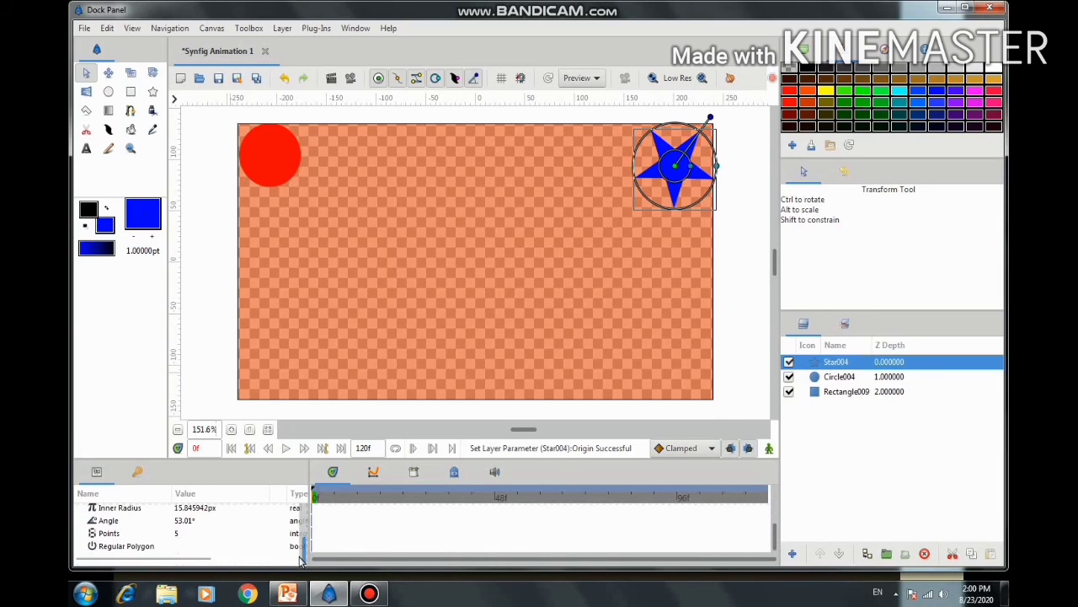
pyautogui.click(172, 536)
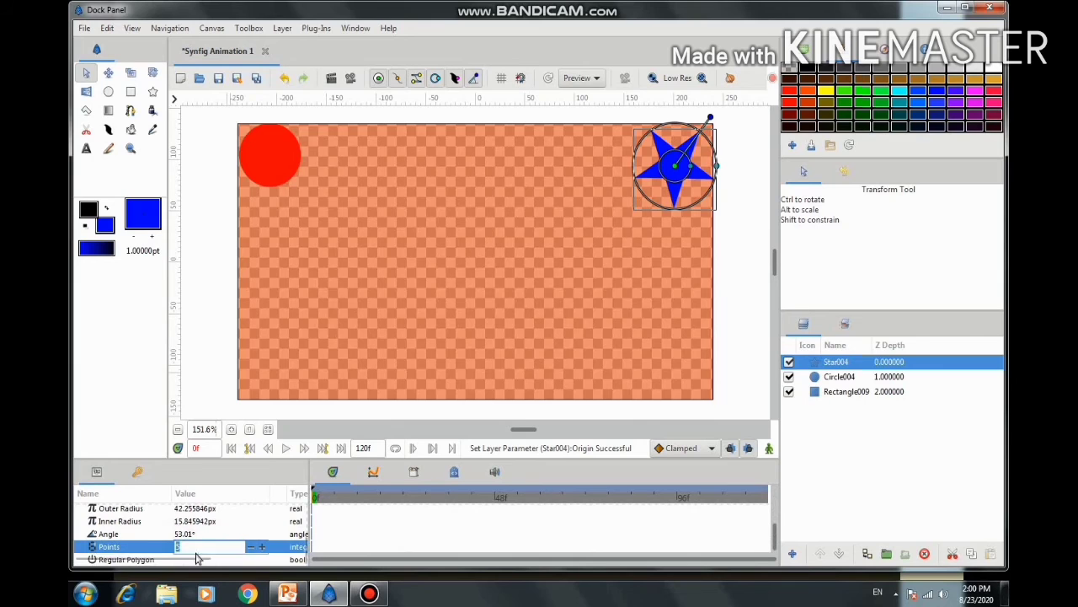
pyautogui.click(191, 548)
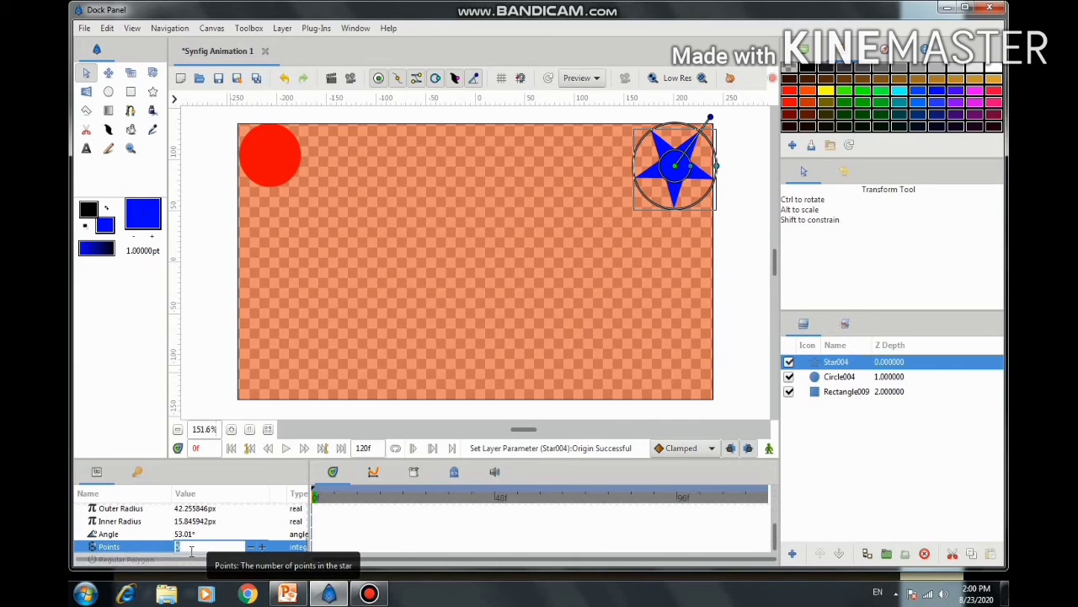
pyautogui.write('10')
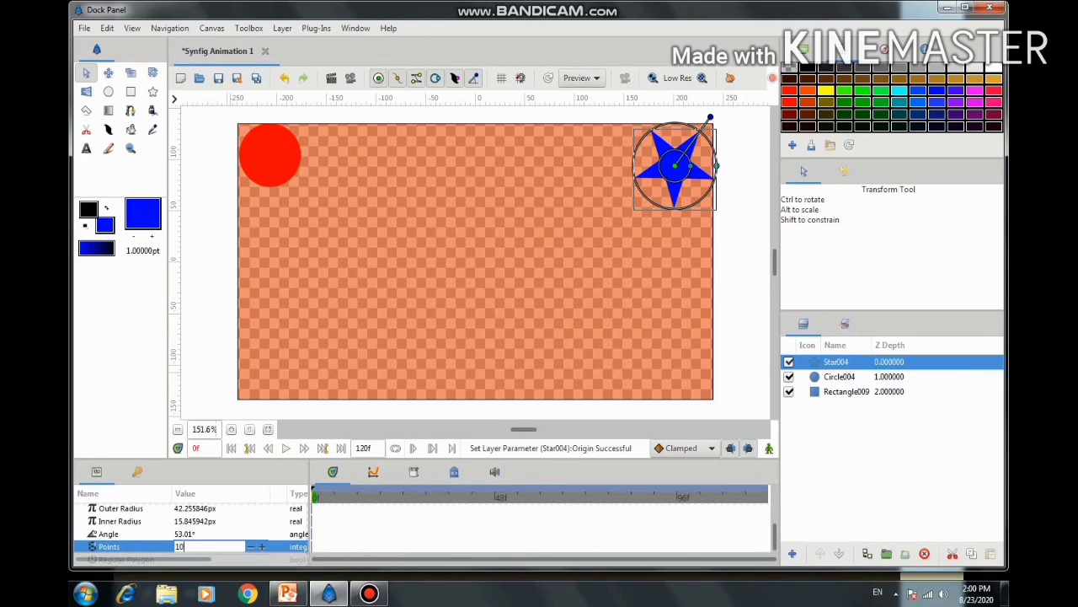
pyautogui.press('Return')
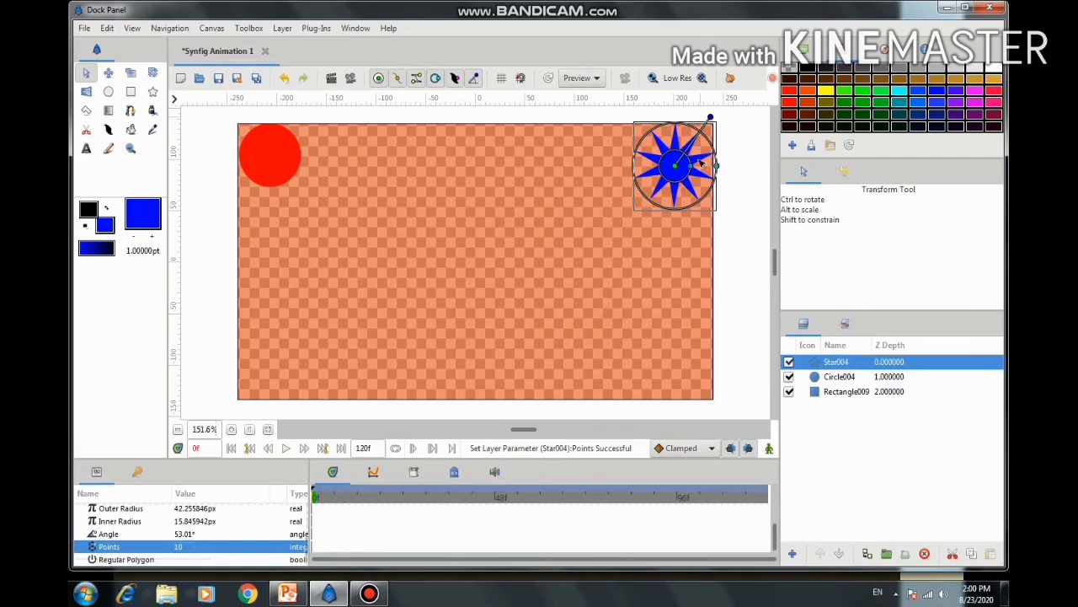
# Set the star's number of points to 24.
pyautogui.click(199, 547)
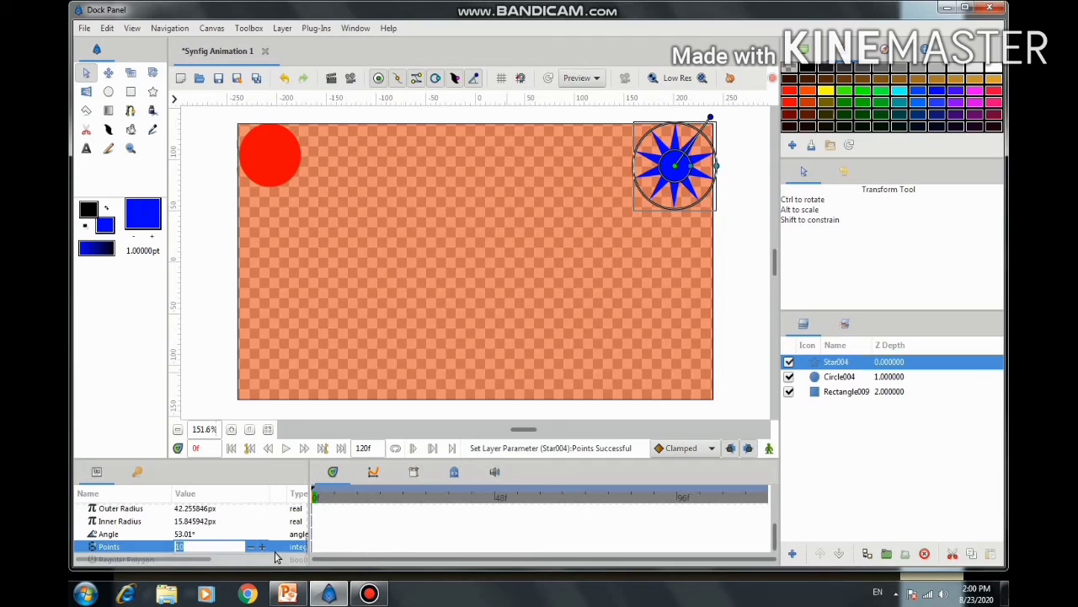
pyautogui.press('Return')
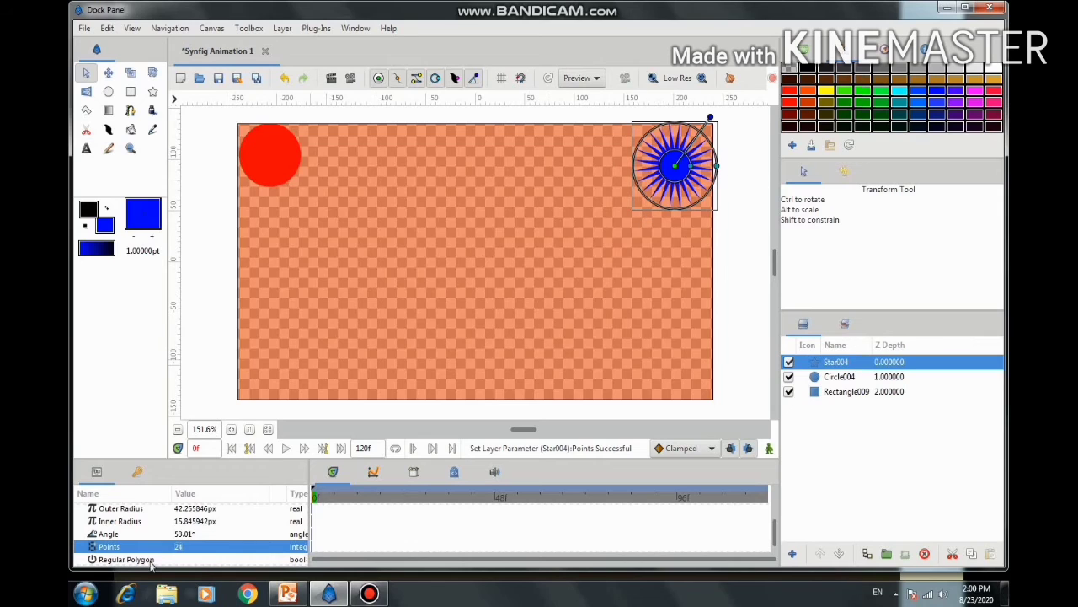
# Set the star's number of points to 120 and enlarge its inner radius until only short spikes remain.
pyautogui.click(190, 548)
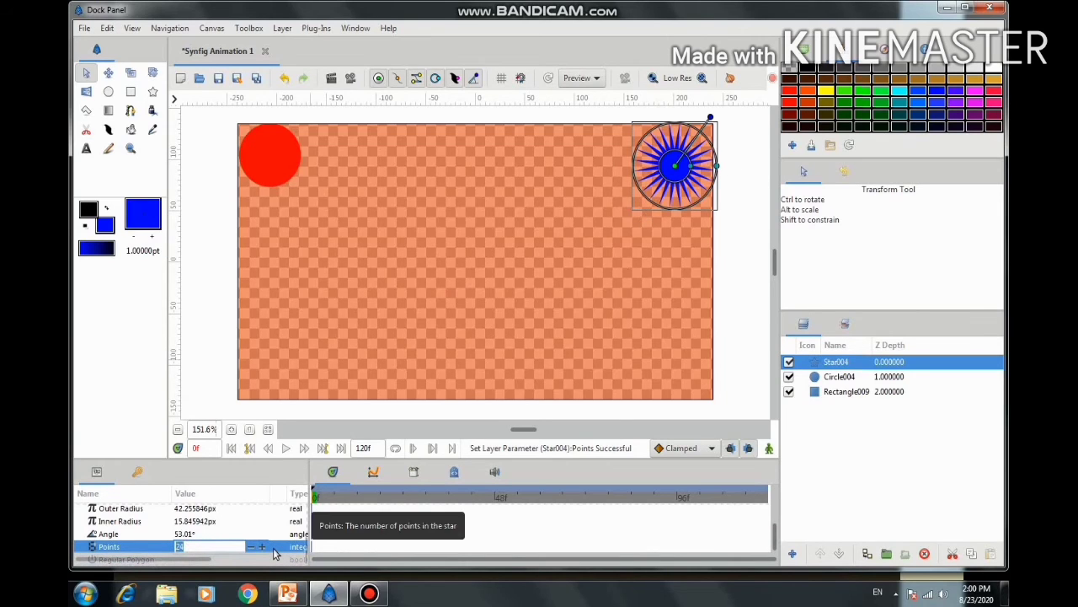
pyautogui.write('120')
pyautogui.press('Return')
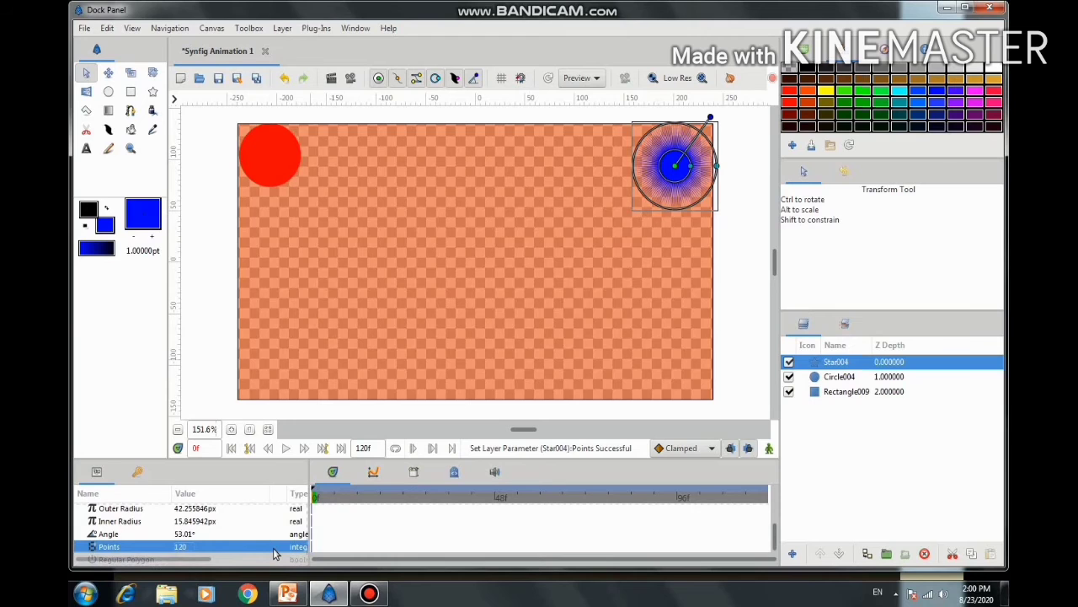
pyautogui.moveTo(697, 166); pyautogui.dragTo(714, 166)
pyautogui.click(572, 220)
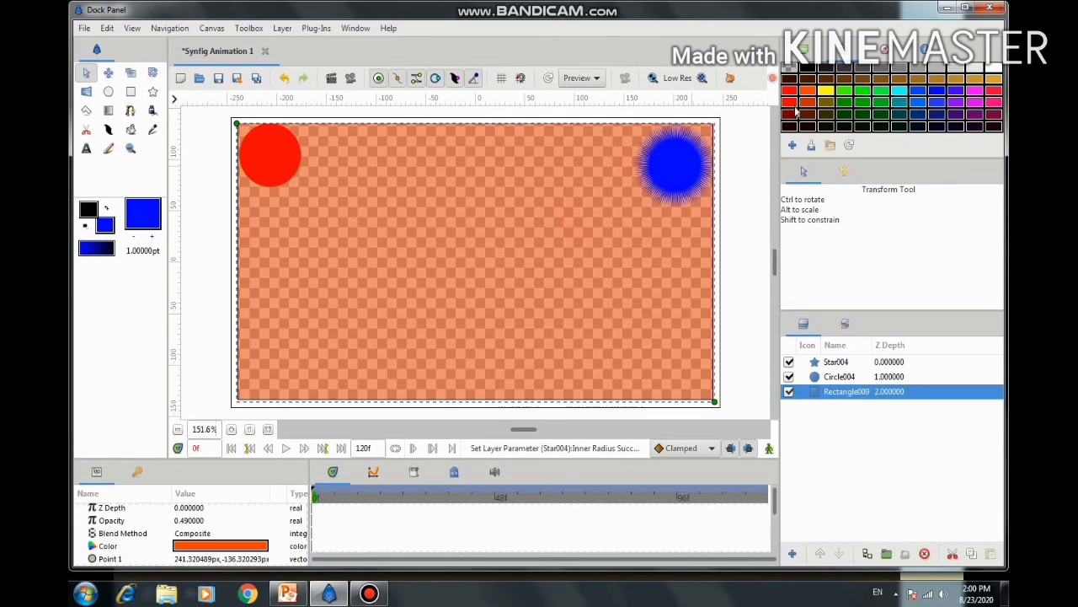
# Fill the star with red and the circle in the canvas's upper-left corner with blue.
pyautogui.click(792, 104)
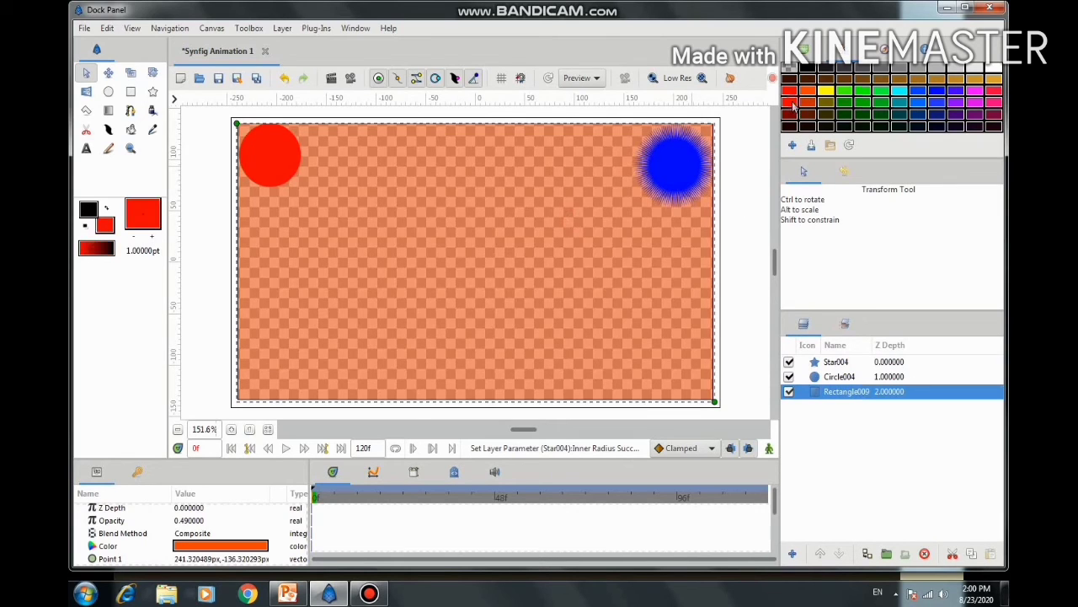
pyautogui.click(131, 130)
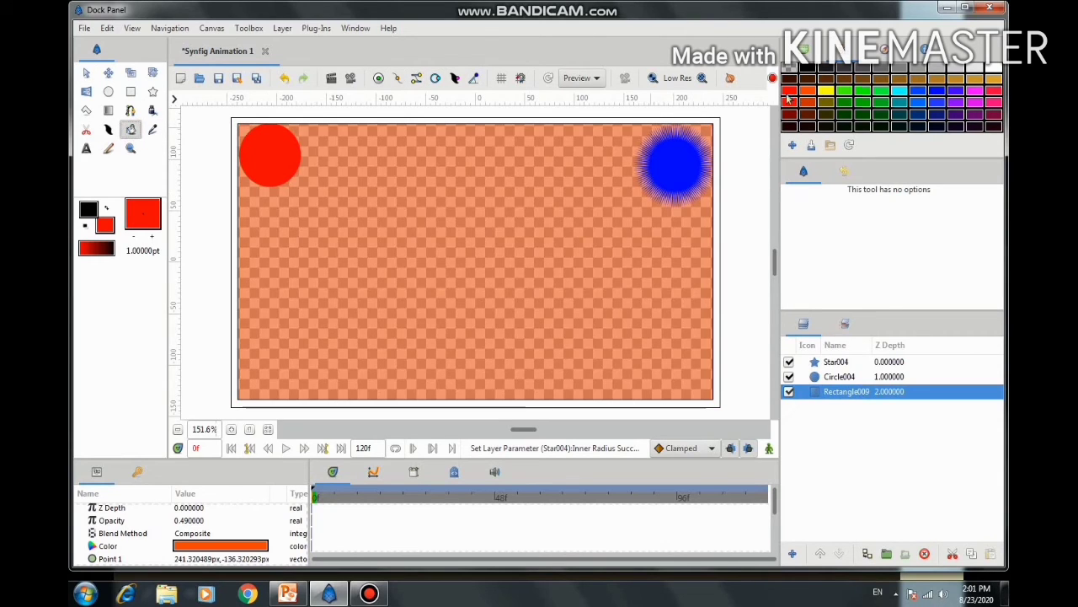
pyautogui.click(674, 161)
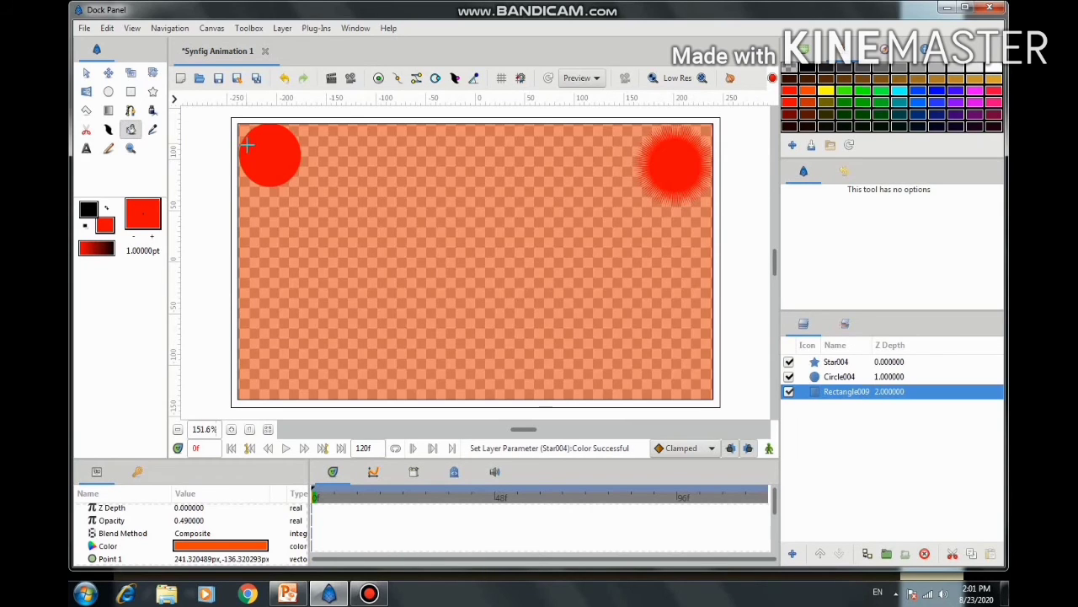
pyautogui.click(937, 103)
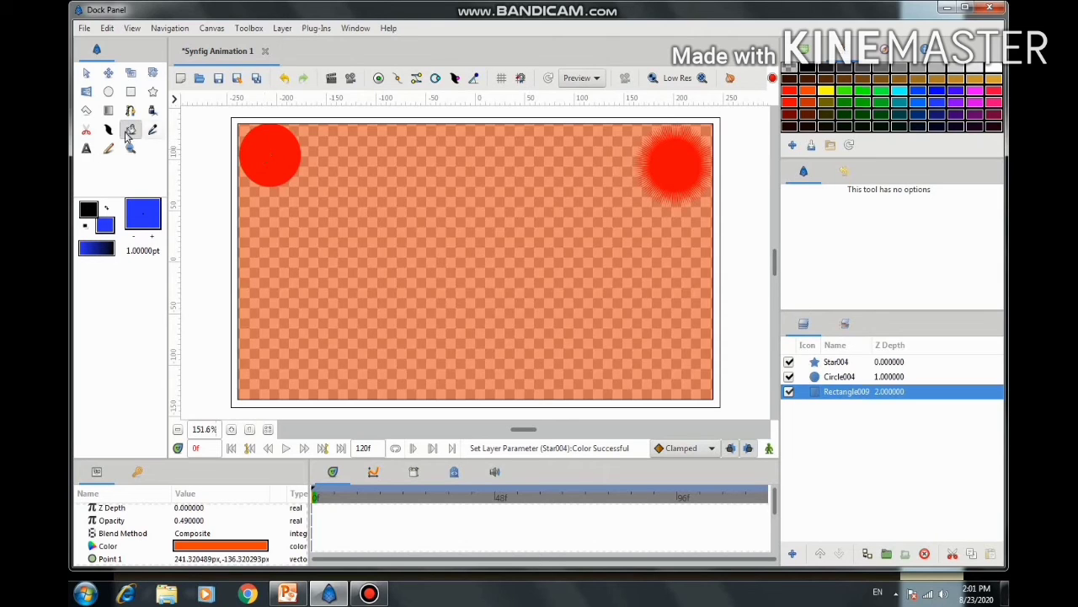
pyautogui.click(272, 149)
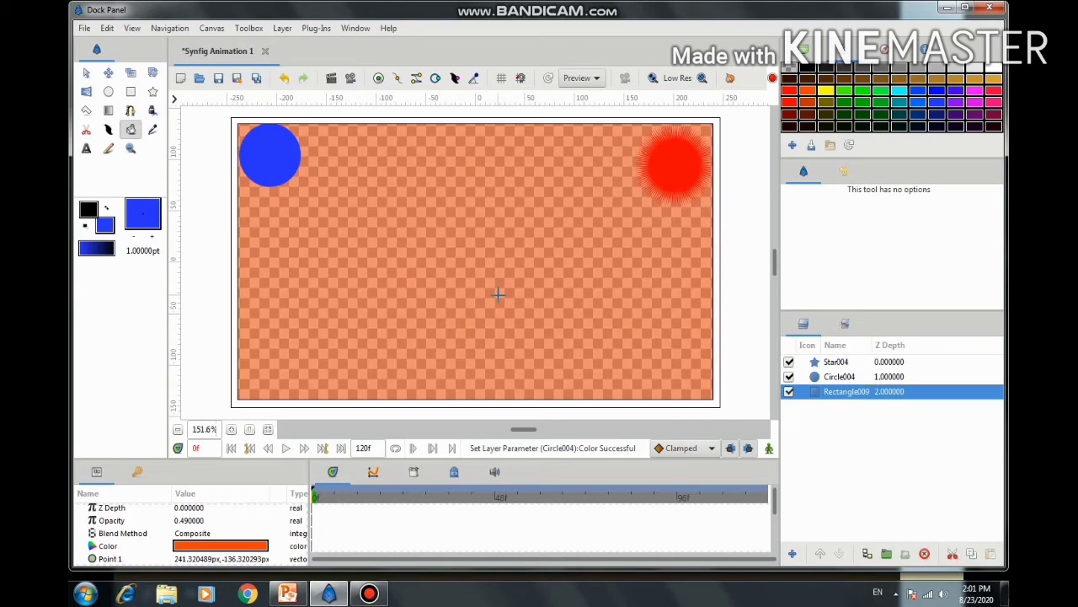
# Draw a closed brown eight-vertex polygon with a notched upper edge in the left half of the canvas.
pyautogui.click(86, 111)
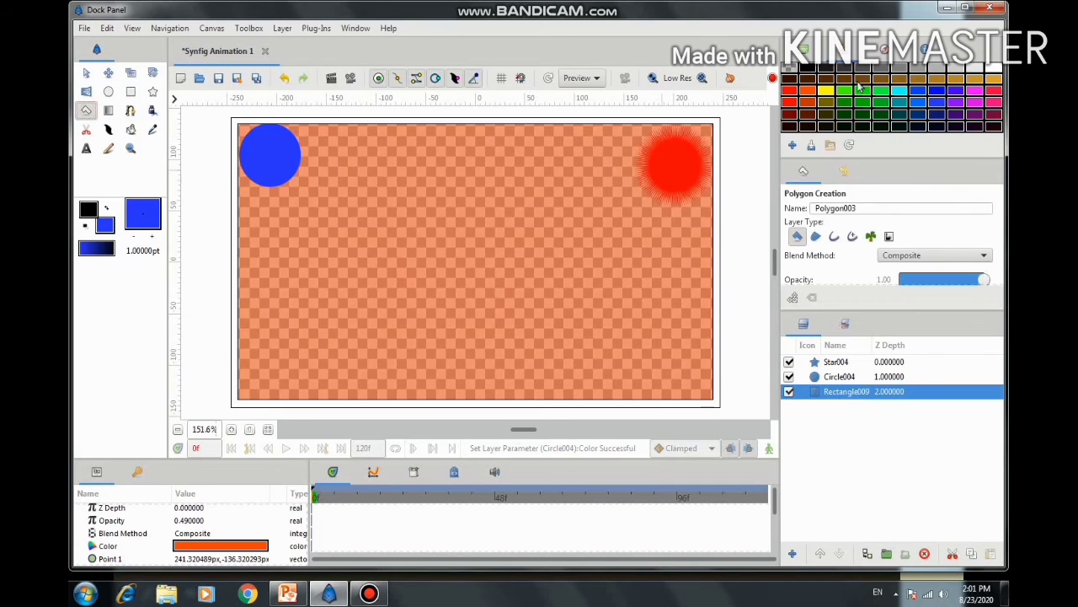
pyautogui.click(848, 81)
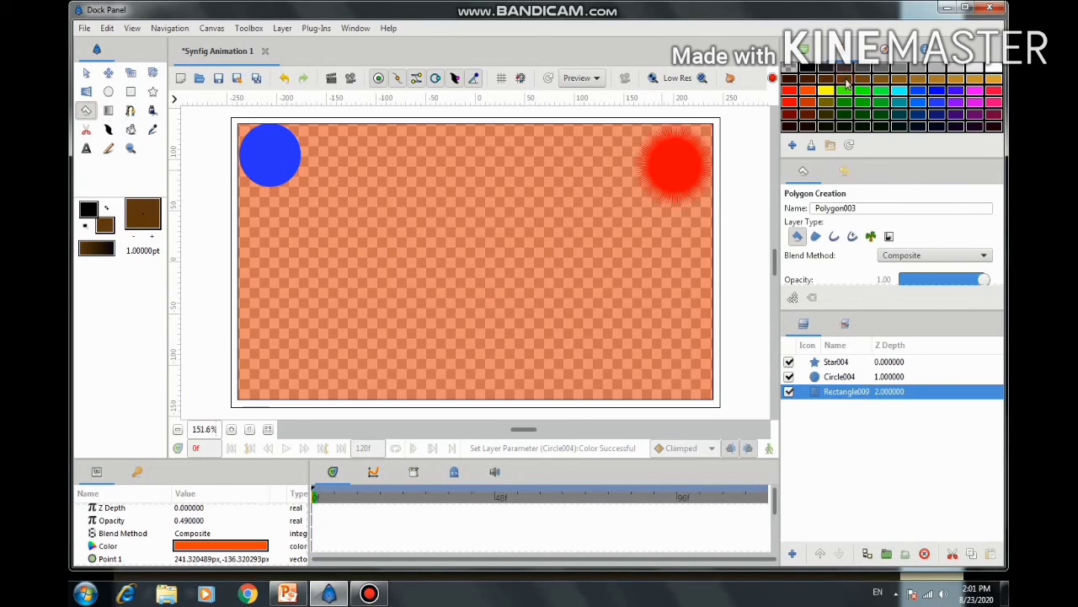
pyautogui.click(279, 245)
pyautogui.click(324, 213)
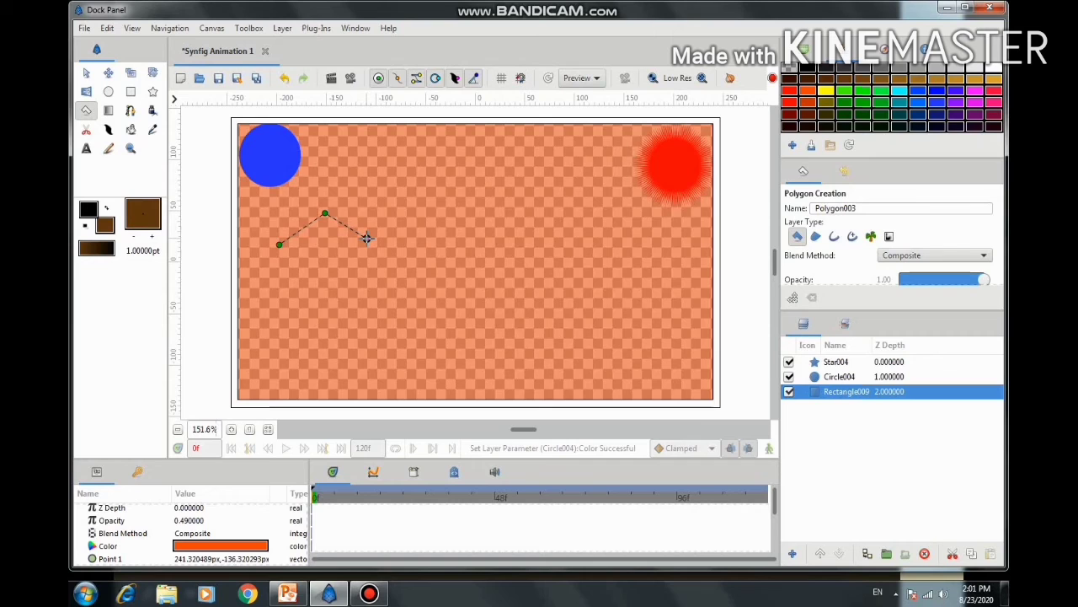
pyautogui.click(367, 239)
pyautogui.click(425, 213)
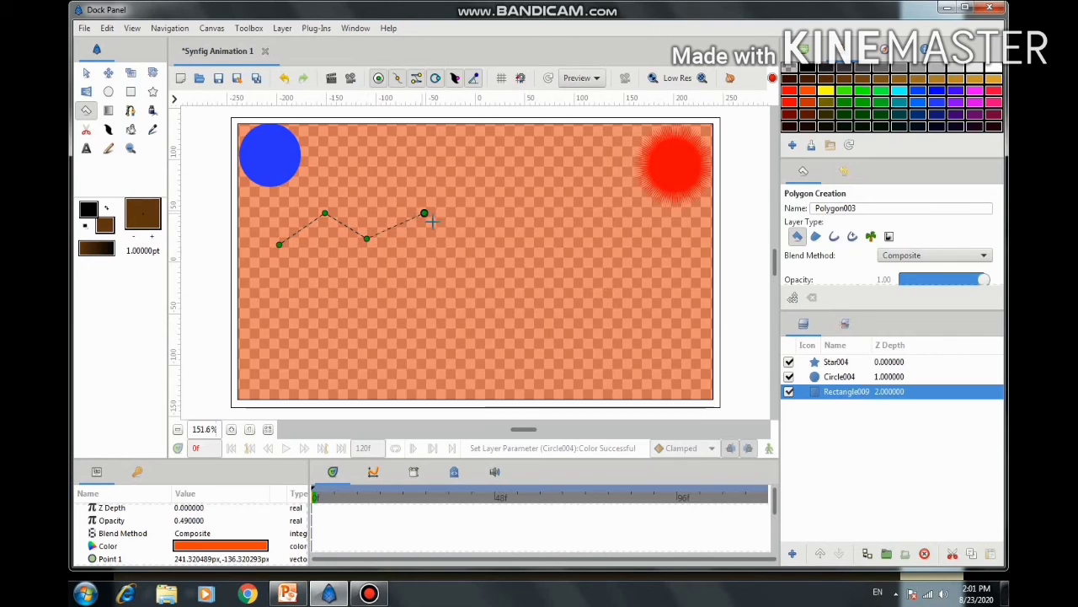
pyautogui.click(477, 252)
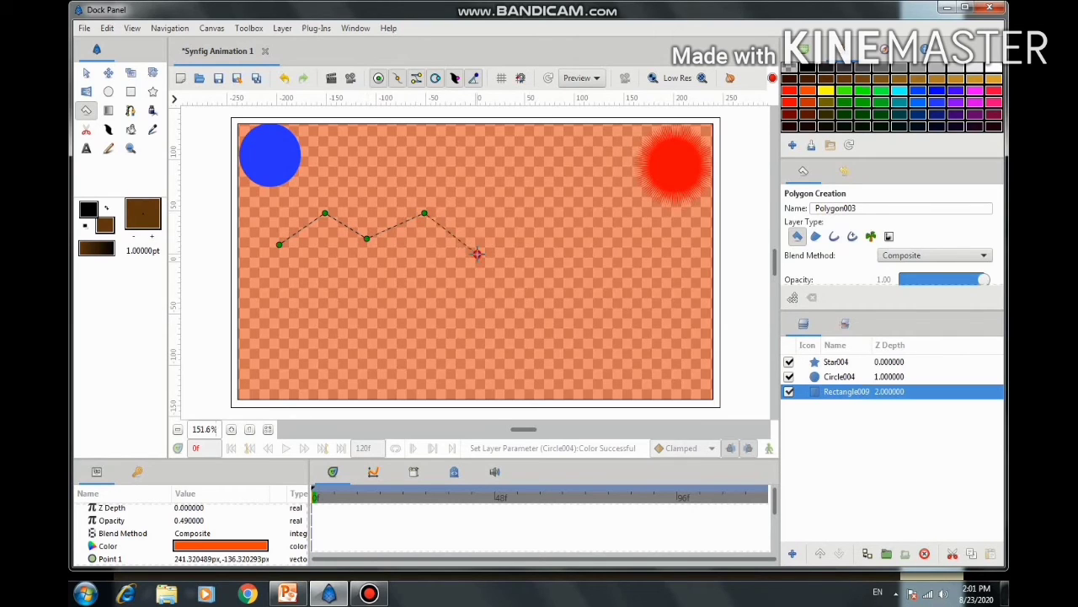
pyautogui.click(433, 305)
pyautogui.click(353, 317)
pyautogui.click(302, 290)
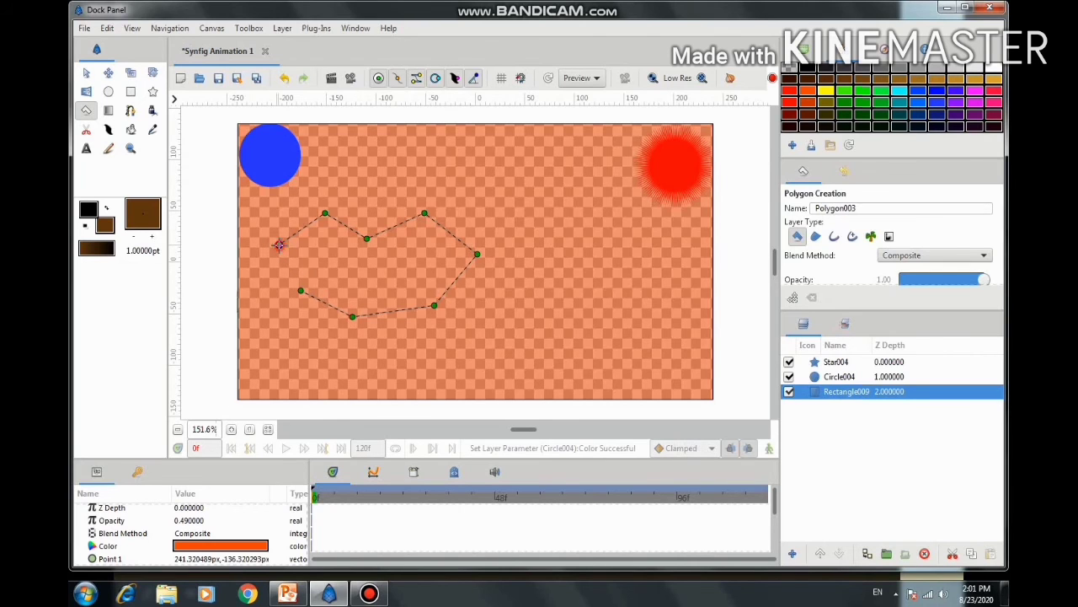
pyautogui.click(279, 244)
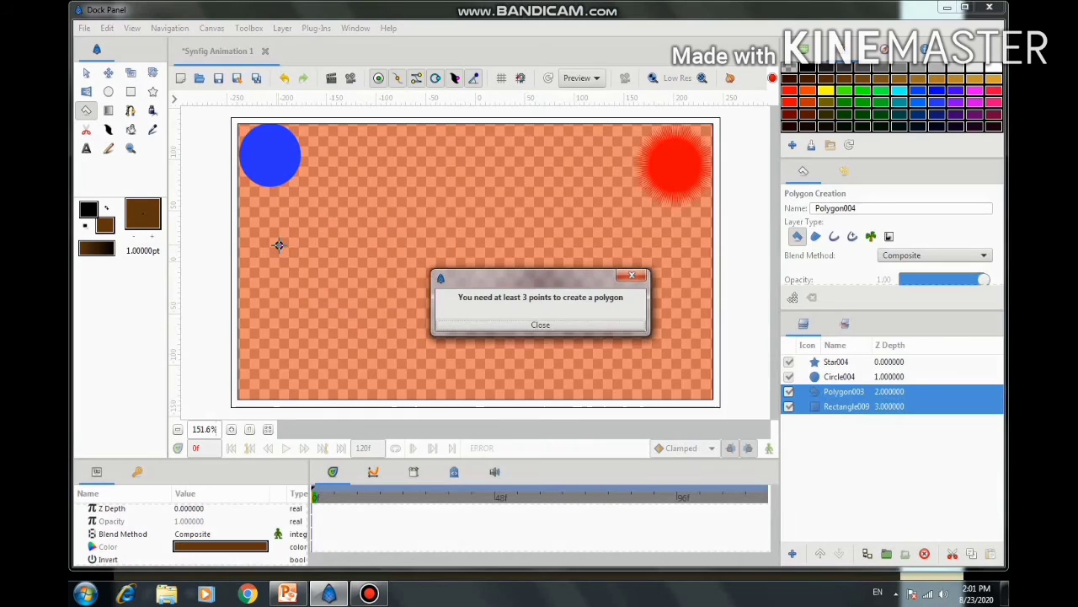
pyautogui.click(544, 327)
pyautogui.click(87, 74)
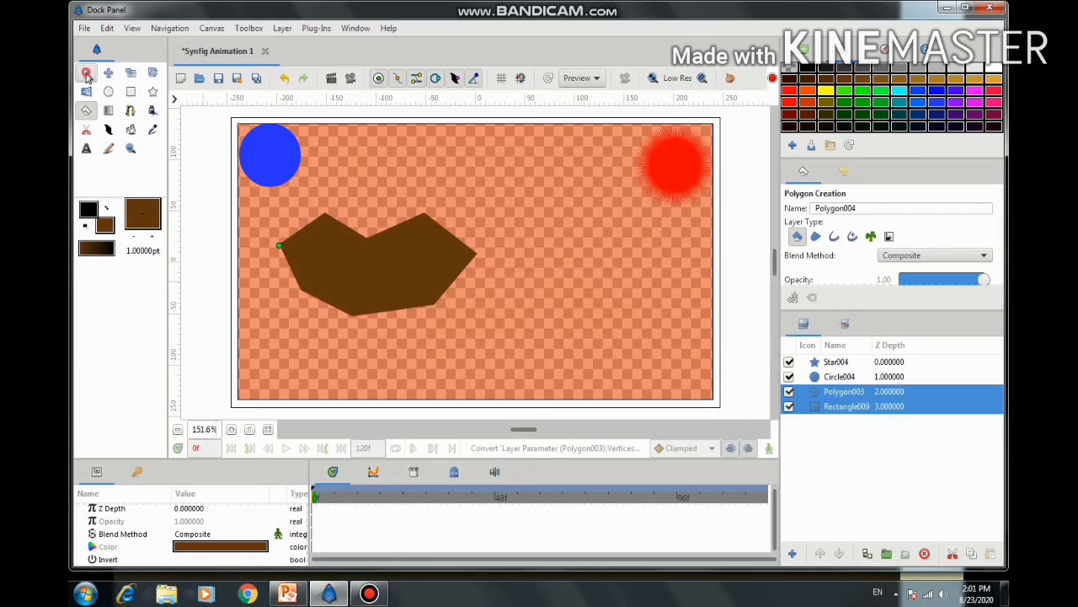
pyautogui.click(541, 325)
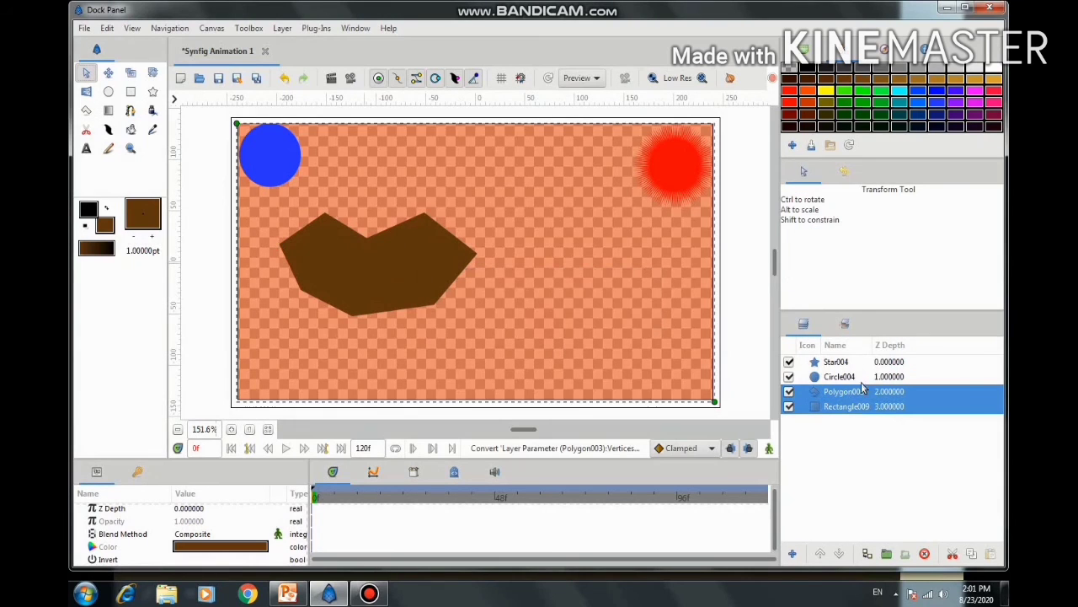
# Move the brown polygon to the middle of the canvas and reposition its vertices to form an irregular pointed star shape.
pyautogui.click(391, 293)
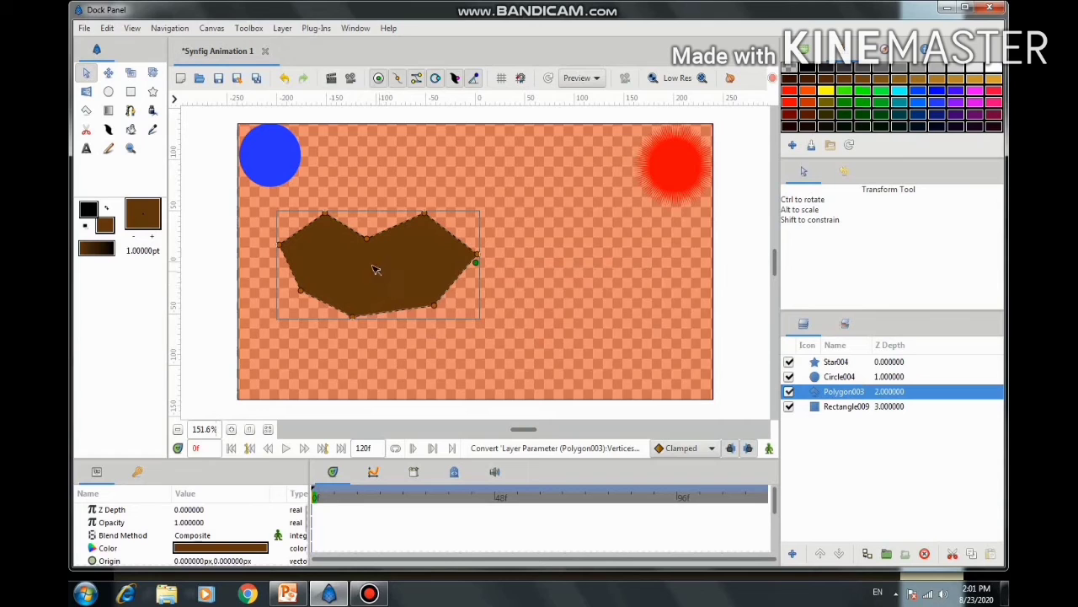
pyautogui.moveTo(475, 262); pyautogui.dragTo(583, 262)
pyautogui.moveTo(474, 240); pyautogui.dragTo(484, 175)
pyautogui.moveTo(432, 220); pyautogui.dragTo(397, 176)
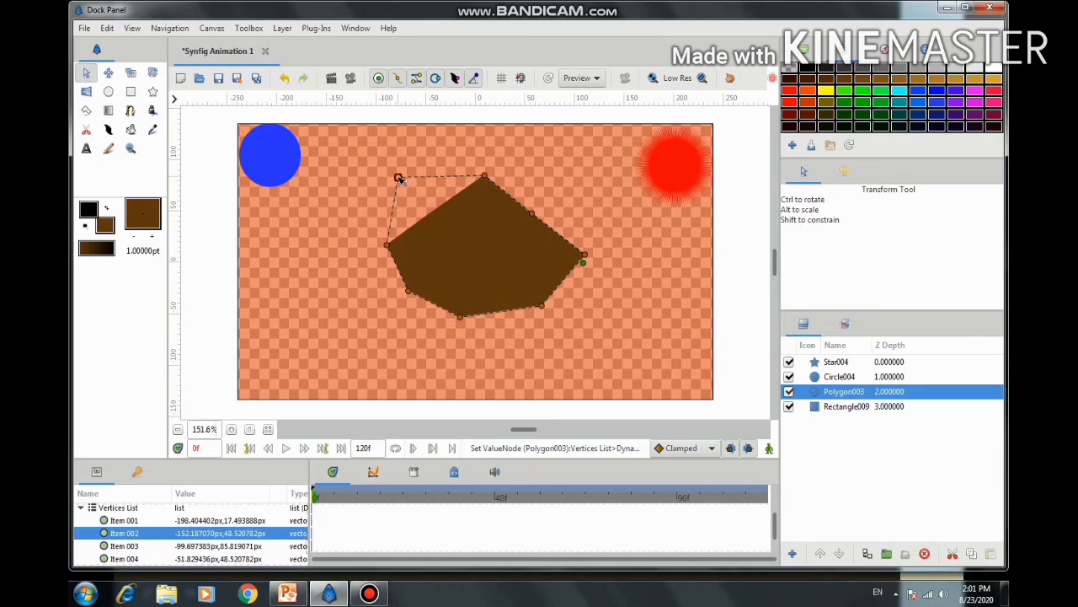
pyautogui.moveTo(388, 250); pyautogui.dragTo(438, 229)
pyautogui.moveTo(425, 288); pyautogui.dragTo(442, 279)
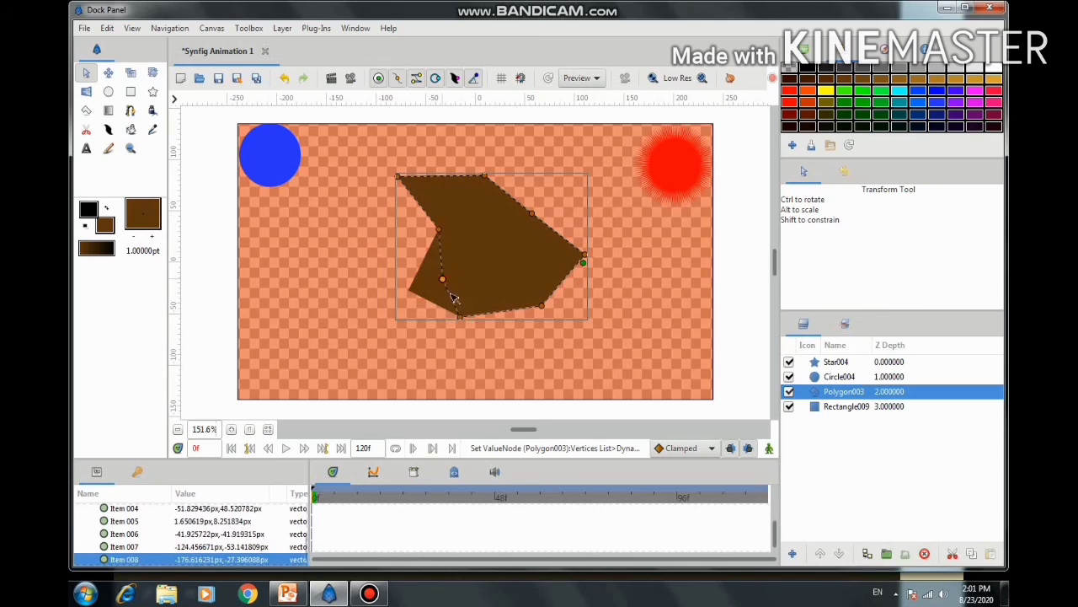
pyautogui.moveTo(460, 316); pyautogui.dragTo(433, 280)
pyautogui.moveTo(541, 307); pyautogui.dragTo(543, 289)
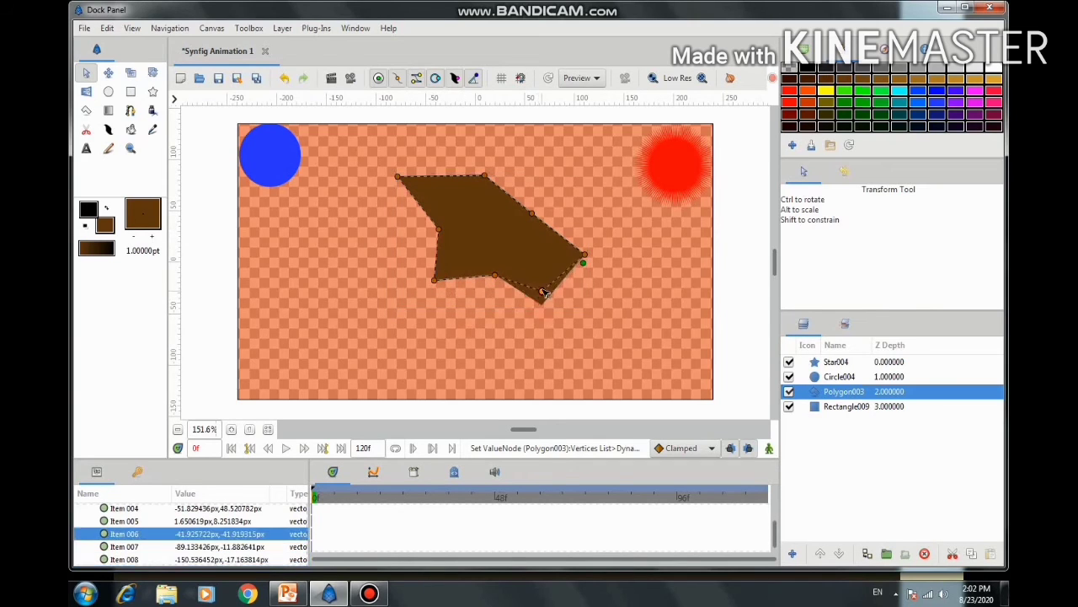
pyautogui.click(534, 212)
pyautogui.moveTo(534, 212); pyautogui.dragTo(562, 143)
pyautogui.moveTo(486, 185); pyautogui.dragTo(495, 192)
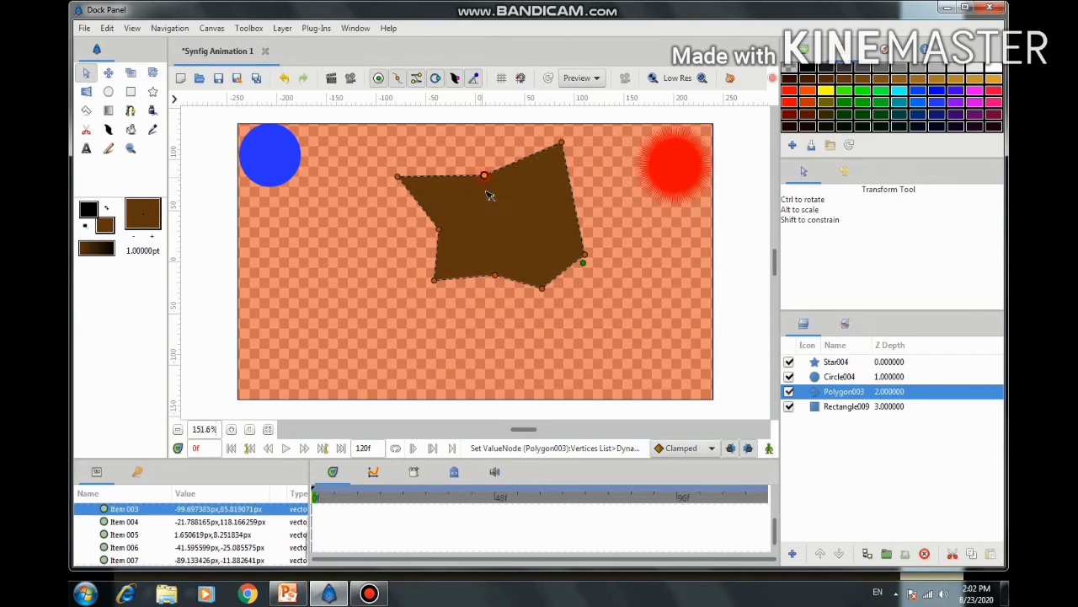
pyautogui.moveTo(587, 256); pyautogui.dragTo(552, 246)
pyautogui.click(630, 301)
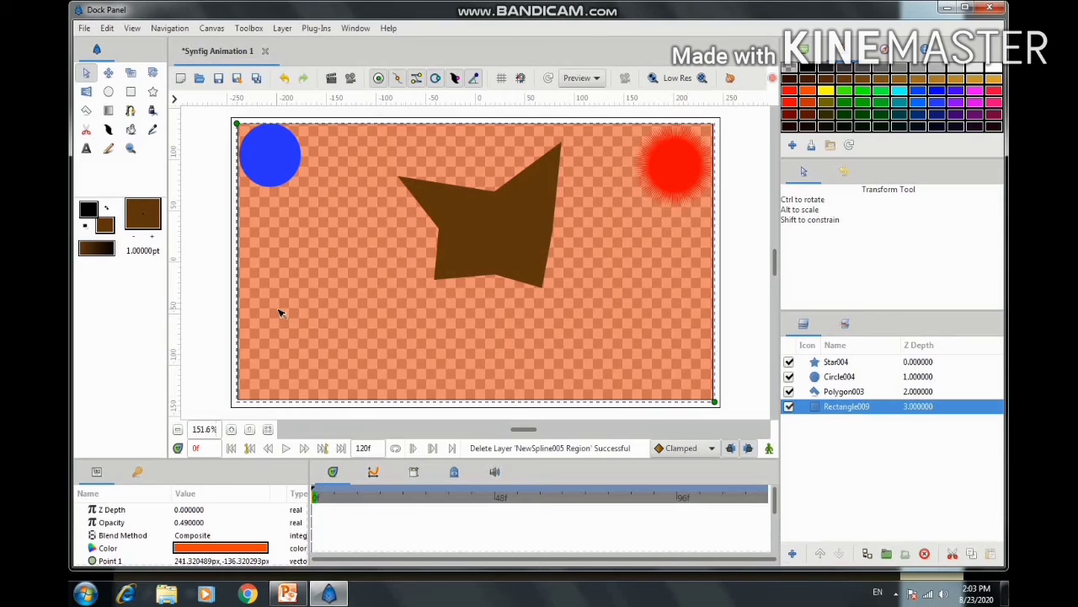
# Outline an angular heart with six spline vertices in the lower-left area of the canvas.
pyautogui.click(130, 112)
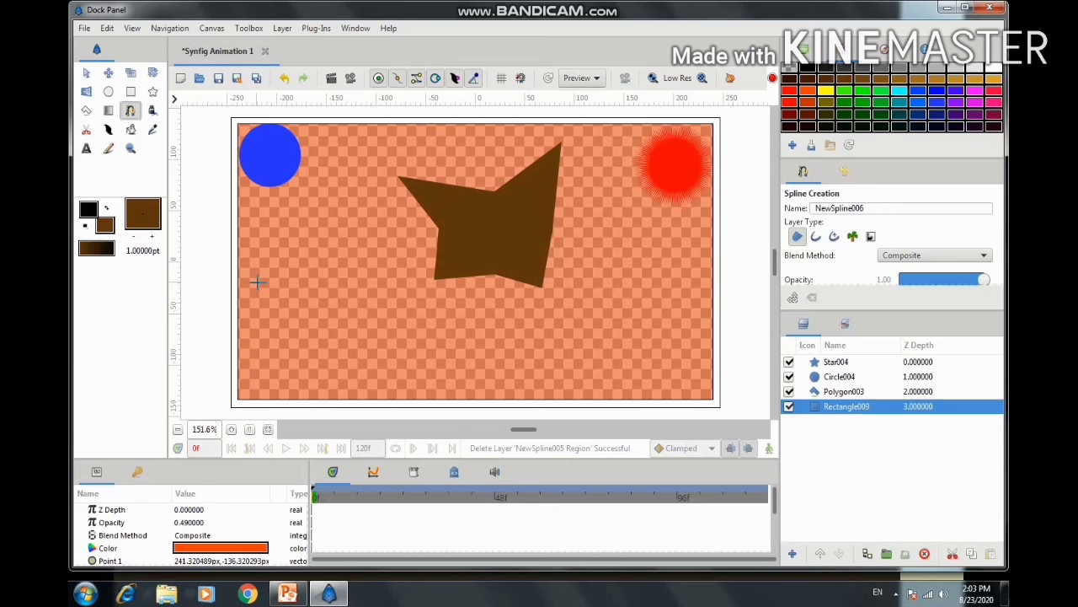
pyautogui.click(257, 283)
pyautogui.click(301, 245)
pyautogui.click(334, 284)
pyautogui.click(380, 240)
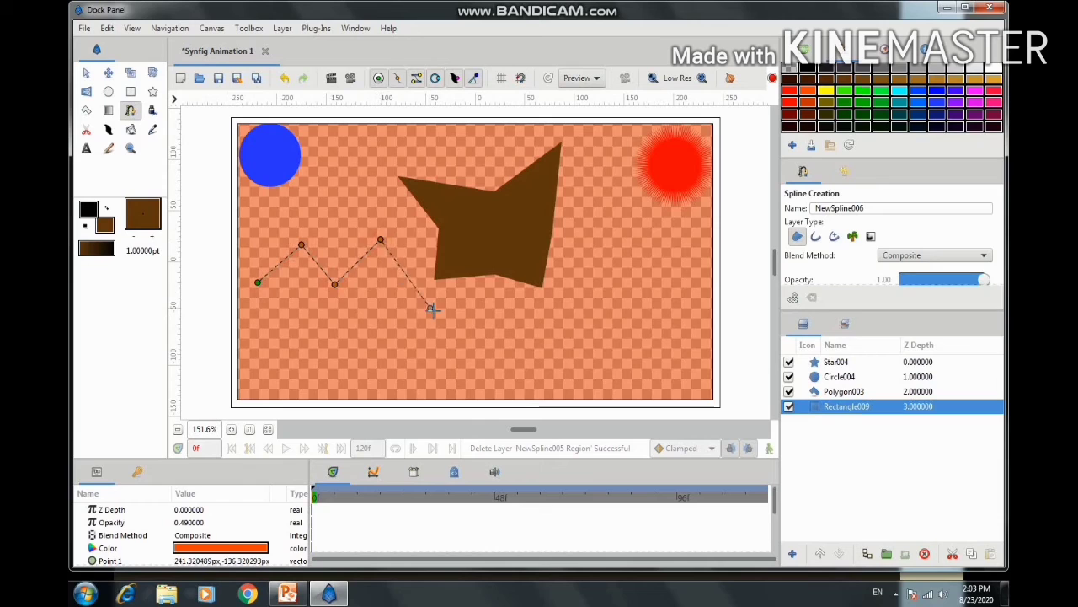
pyautogui.click(425, 307)
pyautogui.click(336, 374)
pyautogui.click(302, 349)
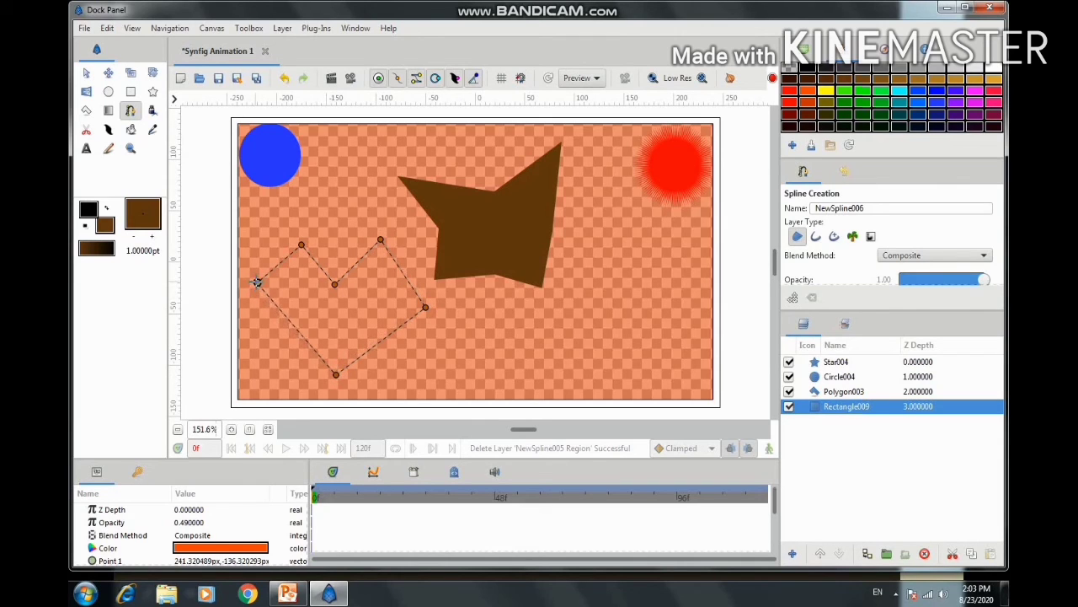
# Loop the heart spline at its first vertex and finish it as a brown filled region.
pyautogui.rightClick(257, 282)
pyautogui.click(267, 296)
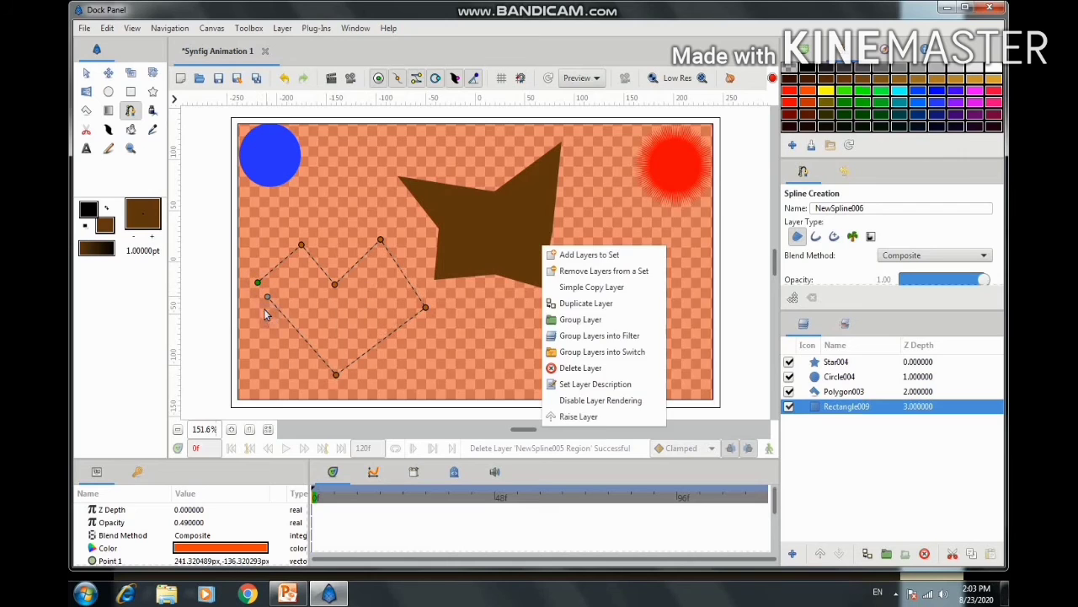
pyautogui.rightClick(259, 295)
pyautogui.click(256, 285)
pyautogui.rightClick(257, 285)
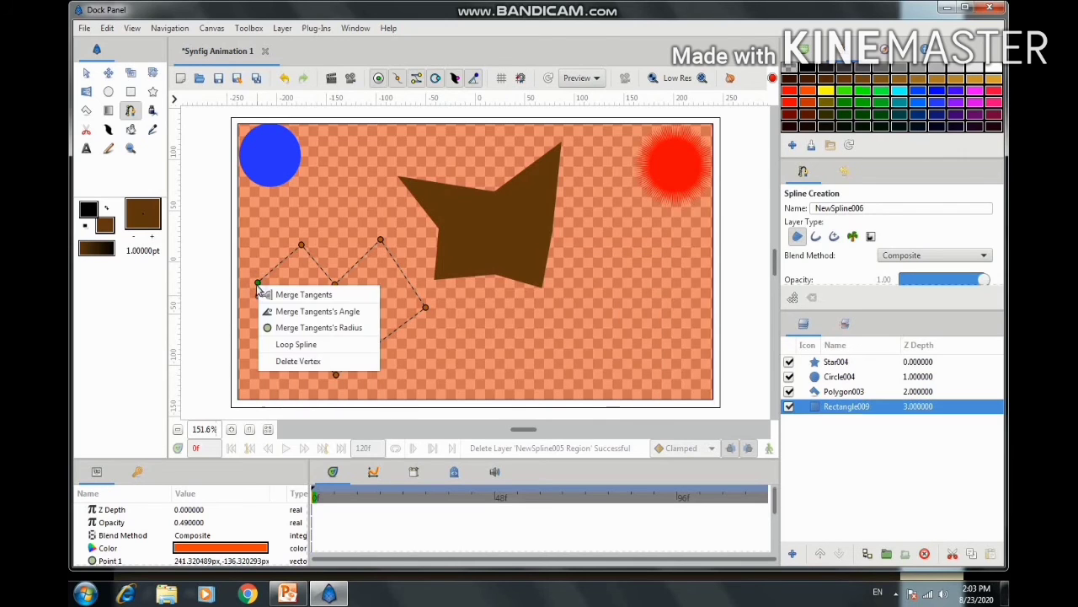
pyautogui.click(292, 344)
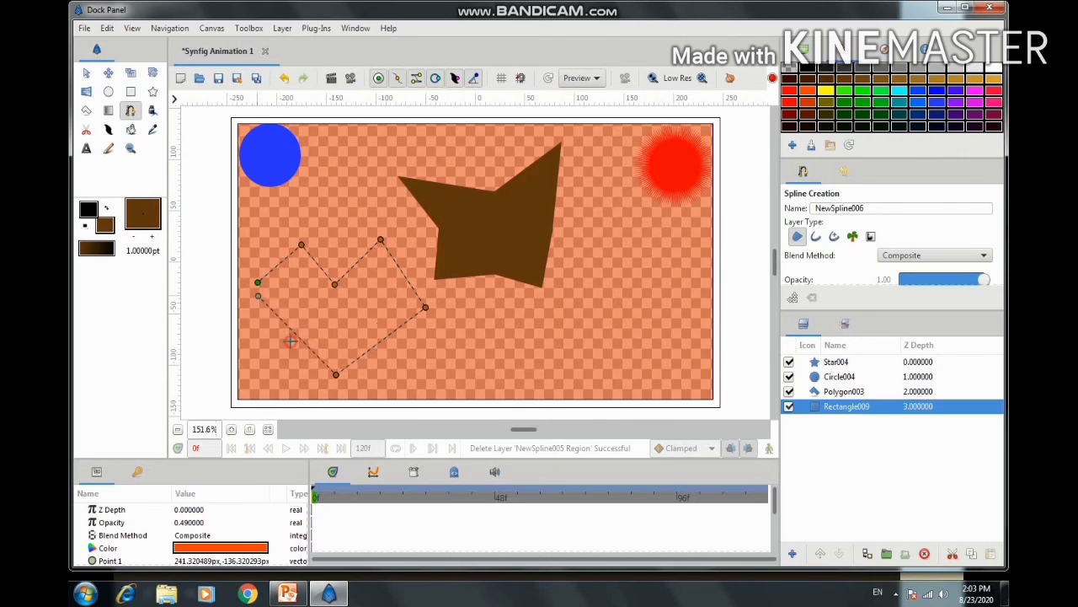
pyautogui.click(88, 75)
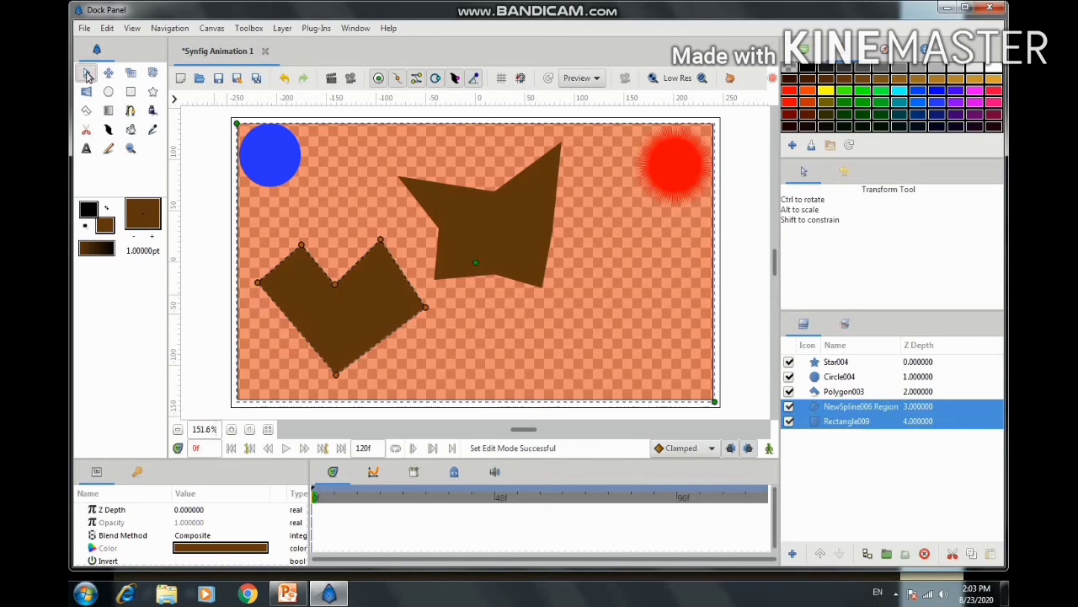
# Fill the heart-shaped spline region with red and return to the Transform tool with the region selected.
pyautogui.click(809, 409)
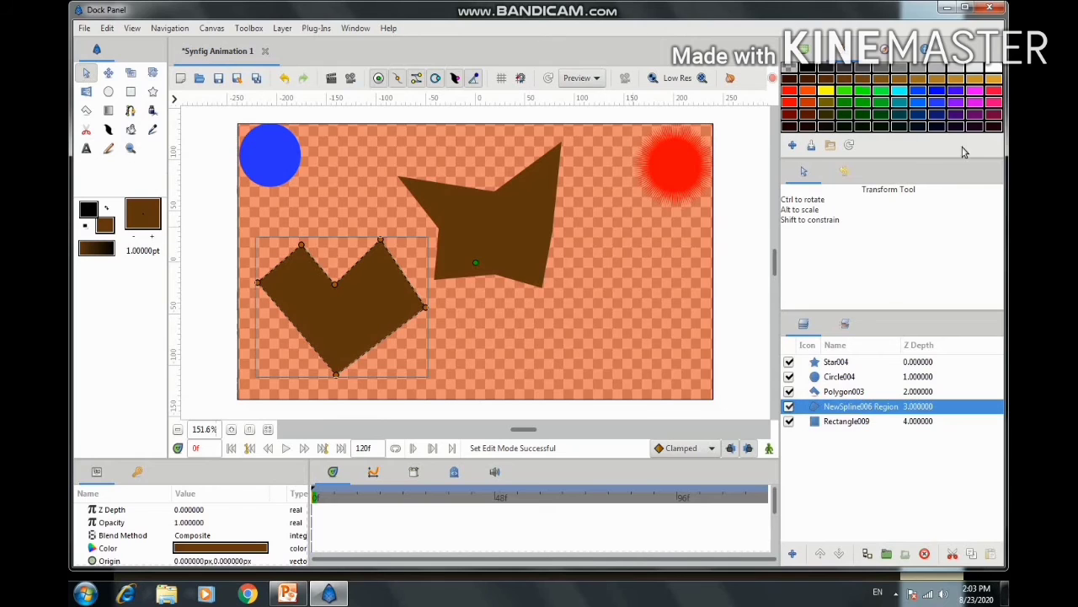
pyautogui.click(792, 99)
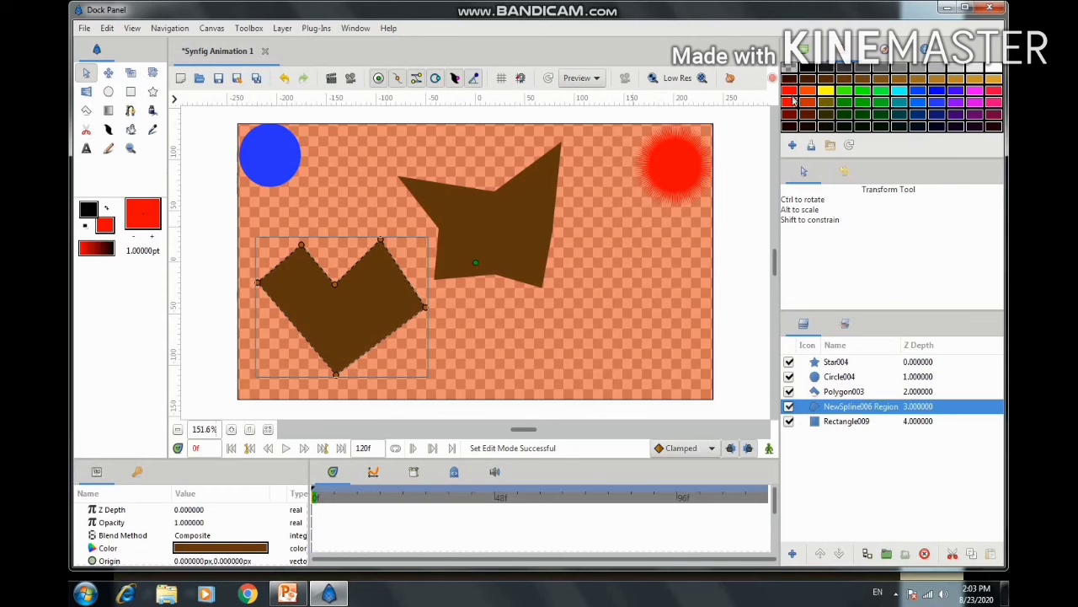
pyautogui.click(130, 128)
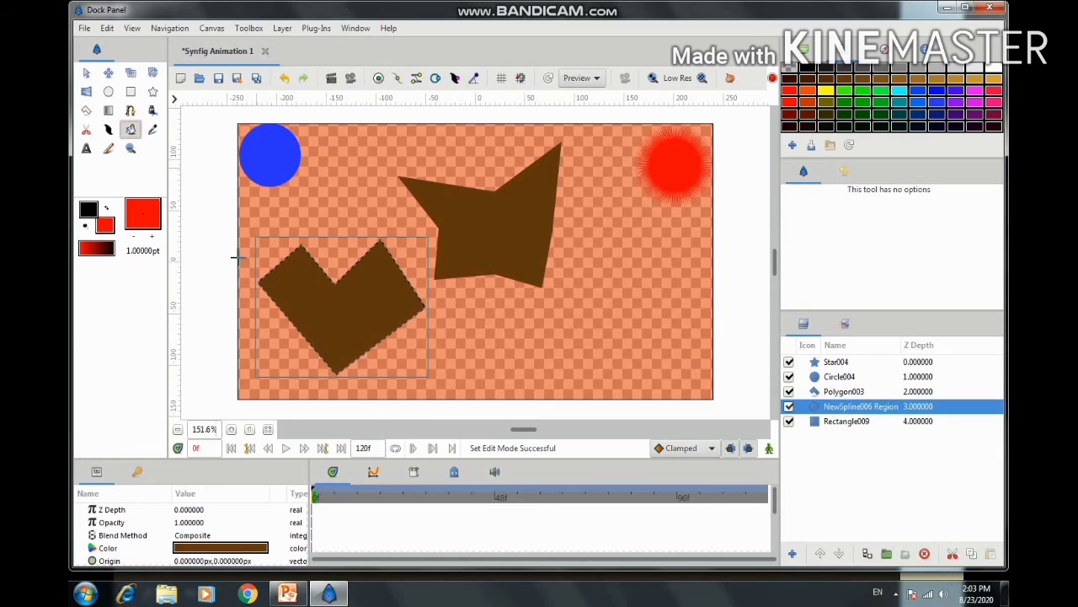
pyautogui.click(325, 293)
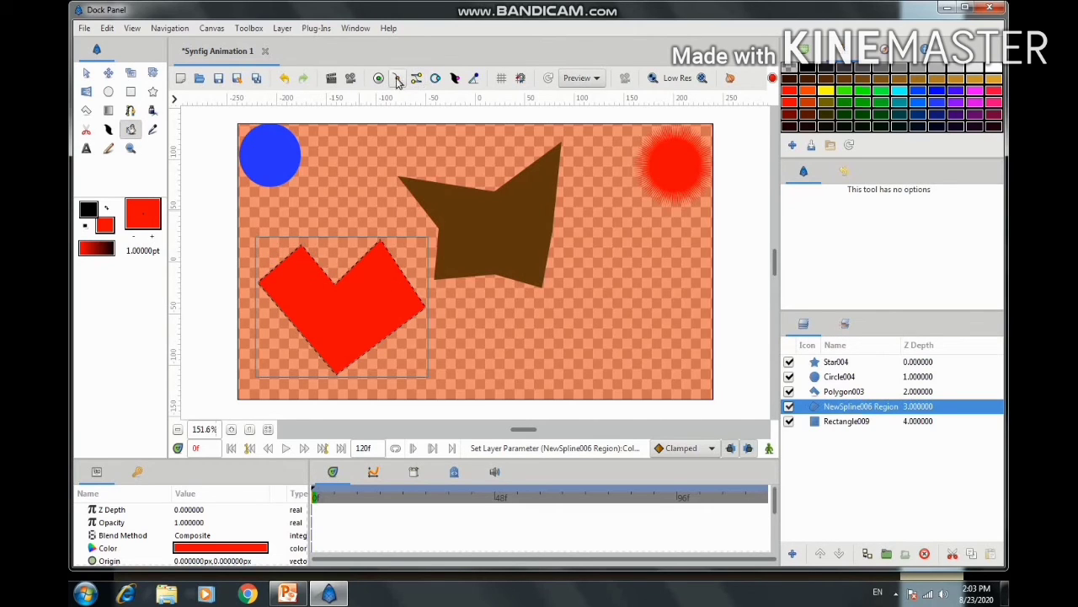
pyautogui.click(86, 73)
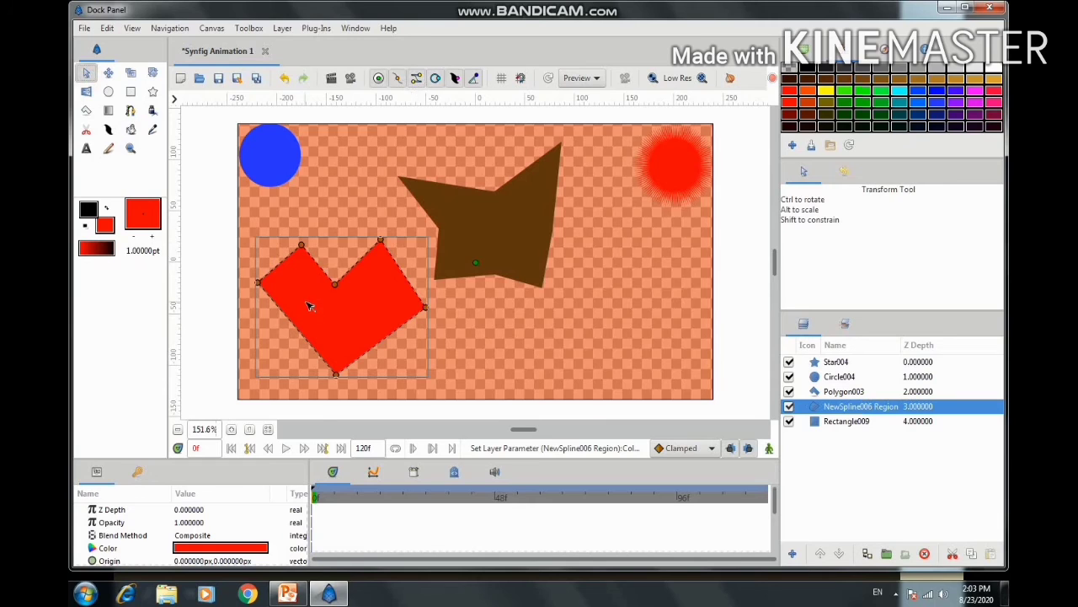
# Shift the heart's upper-left vertex slightly and pull horizontal tangents from both upper vertices to round the lobes.
pyautogui.moveTo(304, 245)
pyautogui.mouseDown()
pyautogui.moveTo(312, 245)
pyautogui.moveTo(284, 243)
pyautogui.moveTo(296, 245)
pyautogui.mouseUp()
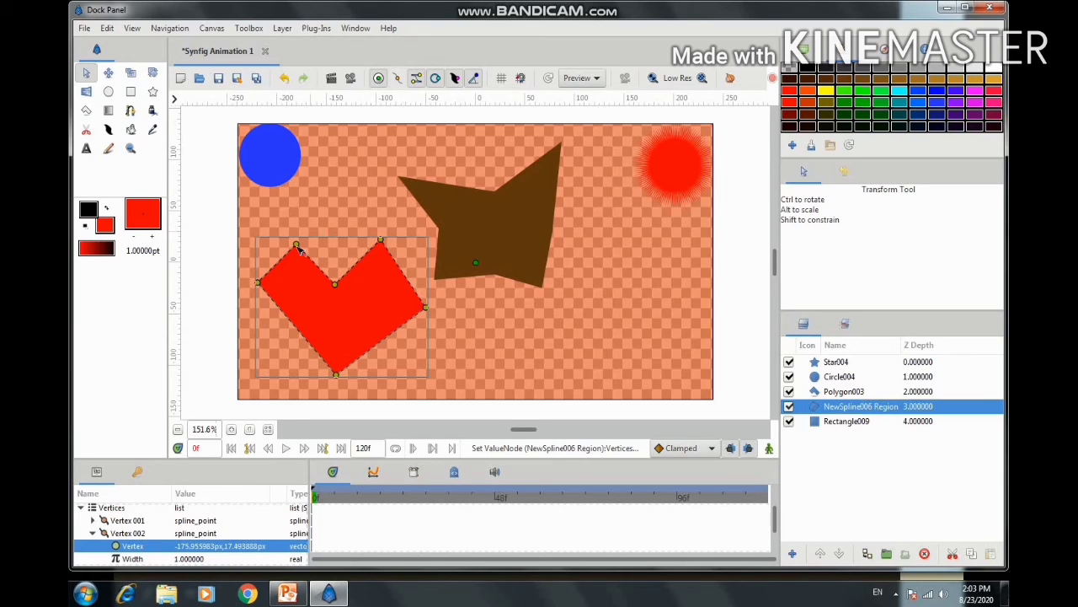
pyautogui.moveTo(301, 245); pyautogui.dragTo(316, 242)
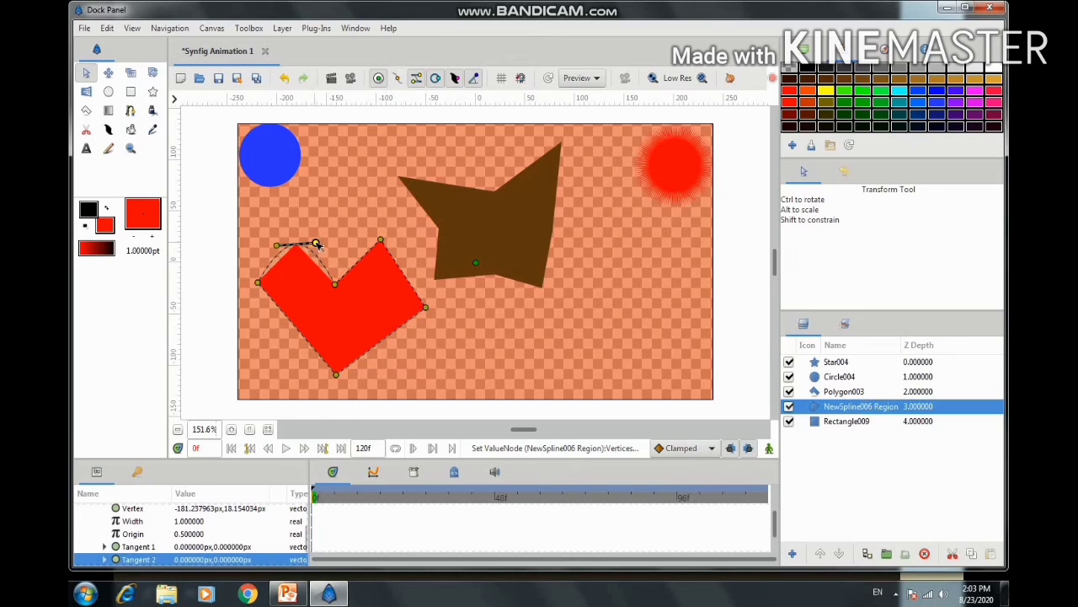
pyautogui.moveTo(380, 240); pyautogui.dragTo(410, 240)
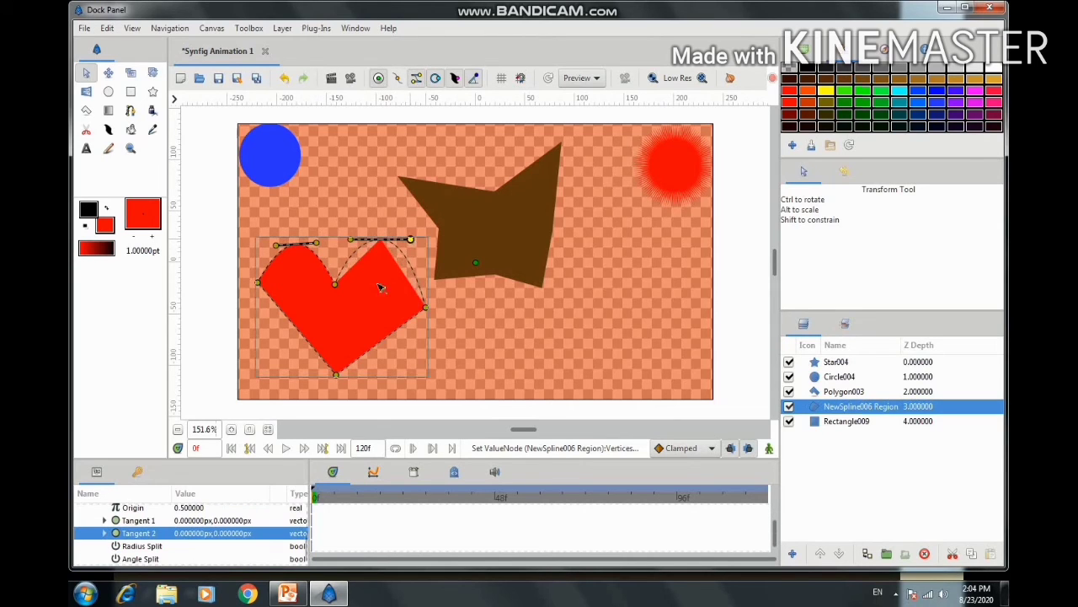
# Pull slanted tangents from the heart's left and right side vertices to curve its flanks, and move the right vertex slightly inward.
pyautogui.click(259, 283)
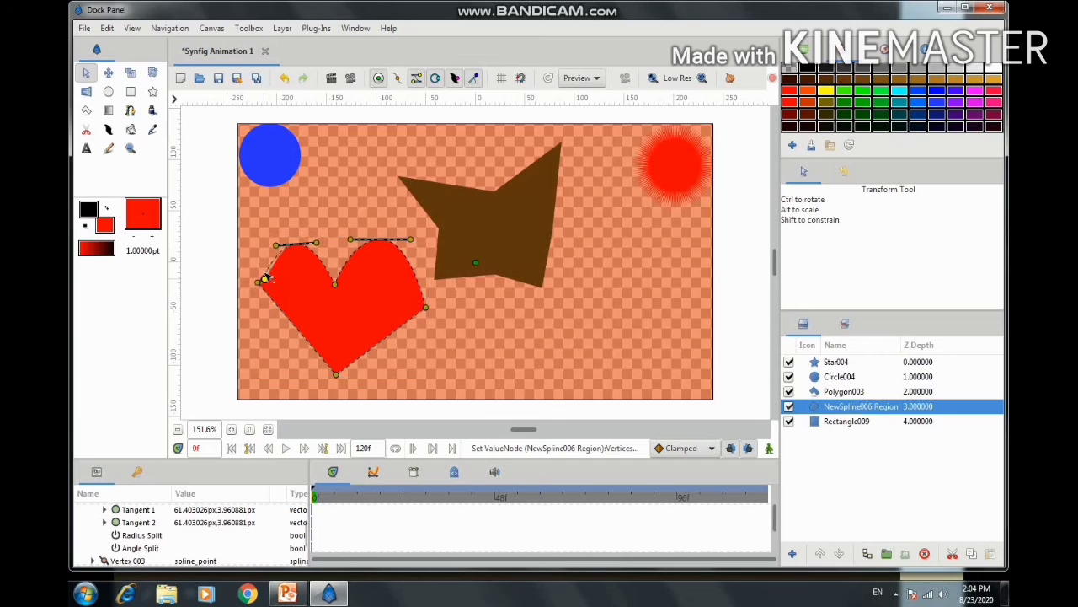
pyautogui.moveTo(265, 276); pyautogui.dragTo(269, 305)
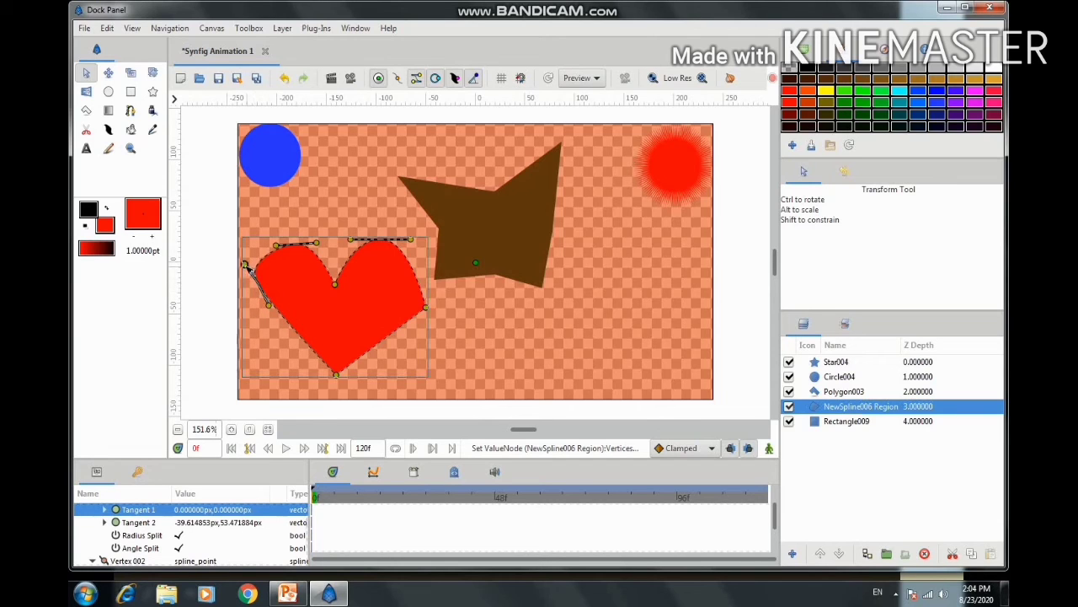
pyautogui.moveTo(244, 263); pyautogui.dragTo(250, 264)
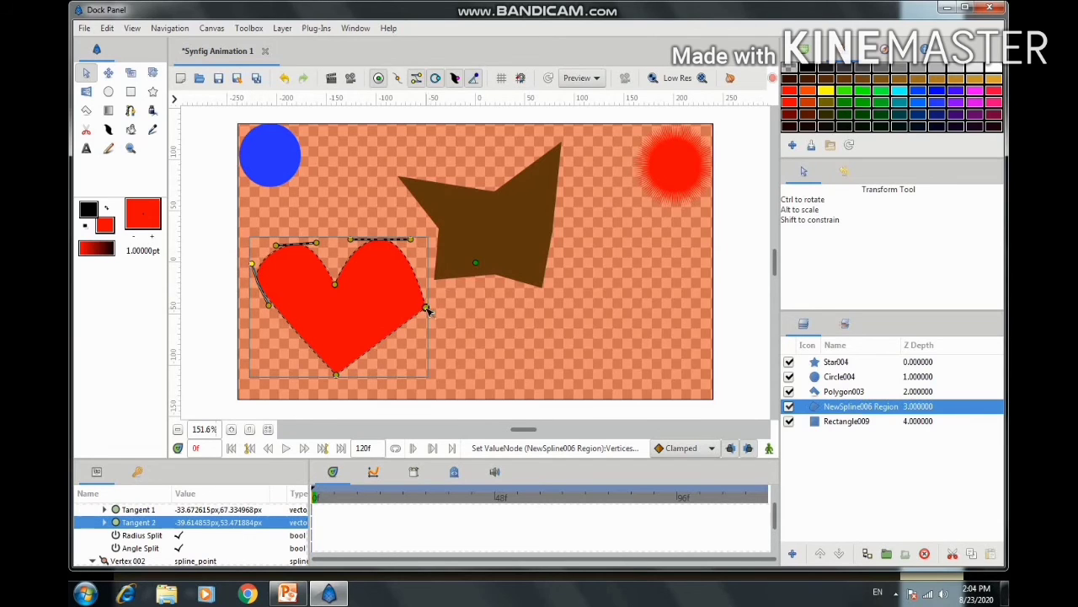
pyautogui.moveTo(426, 307); pyautogui.dragTo(413, 335)
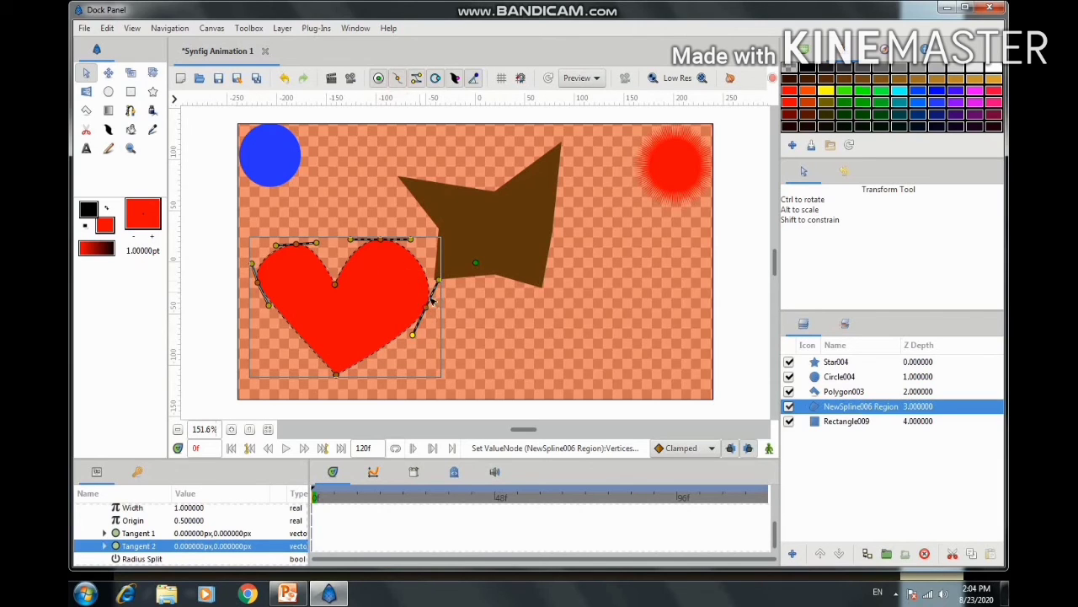
pyautogui.moveTo(438, 280); pyautogui.dragTo(430, 272)
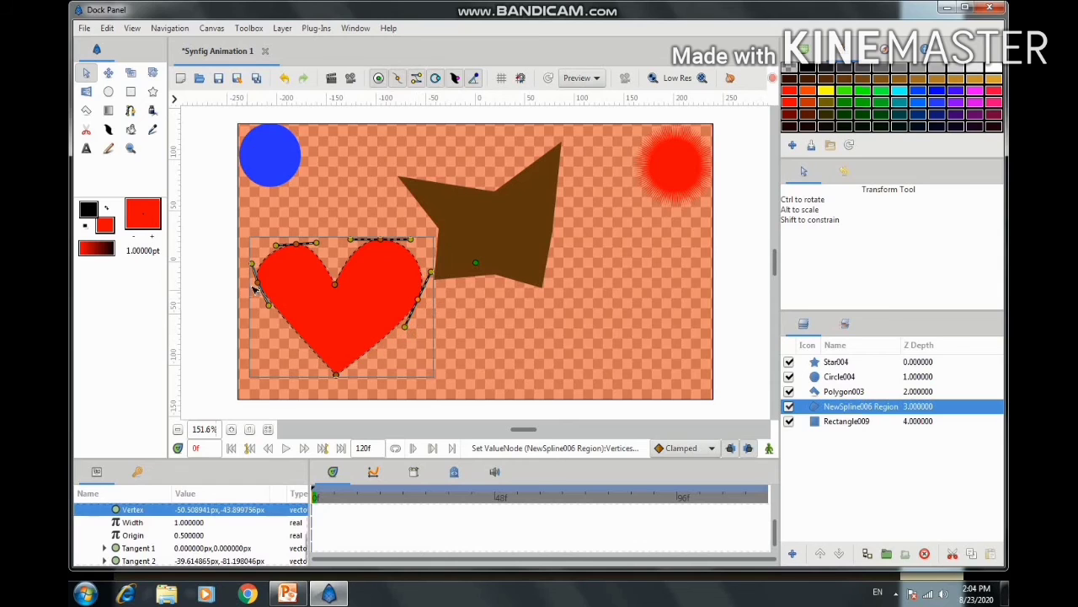
# Reposition the heart's upper and side vertices inward for a more symmetrical outline, and leave the heart region layer selected.
pyautogui.click(259, 283)
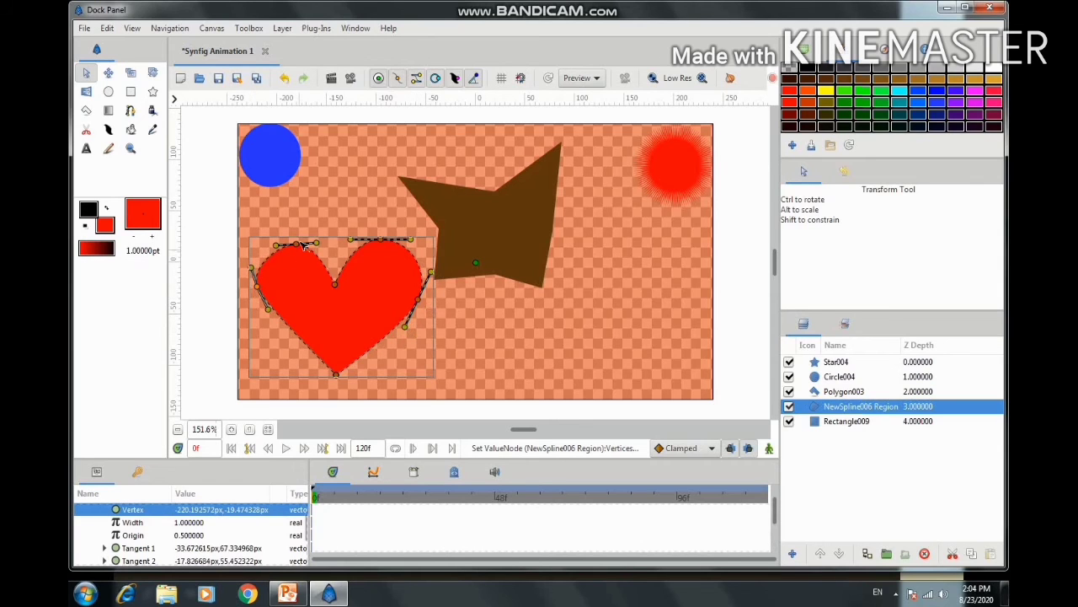
pyautogui.moveTo(299, 246); pyautogui.dragTo(416, 276)
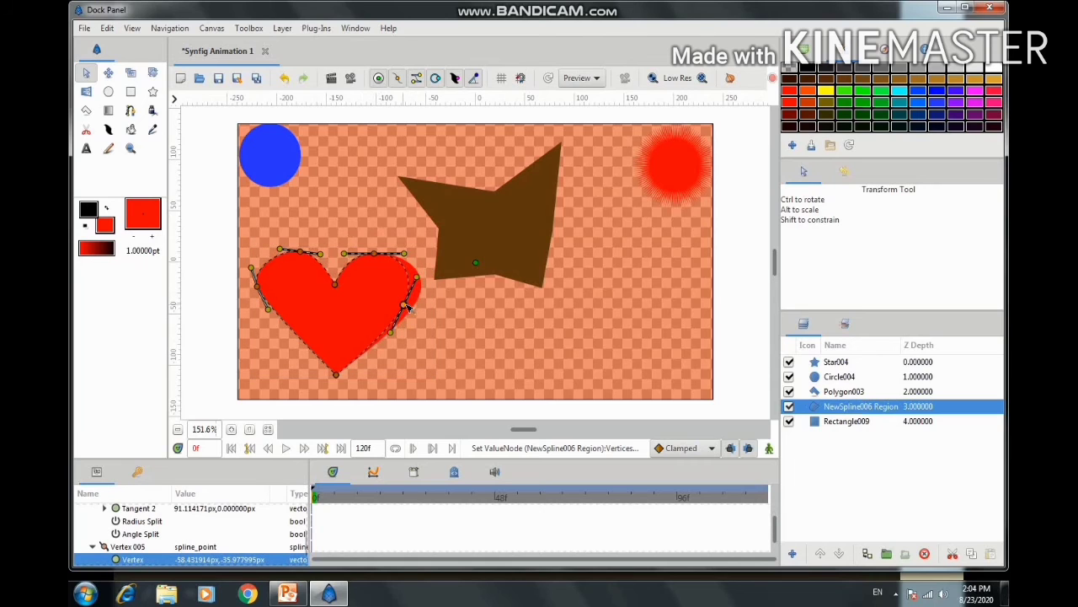
pyautogui.click(259, 289)
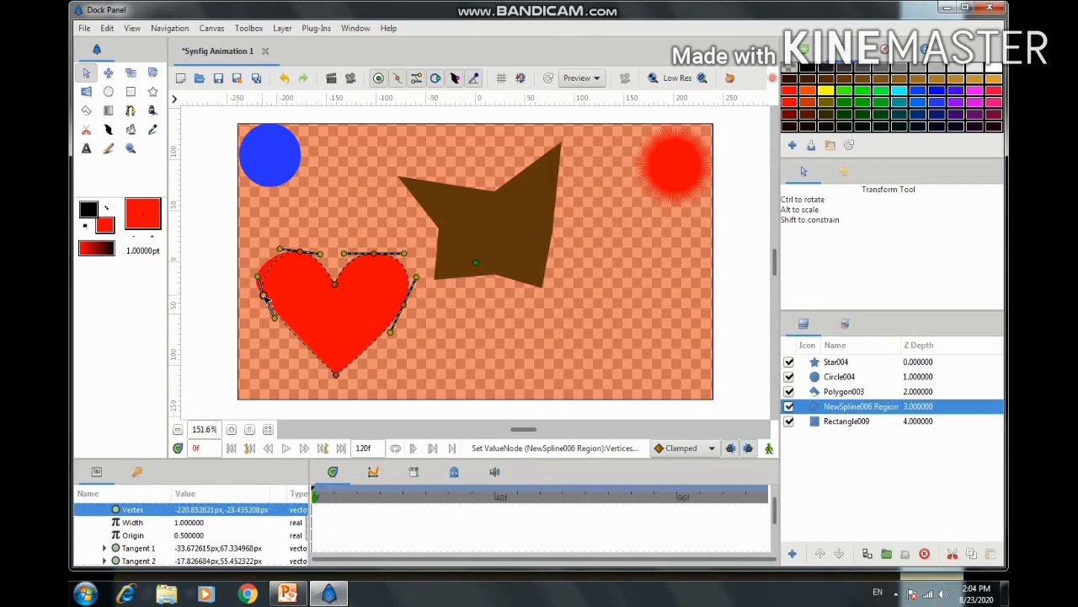
pyautogui.click(299, 252)
pyautogui.click(314, 255)
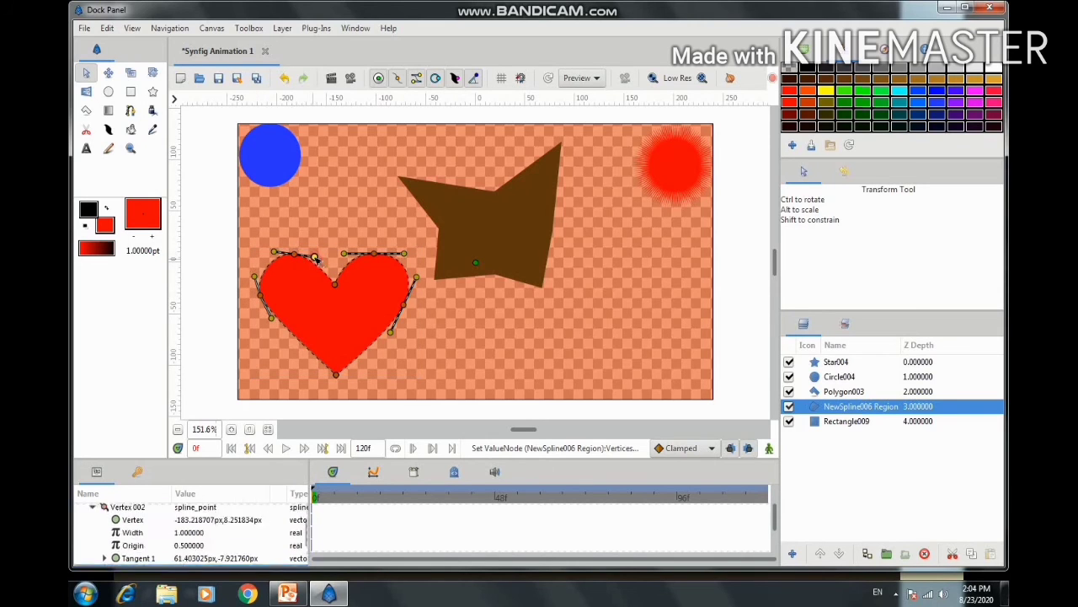
pyautogui.click(343, 220)
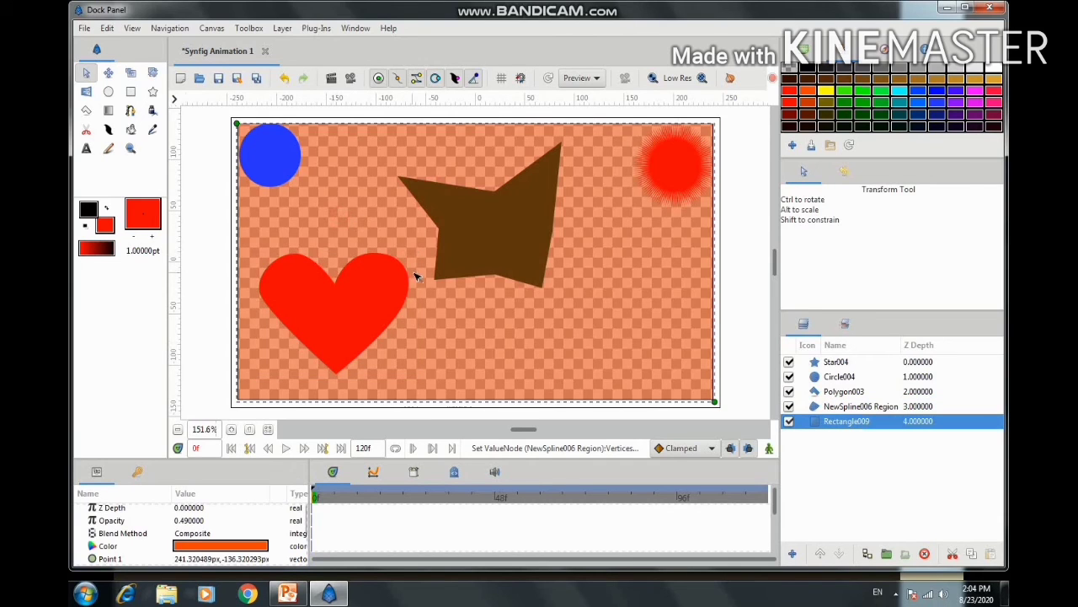
pyautogui.click(807, 408)
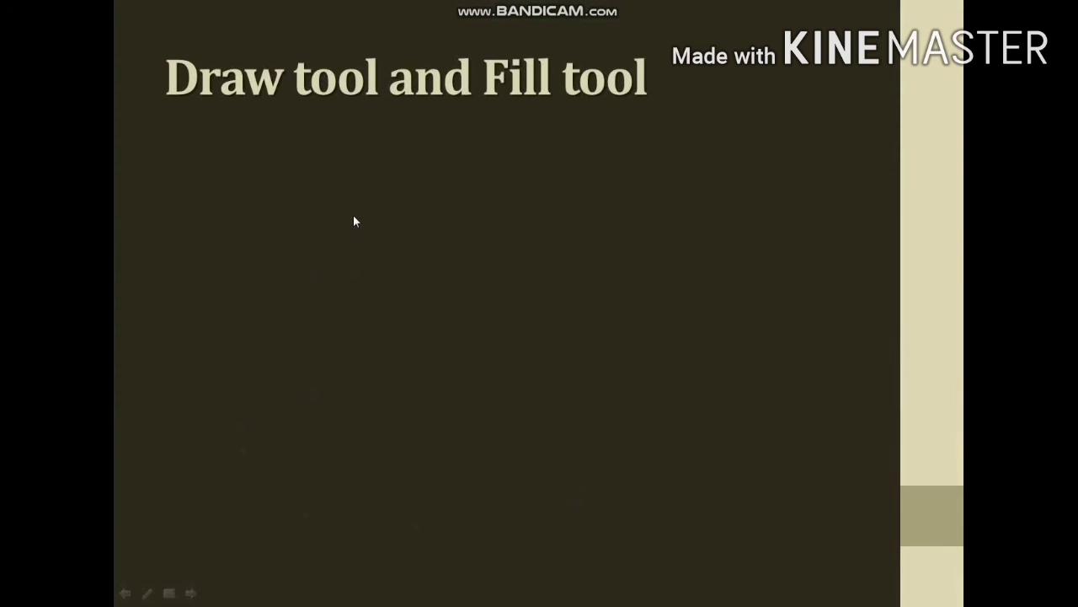
# Sketch several freehand wavy strokes between the brown shape and the canvas's lower-right area with the Sketch tool.
pyautogui.click(512, 243)
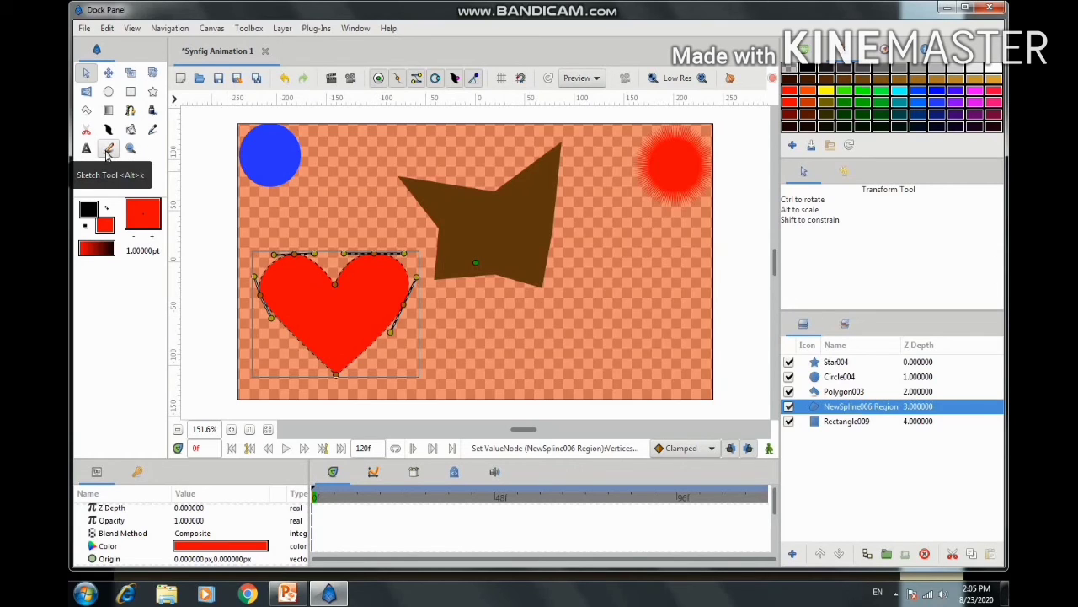
pyautogui.click(107, 149)
pyautogui.moveTo(613, 338)
pyautogui.mouseDown()
pyautogui.moveTo(634, 254)
pyautogui.moveTo(622, 297)
pyautogui.moveTo(608, 241)
pyautogui.mouseUp()
pyautogui.moveTo(614, 327)
pyautogui.mouseDown()
pyautogui.moveTo(634, 307)
pyautogui.moveTo(638, 233)
pyautogui.moveTo(611, 333)
pyautogui.moveTo(594, 302)
pyautogui.moveTo(607, 244)
pyautogui.mouseUp()
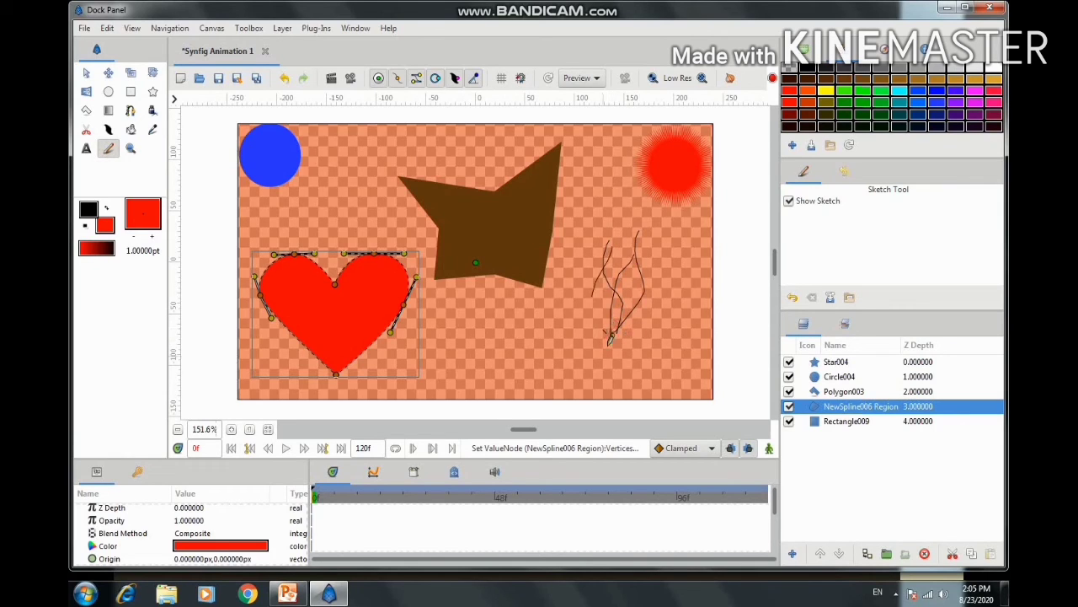
pyautogui.moveTo(618, 320)
pyautogui.mouseDown()
pyautogui.moveTo(606, 281)
pyautogui.moveTo(622, 246)
pyautogui.mouseUp()
# Return to the Draw tool and Fill tool slide and reveal its Fill tool explanation.
pyautogui.click(844, 176)
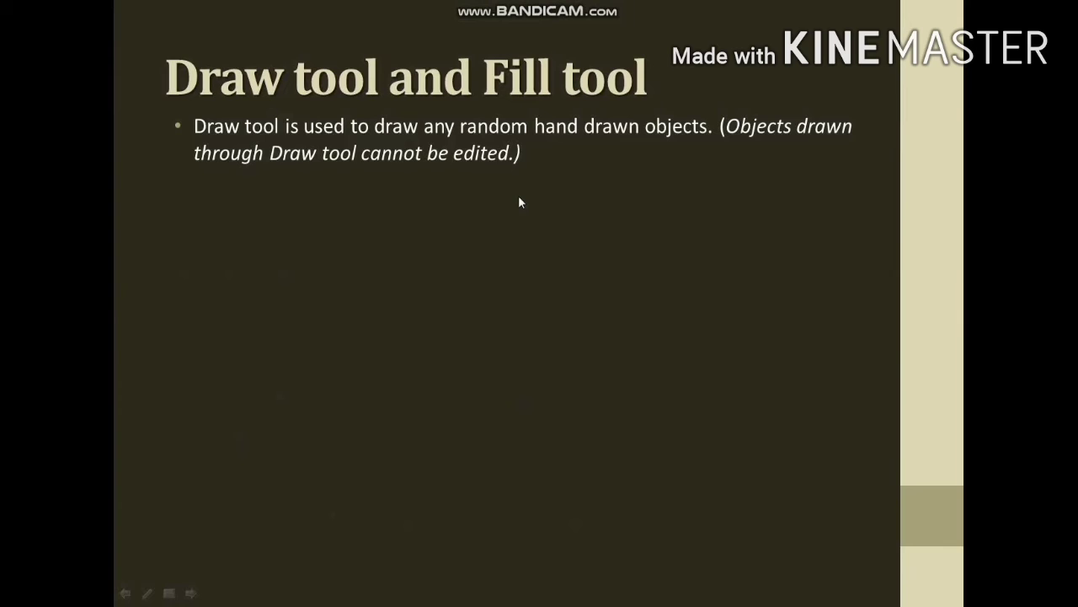
pyautogui.click(519, 202)
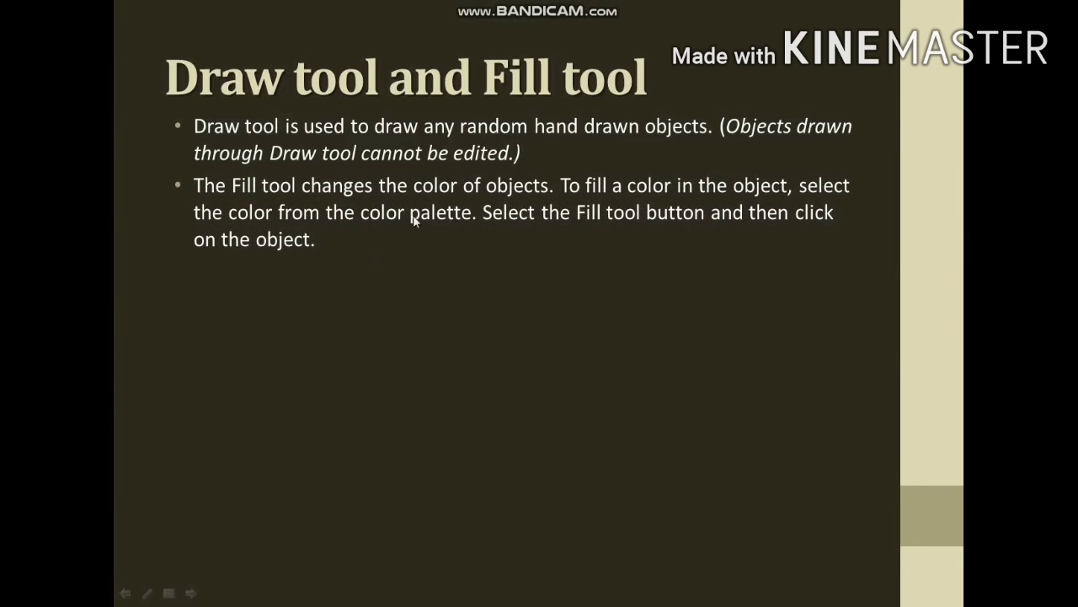
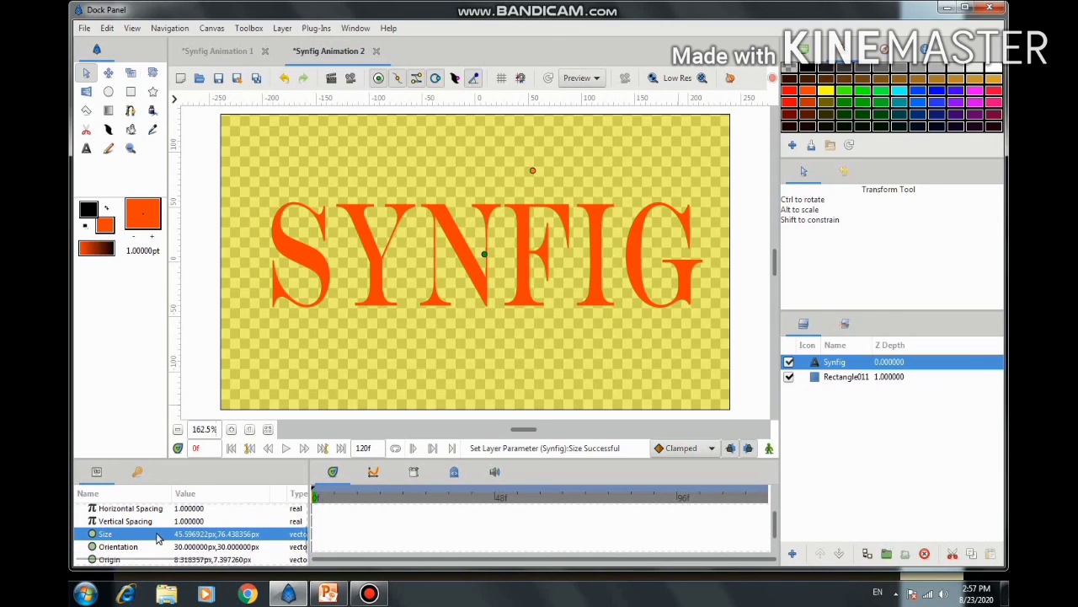
pyautogui.scroll(2, 156, 539)
pyautogui.click(210, 520)
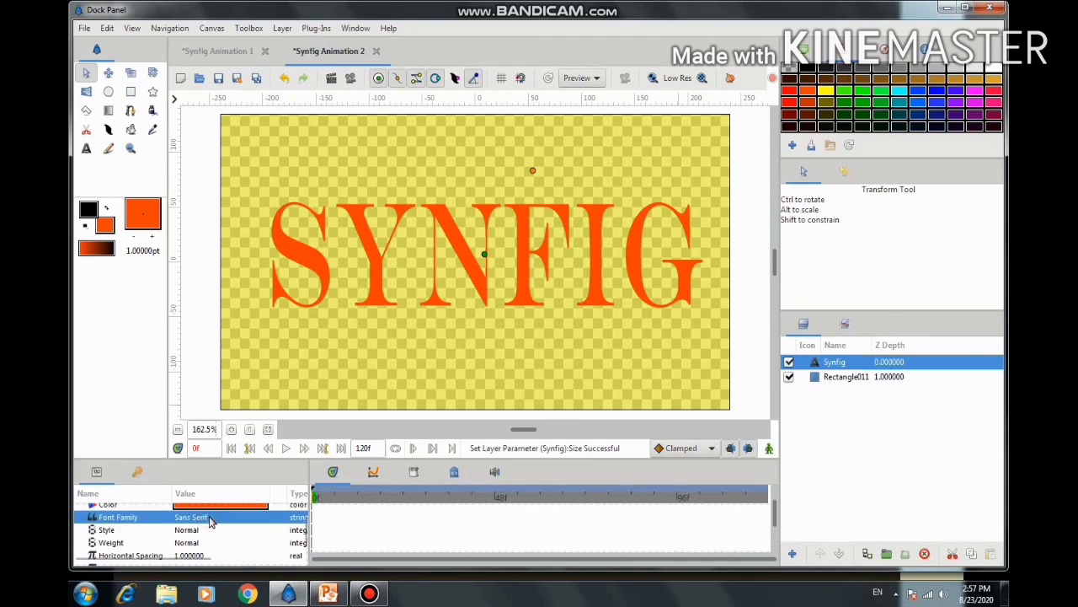
pyautogui.click(210, 520)
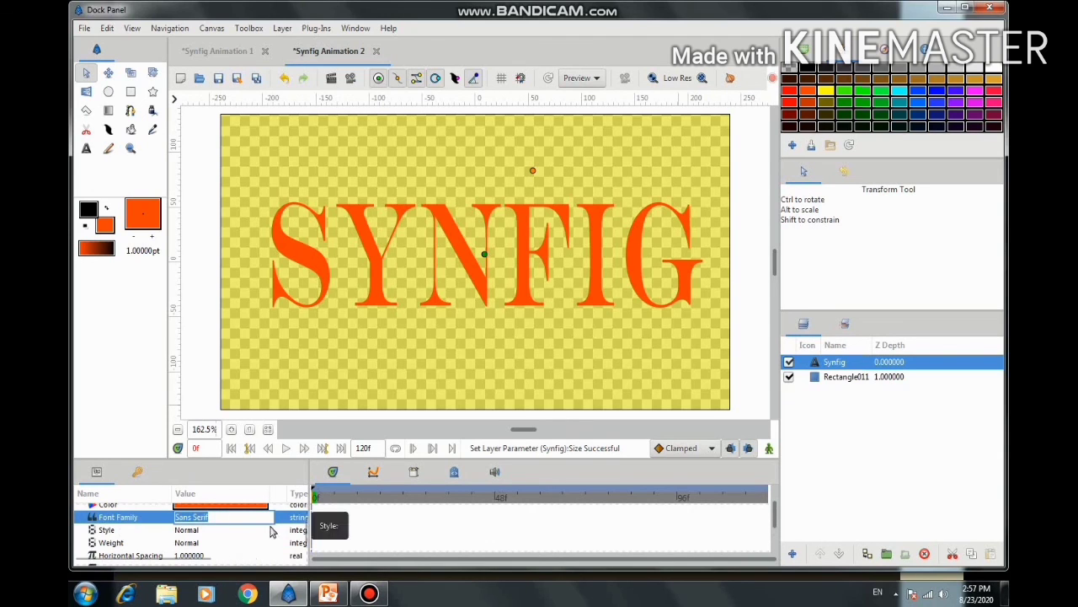
pyautogui.click(482, 236)
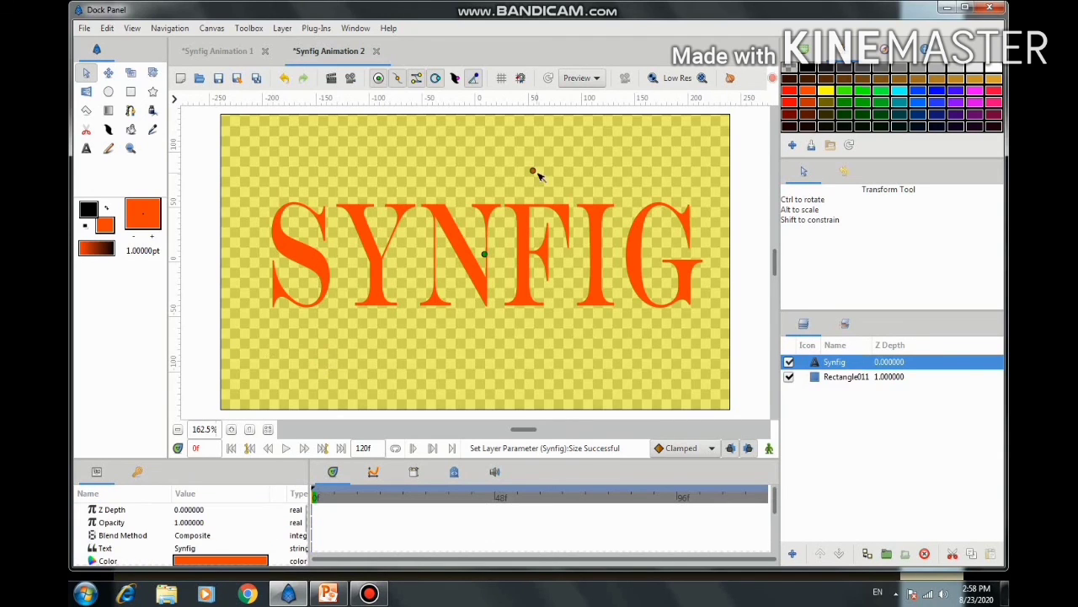
# Reduce the SYNFIG text's height with its size handle to a size of about 44 by 63 px.
pyautogui.click(532, 171)
pyautogui.moveTo(533, 182); pyautogui.dragTo(531, 185)
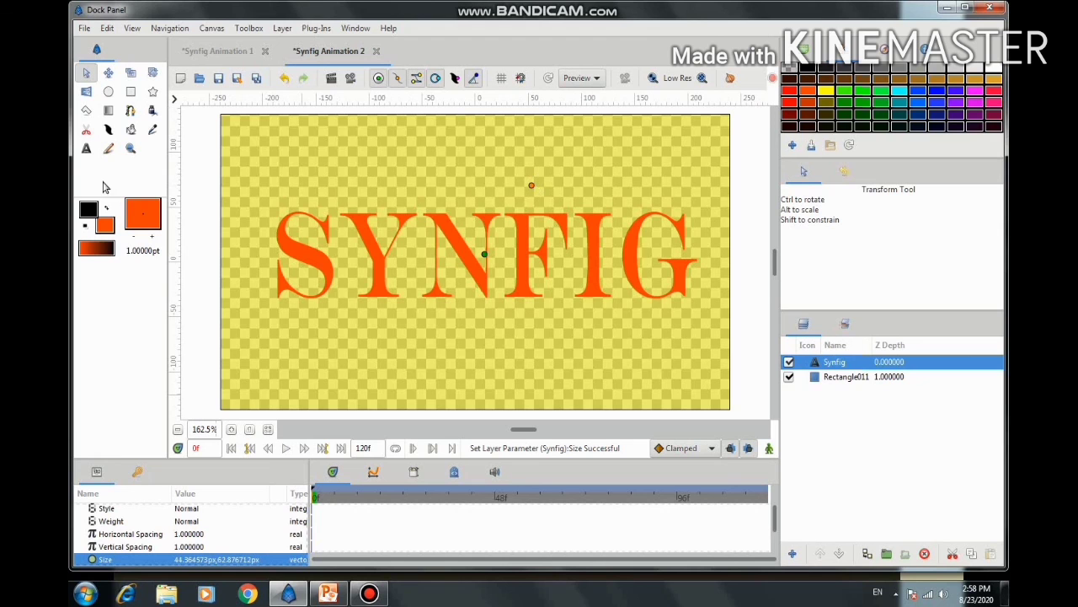
# Switch to the slide show, go through the Text Tool and Other Tools slides to the end, and close the presentation.
pyautogui.click(947, 9)
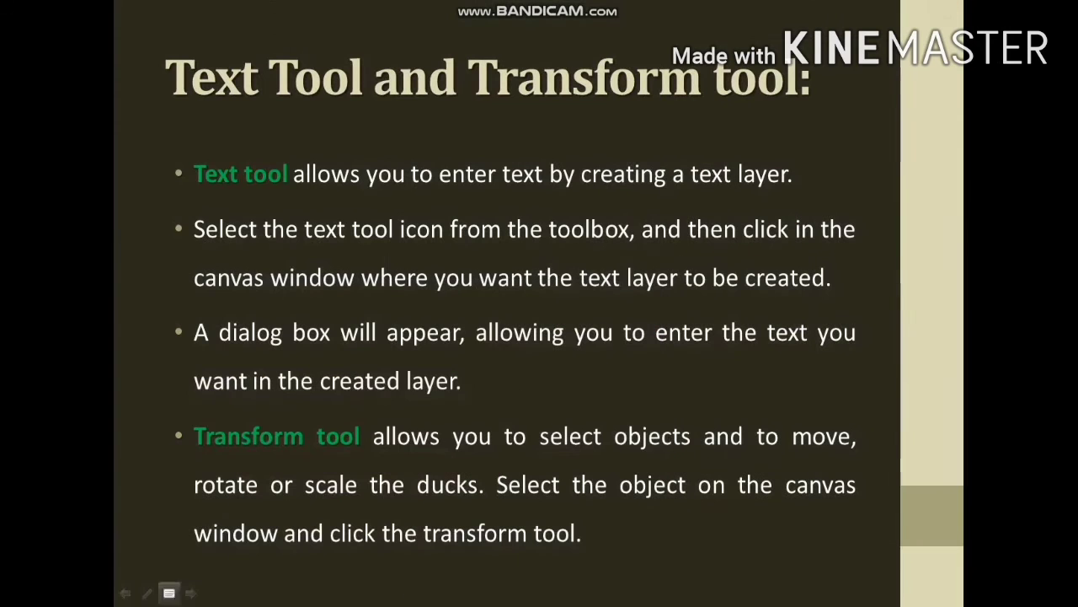
pyautogui.click(609, 505)
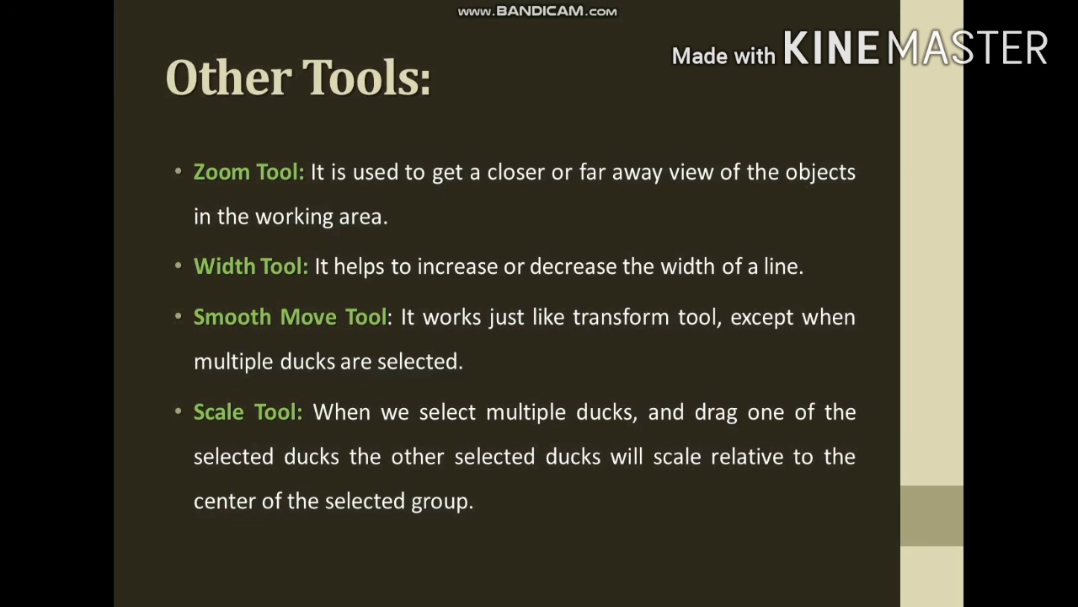
pyautogui.press('Right')
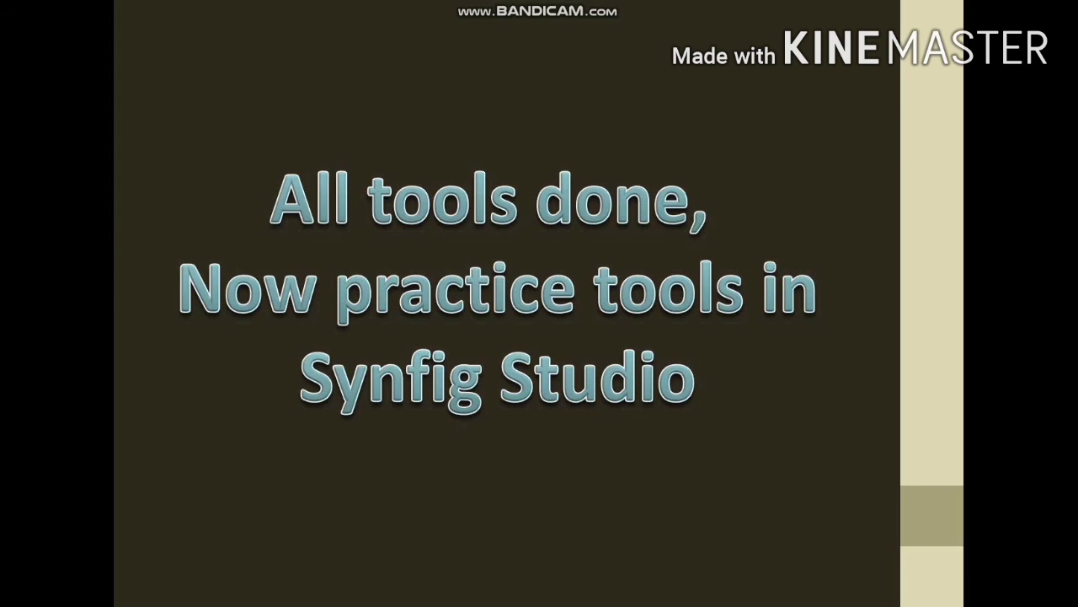
pyautogui.press('Right')
pyautogui.press('Escape')
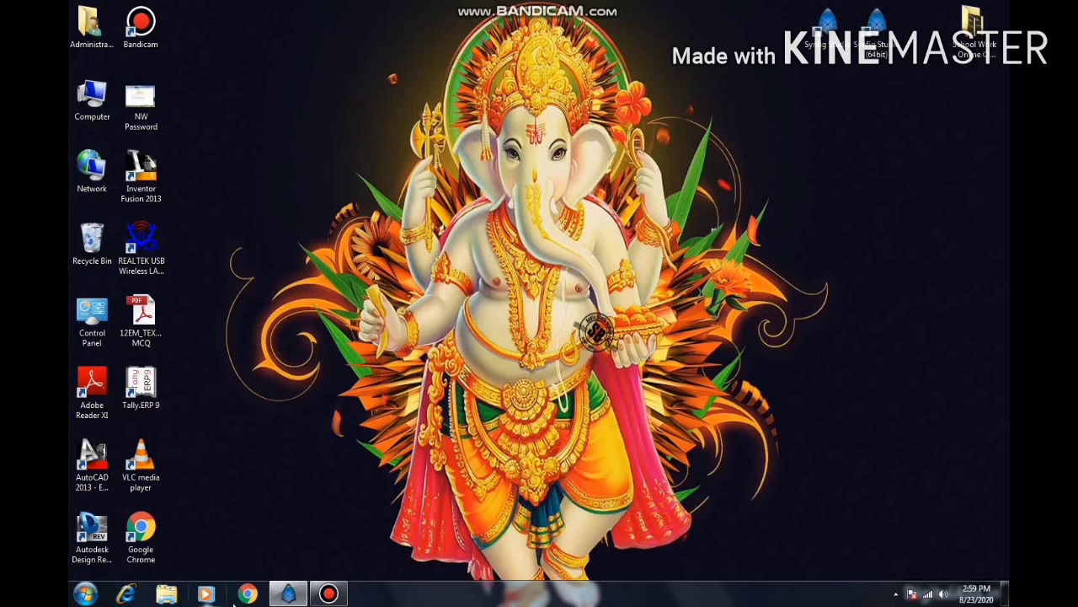
# Switch back to Synfig Studio and create a new animation file.
pyautogui.click(287, 594)
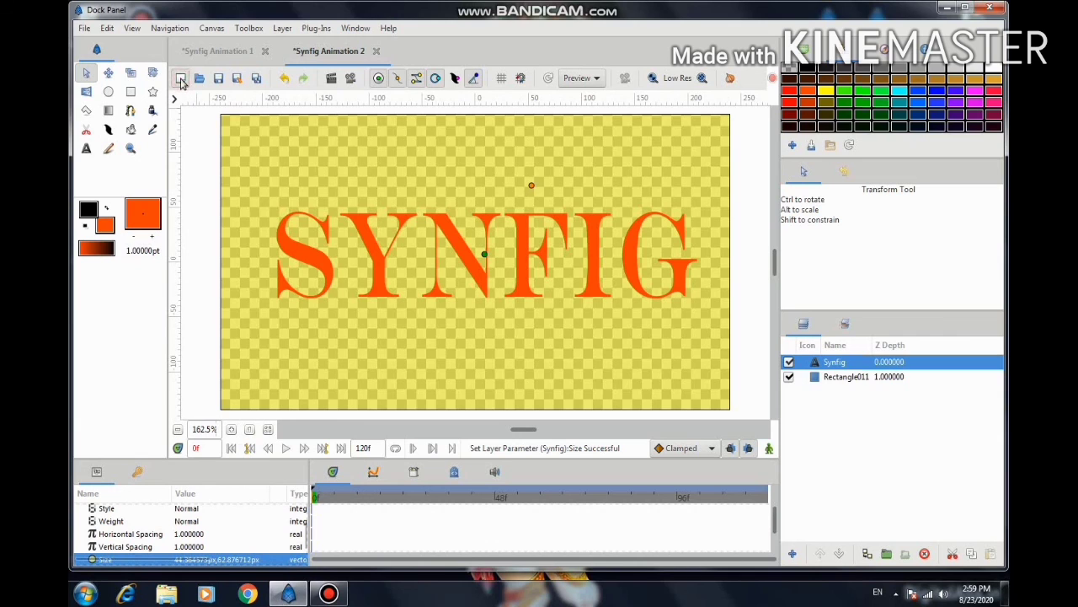
pyautogui.click(181, 78)
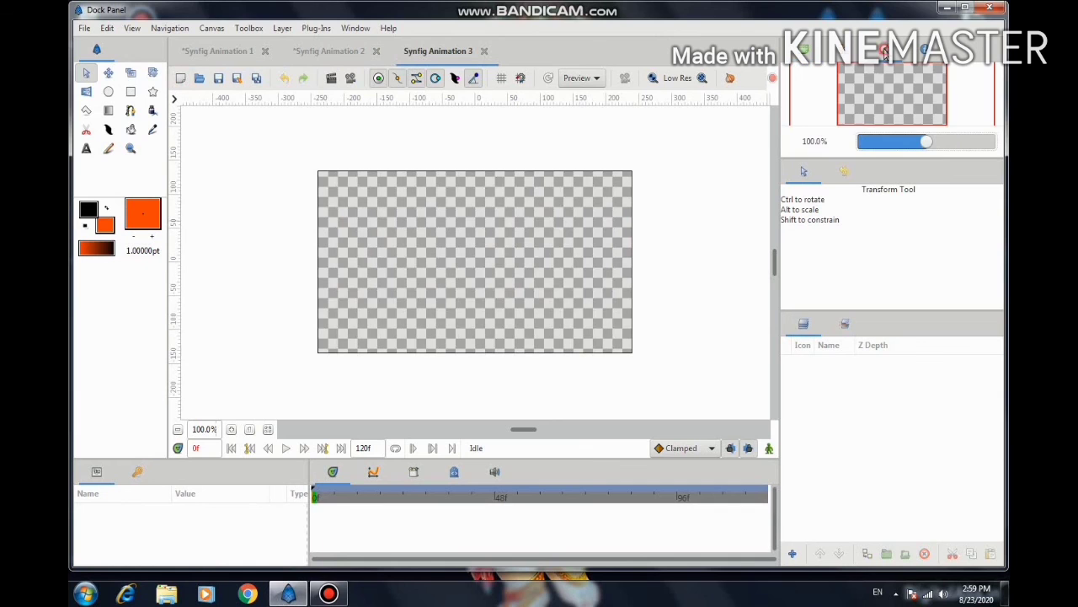
# Draw a blue background rectangle with opacity 1.00 that covers the entire canvas of the new animation.
pyautogui.moveTo(926, 142)
pyautogui.mouseDown()
pyautogui.moveTo(950, 144)
pyautogui.moveTo(941, 145)
pyautogui.mouseUp()
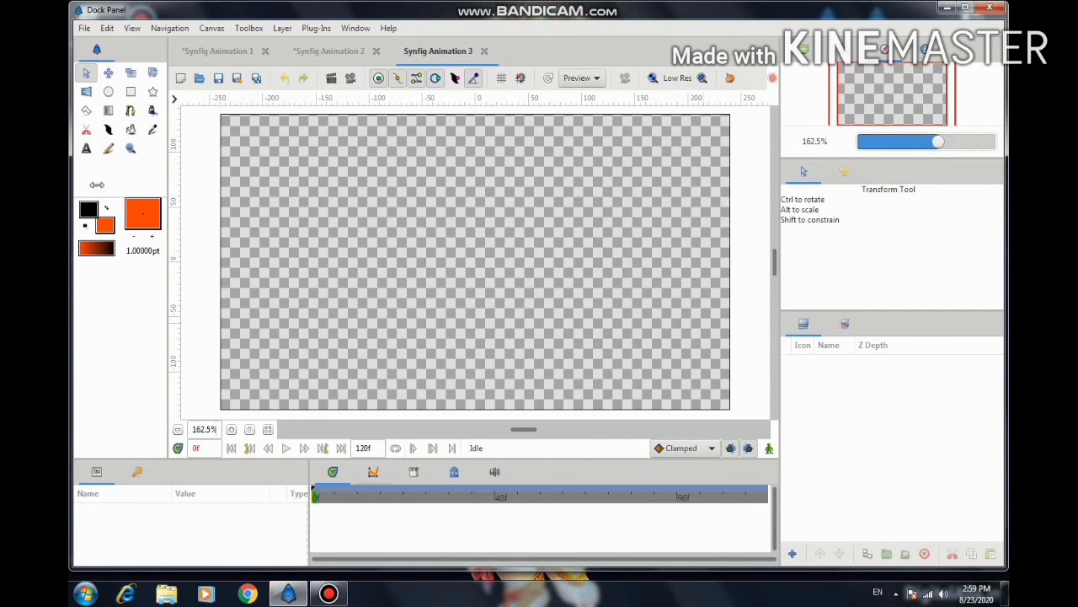
pyautogui.click(131, 93)
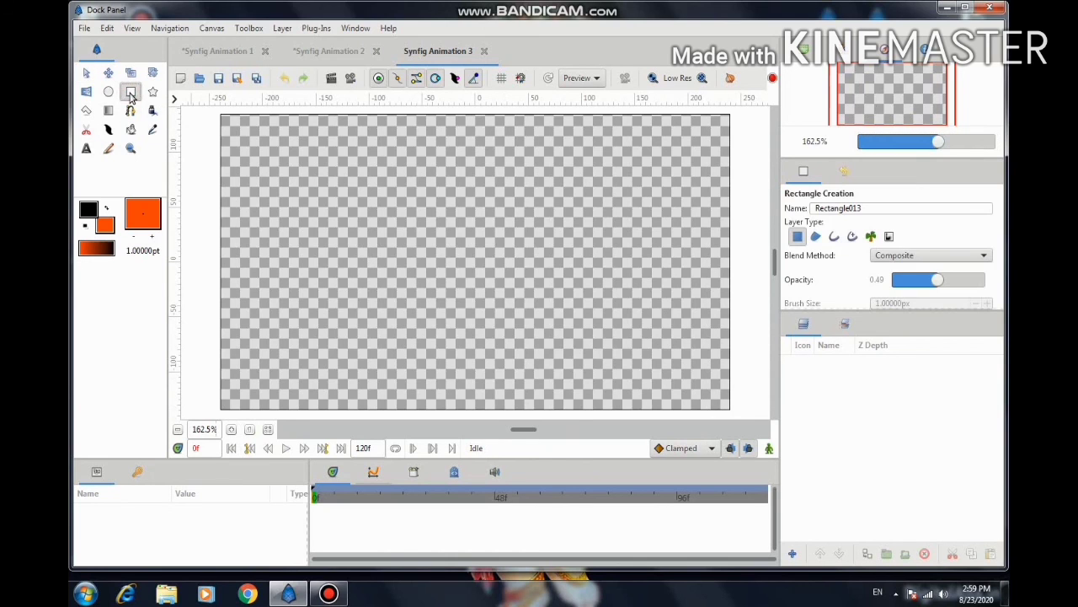
pyautogui.moveTo(937, 281); pyautogui.dragTo(986, 284)
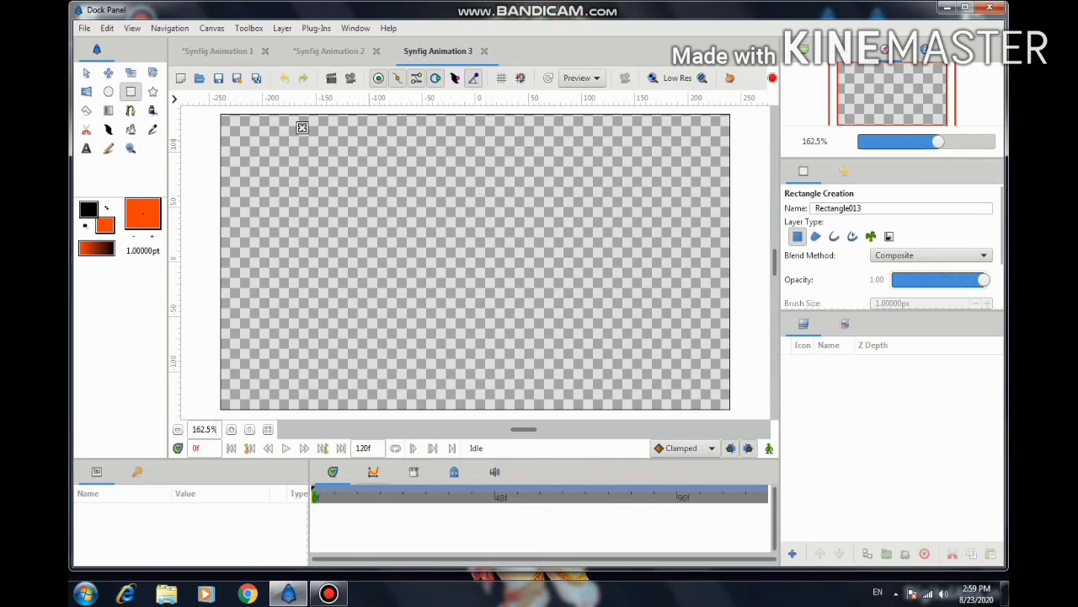
pyautogui.click(847, 51)
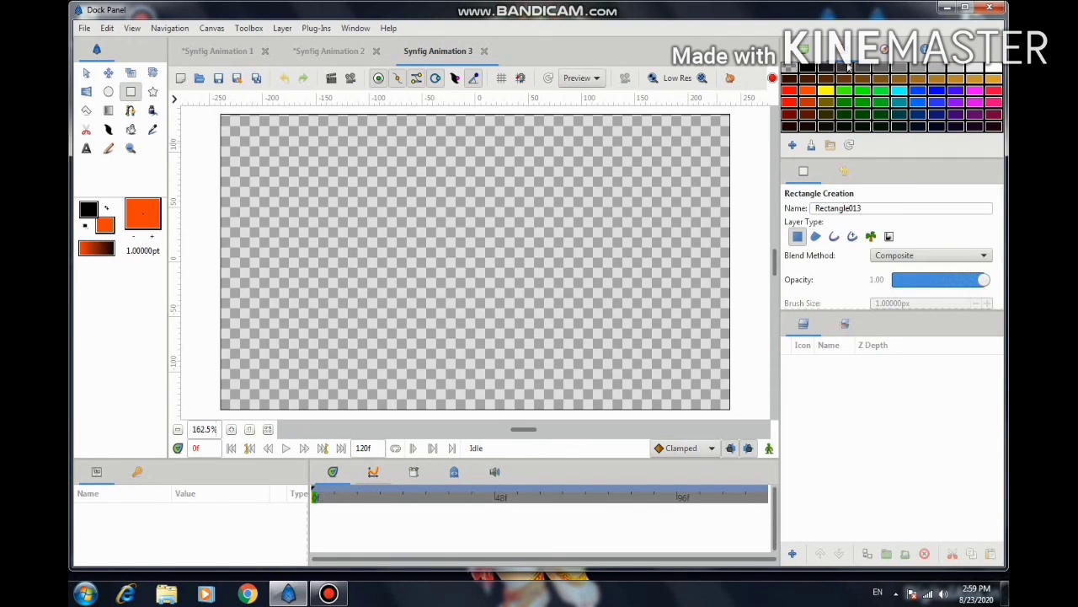
pyautogui.click(920, 102)
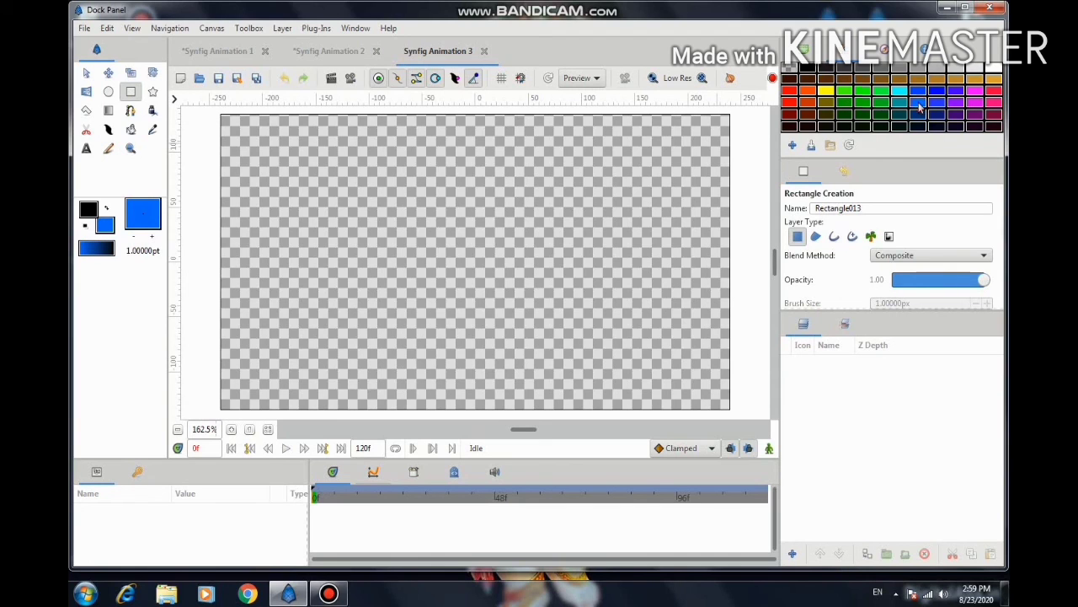
pyautogui.moveTo(215, 111); pyautogui.dragTo(736, 413)
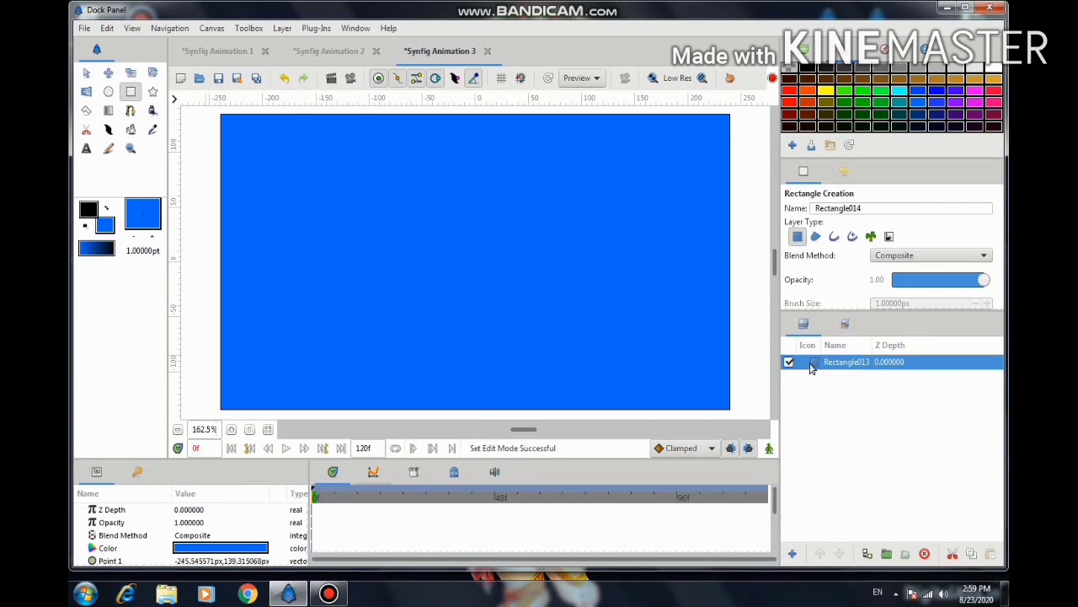
# Draw a yellow circle with a radius of about 39 px in the upper-left corner of the blue background.
pyautogui.click(109, 92)
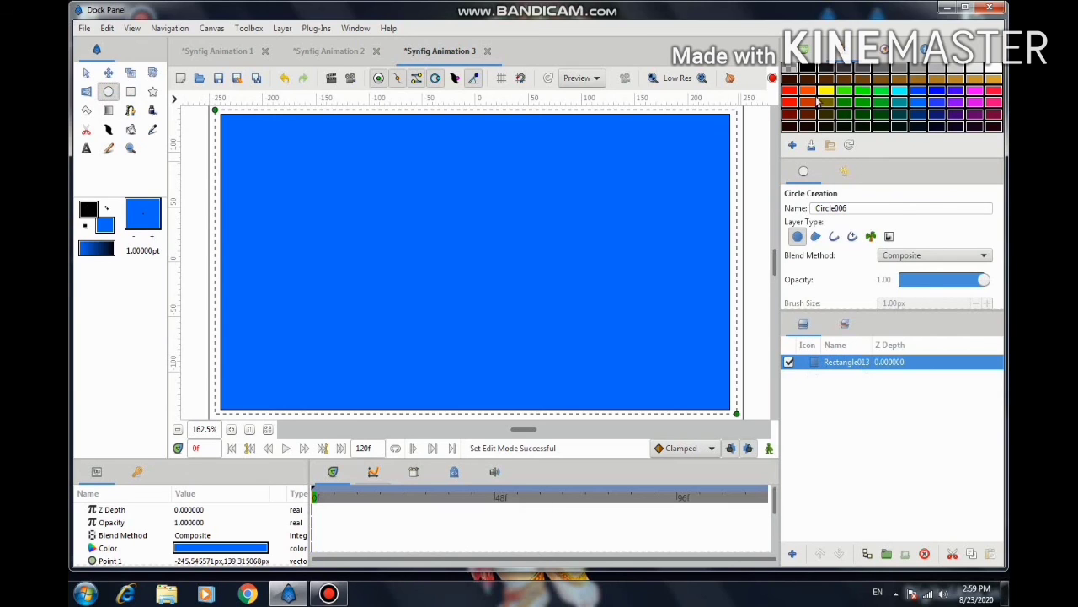
pyautogui.click(827, 91)
pyautogui.moveTo(273, 167); pyautogui.dragTo(313, 183)
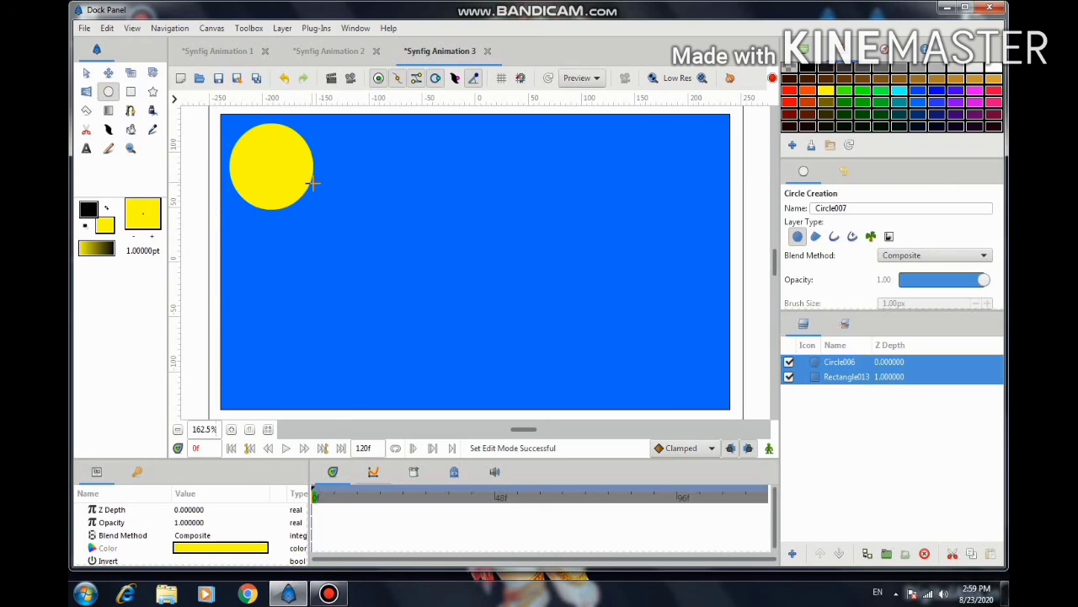
# Draw a green five-pointed star in the upper-right corner of the blue background.
pyautogui.click(152, 94)
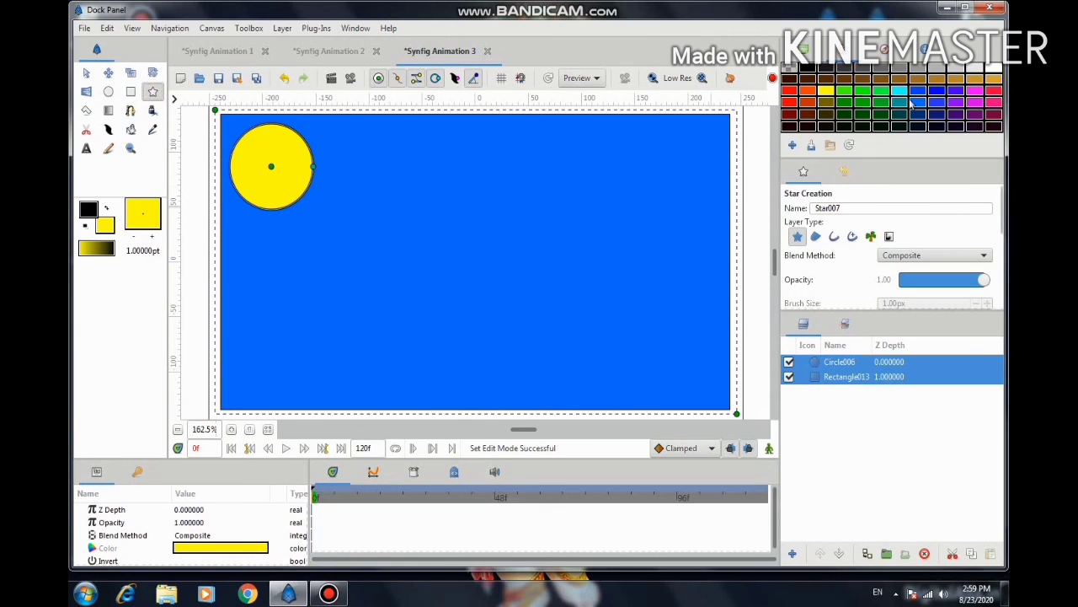
pyautogui.click(865, 94)
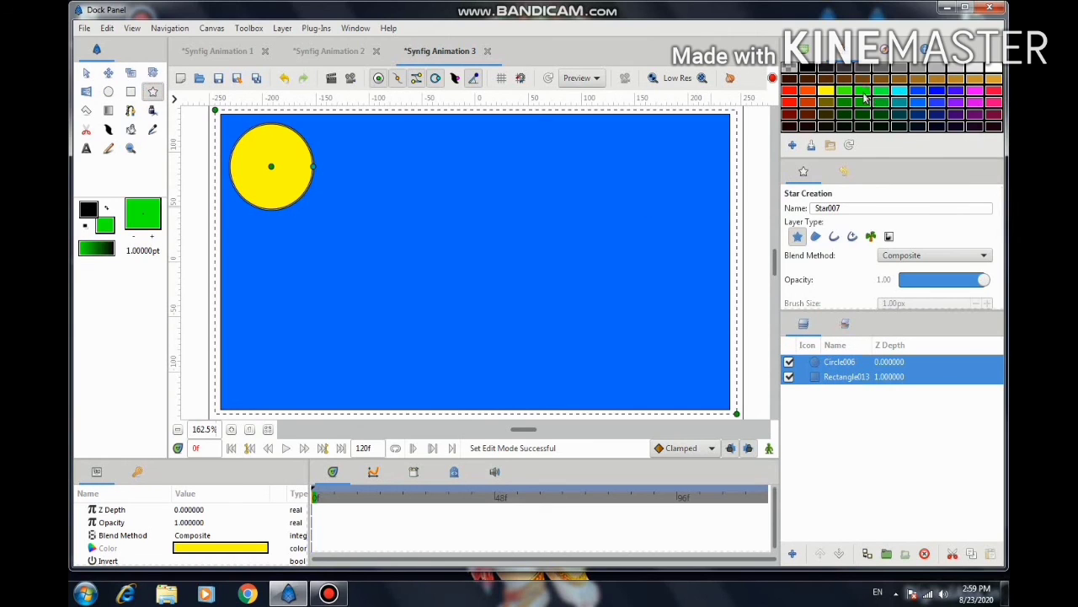
pyautogui.moveTo(662, 174); pyautogui.dragTo(717, 175)
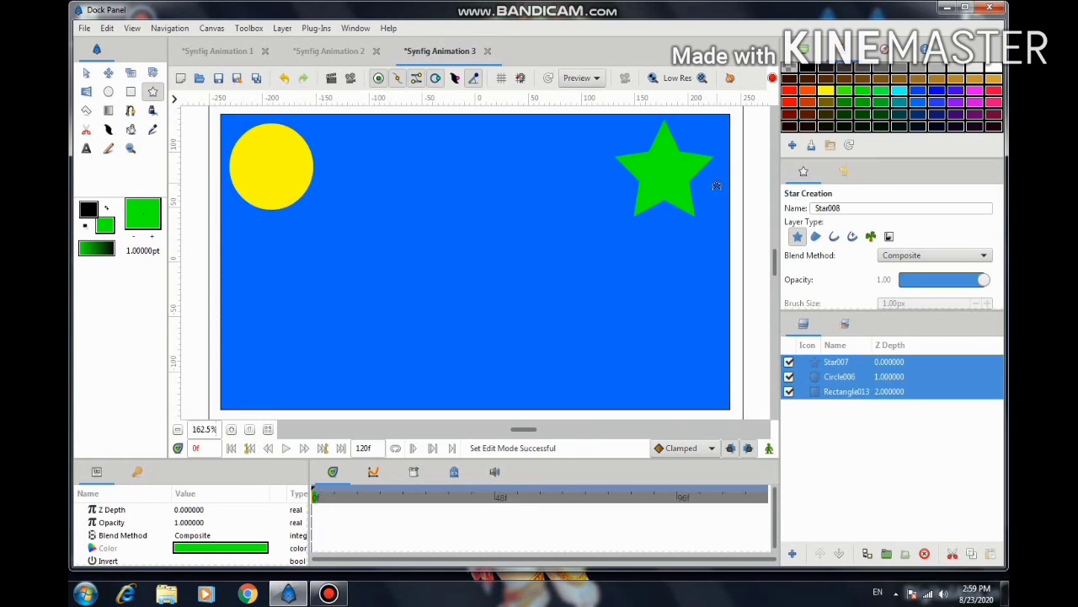
# Slightly shrink the green star and enlarge the yellow circle to a radius of about 47 px using their handles.
pyautogui.click(809, 363)
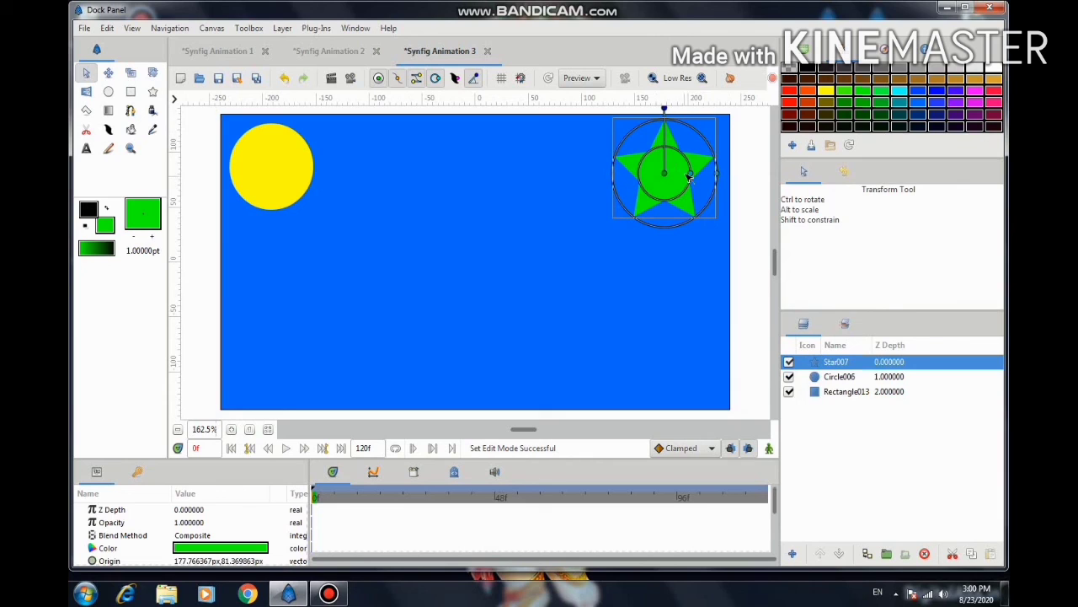
pyautogui.moveTo(694, 175)
pyautogui.mouseDown()
pyautogui.moveTo(683, 175)
pyautogui.moveTo(714, 173)
pyautogui.mouseUp()
pyautogui.click(269, 166)
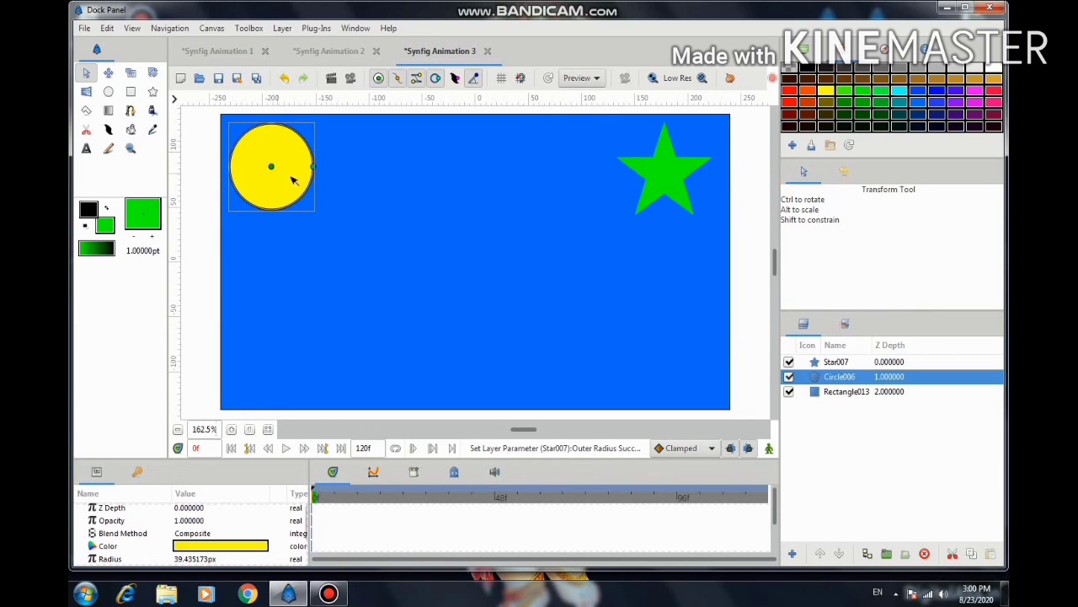
pyautogui.moveTo(314, 167); pyautogui.dragTo(323, 166)
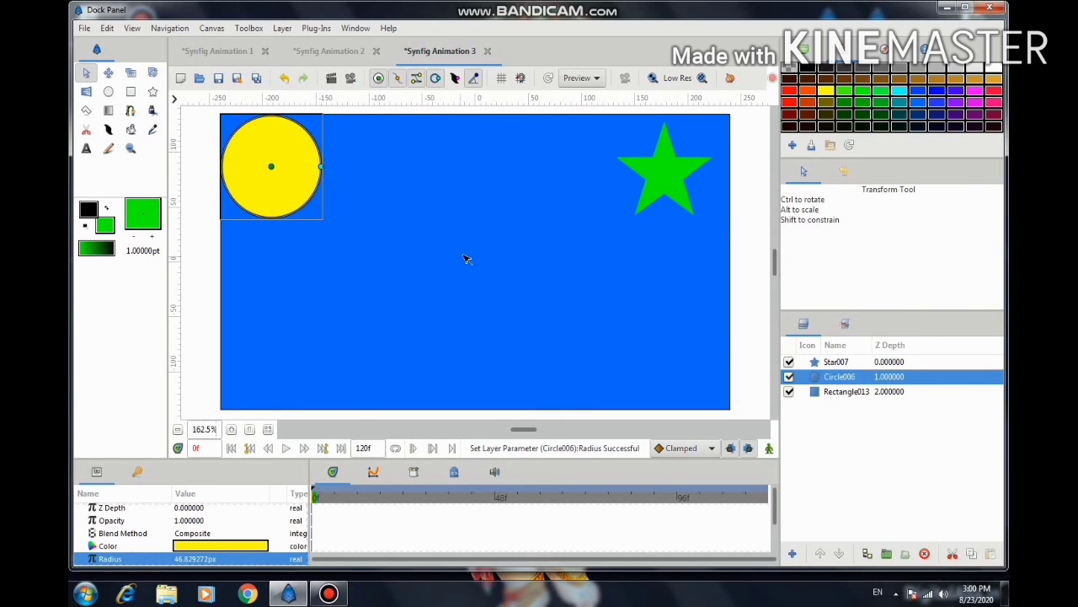
pyautogui.click(465, 259)
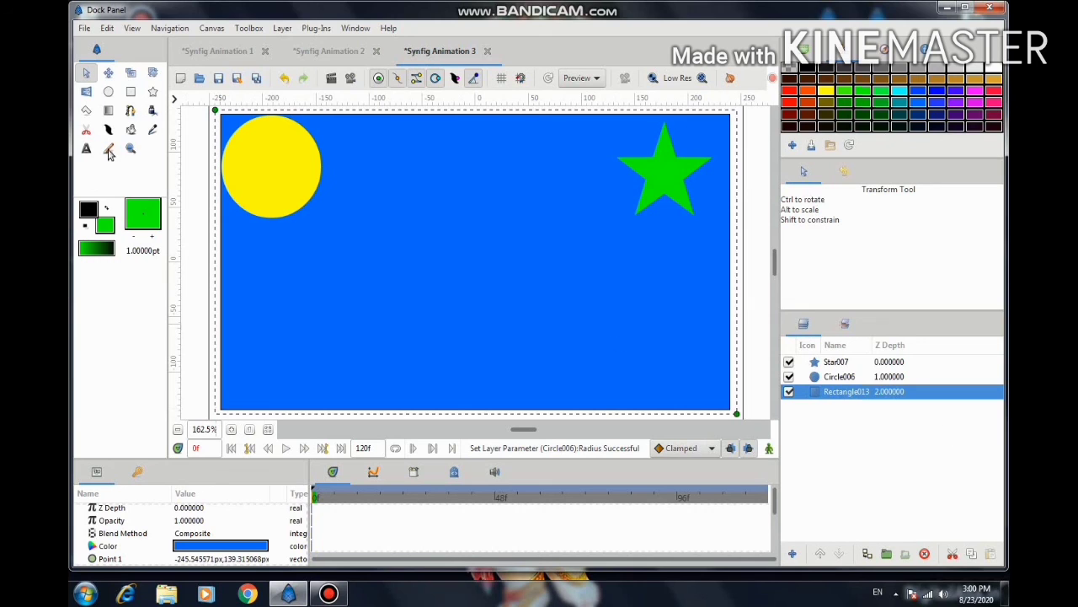
# Draw a closed, irregular red polygon with nine corners between the yellow circle and the green star.
pyautogui.click(86, 112)
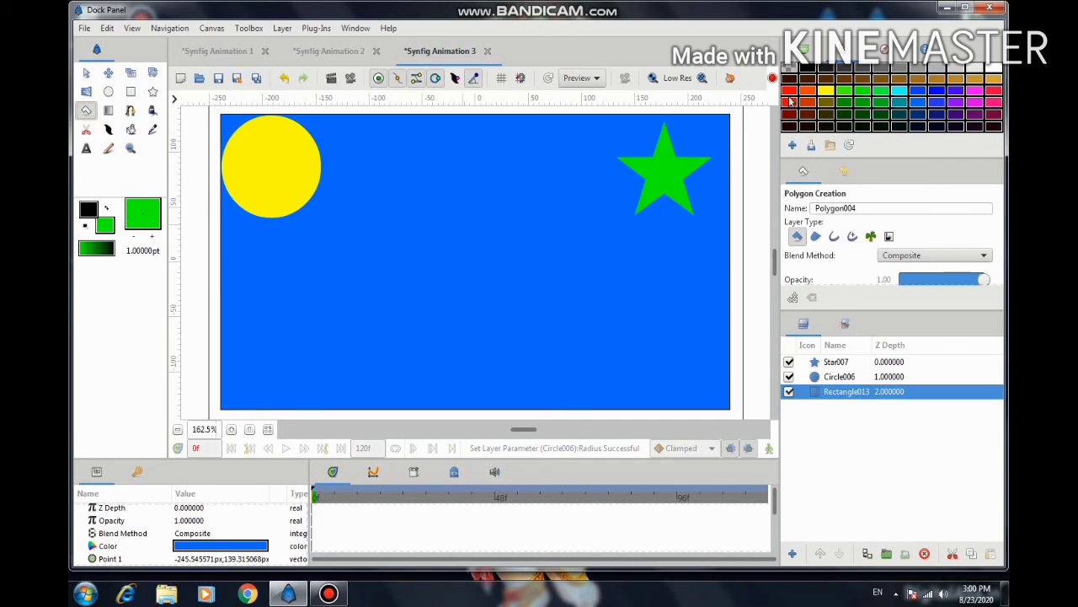
pyautogui.click(789, 101)
pyautogui.click(368, 174)
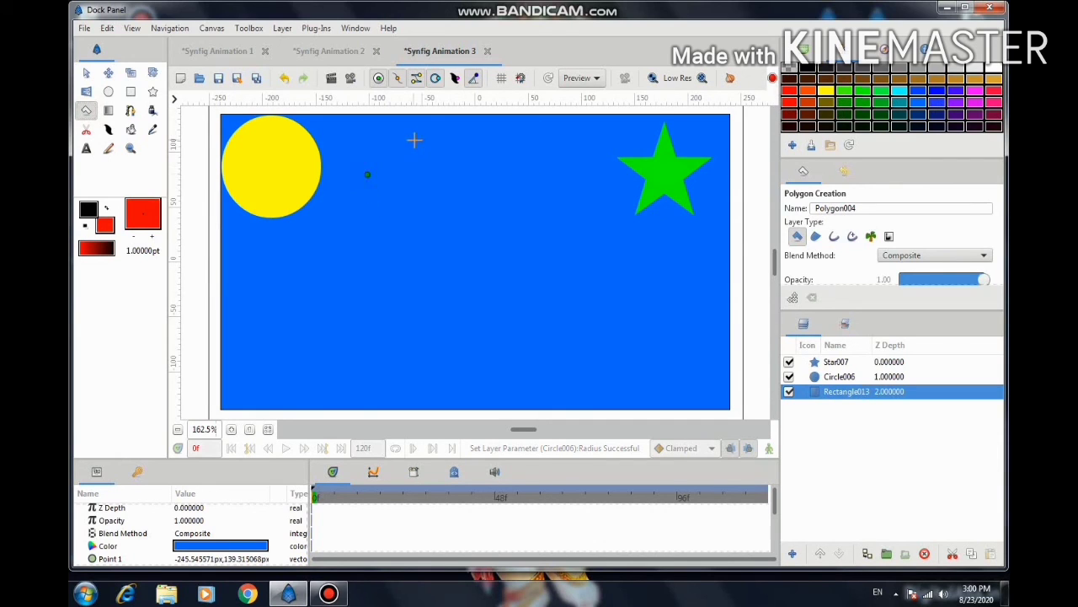
pyautogui.doubleClick(415, 139)
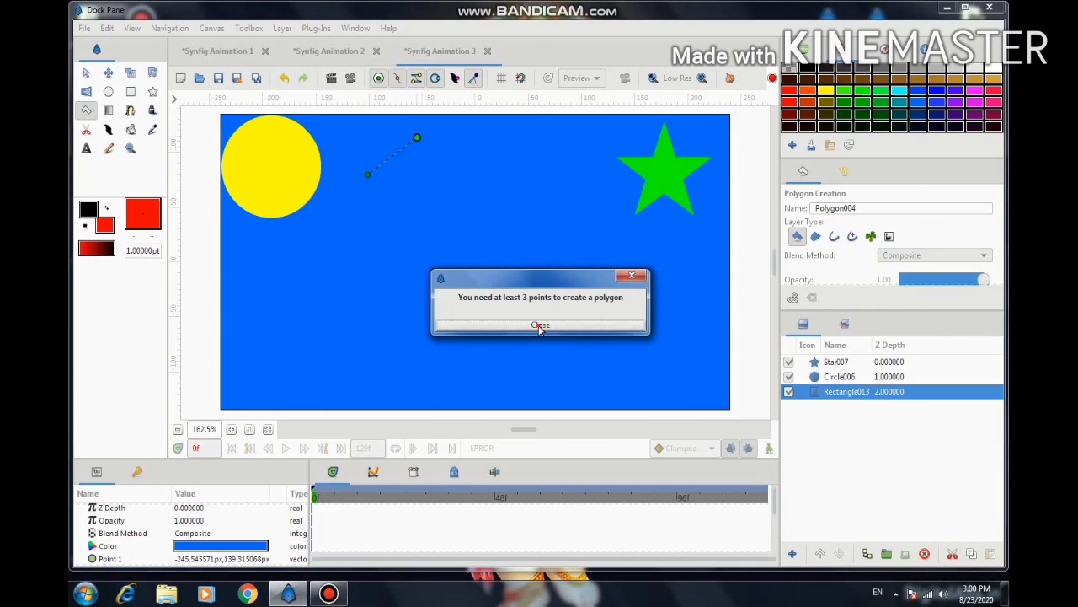
pyautogui.click(540, 326)
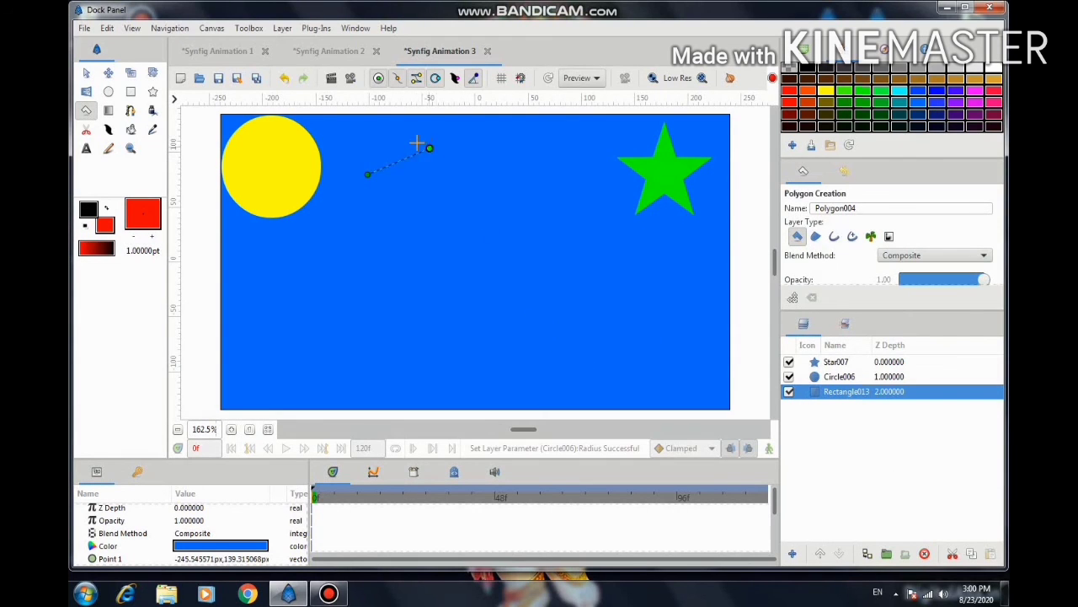
pyautogui.click(462, 173)
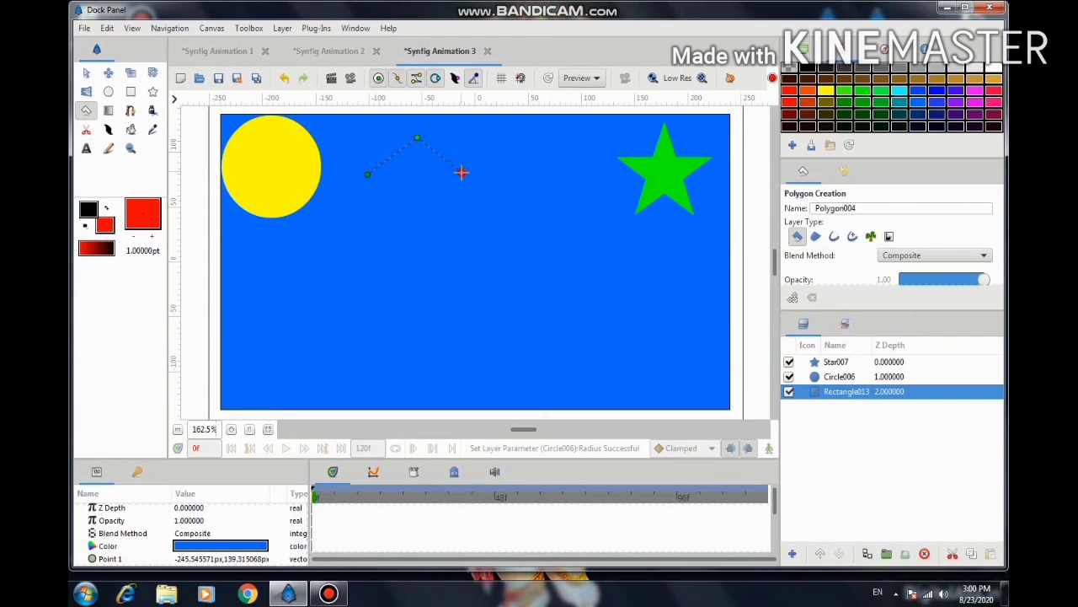
pyautogui.click(556, 144)
pyautogui.click(570, 197)
pyautogui.click(477, 219)
pyautogui.click(433, 190)
pyautogui.click(426, 229)
pyautogui.click(401, 189)
pyautogui.click(368, 174)
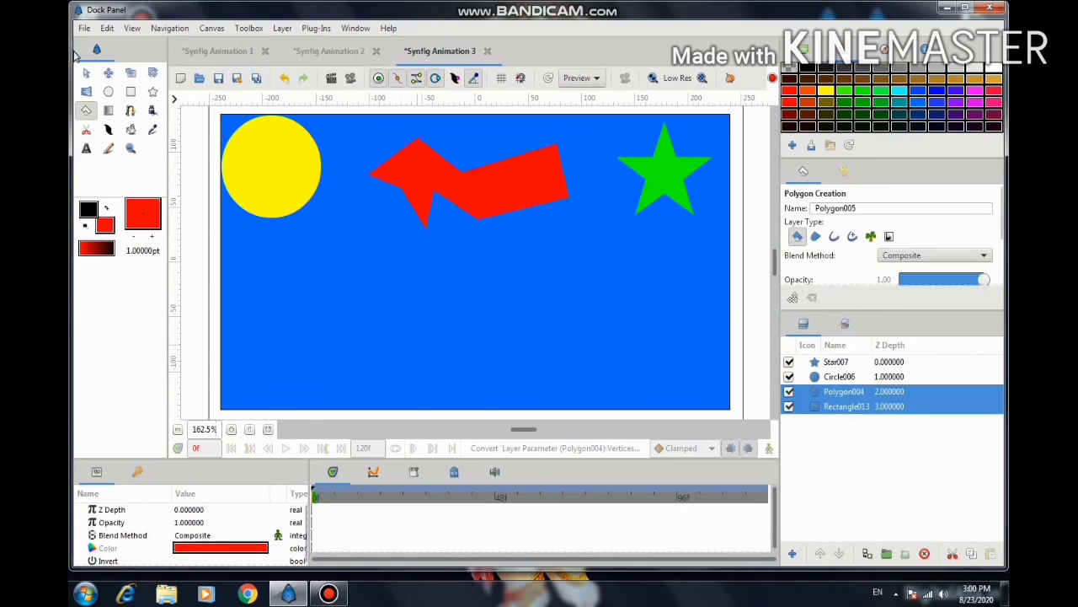
# Recolor the red polygon cyan with the Fill tool.
pyautogui.click(86, 72)
pyautogui.click(442, 184)
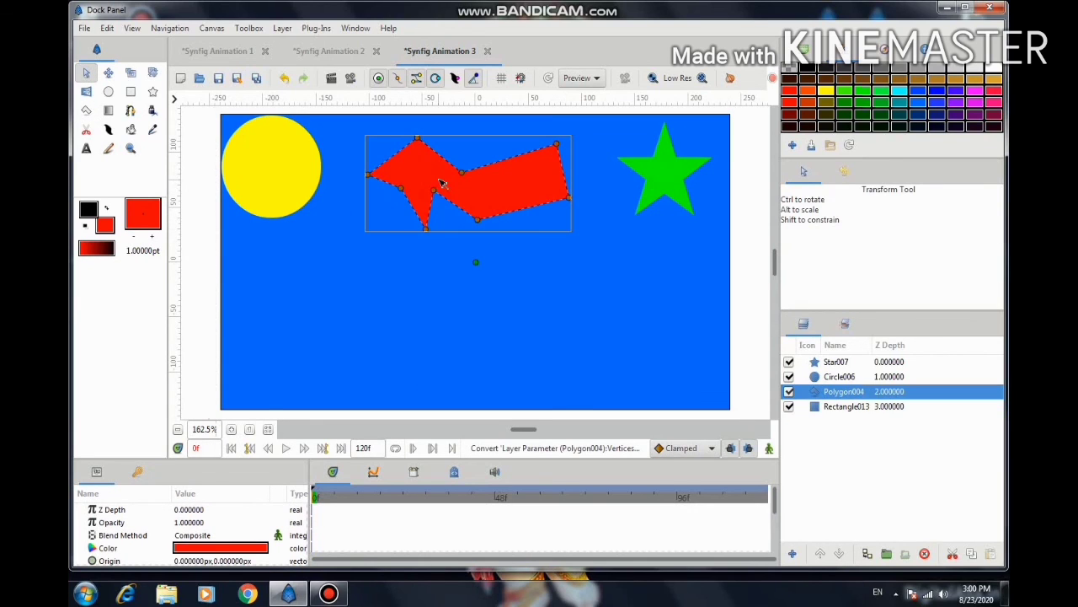
pyautogui.click(828, 93)
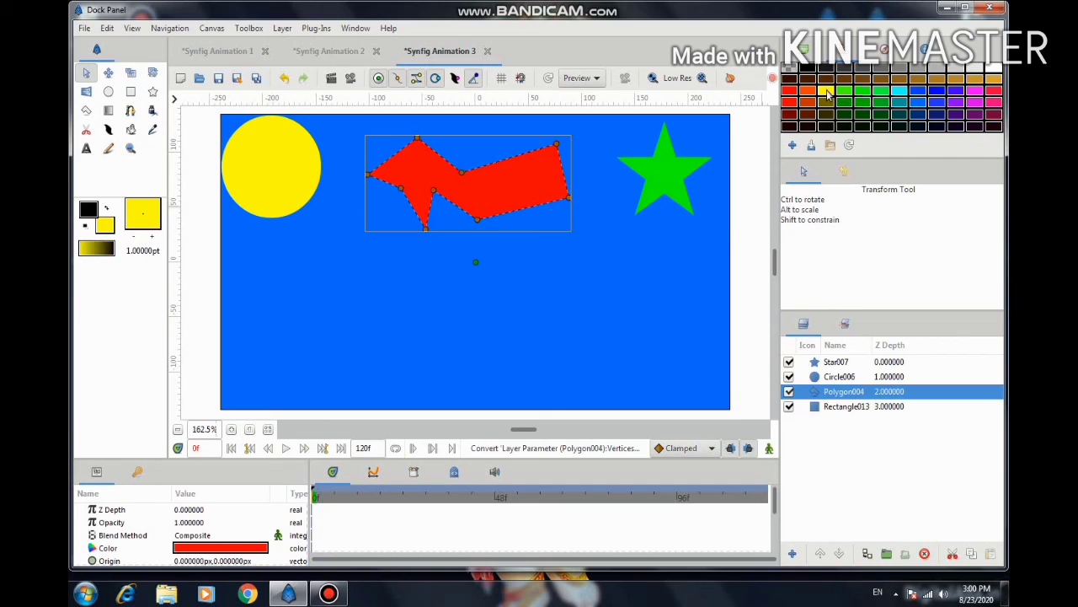
pyautogui.click(899, 91)
pyautogui.click(130, 129)
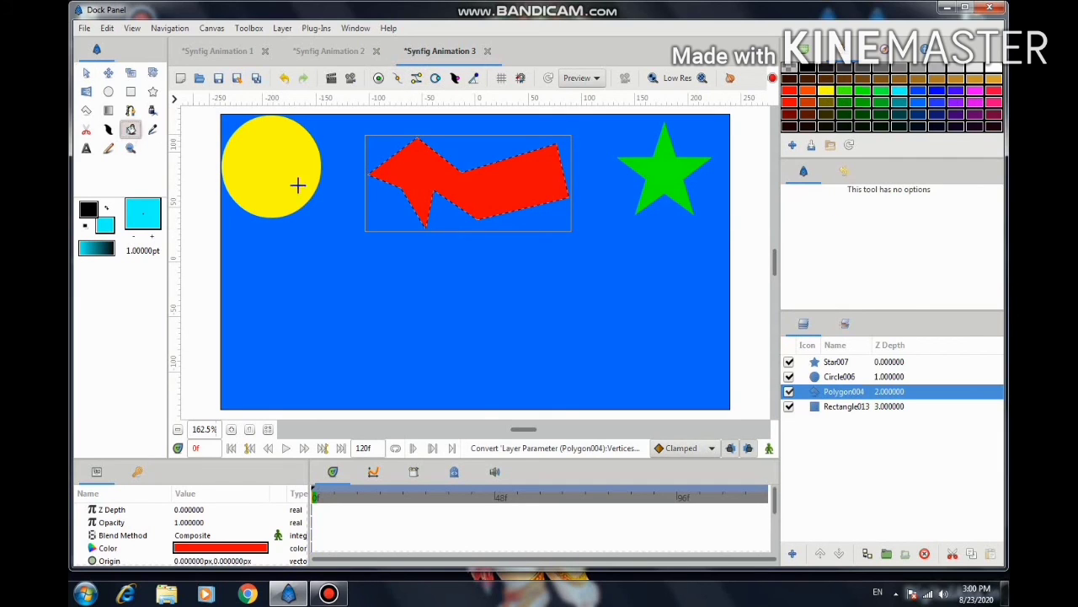
pyautogui.click(476, 188)
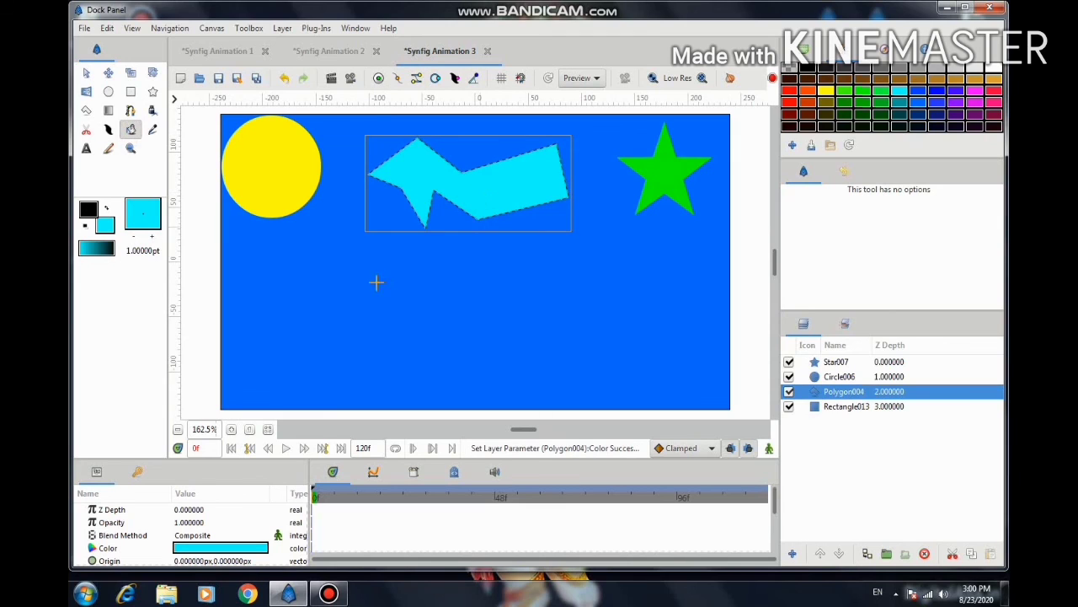
# Place the ten vertices of a zigzag spline outline in the lower-left part of the canvas.
pyautogui.click(131, 112)
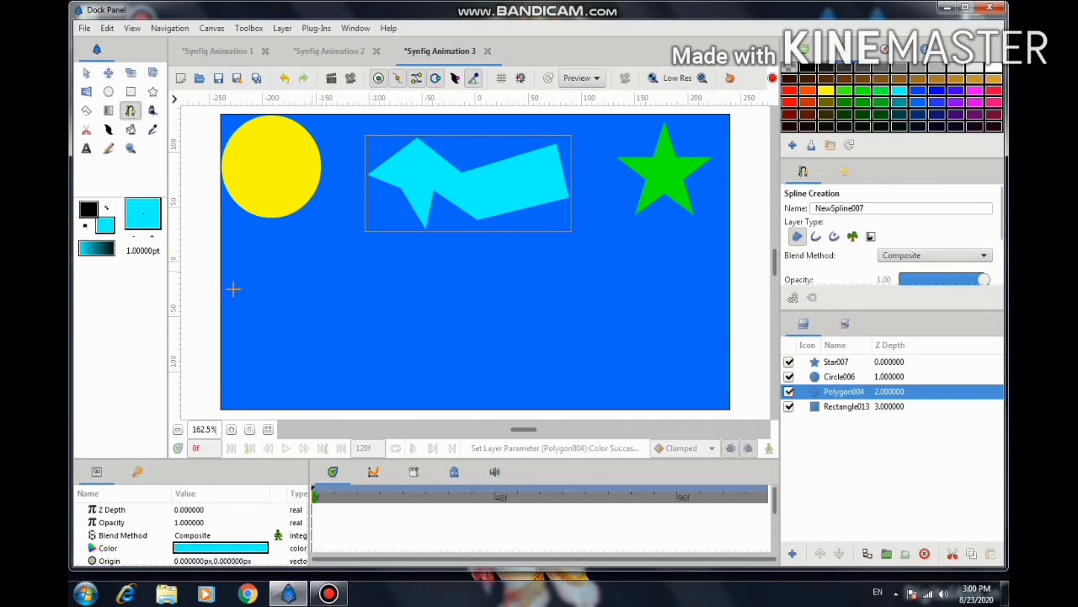
pyautogui.click(265, 310)
pyautogui.click(318, 263)
pyautogui.click(380, 310)
pyautogui.click(456, 262)
pyautogui.click(526, 332)
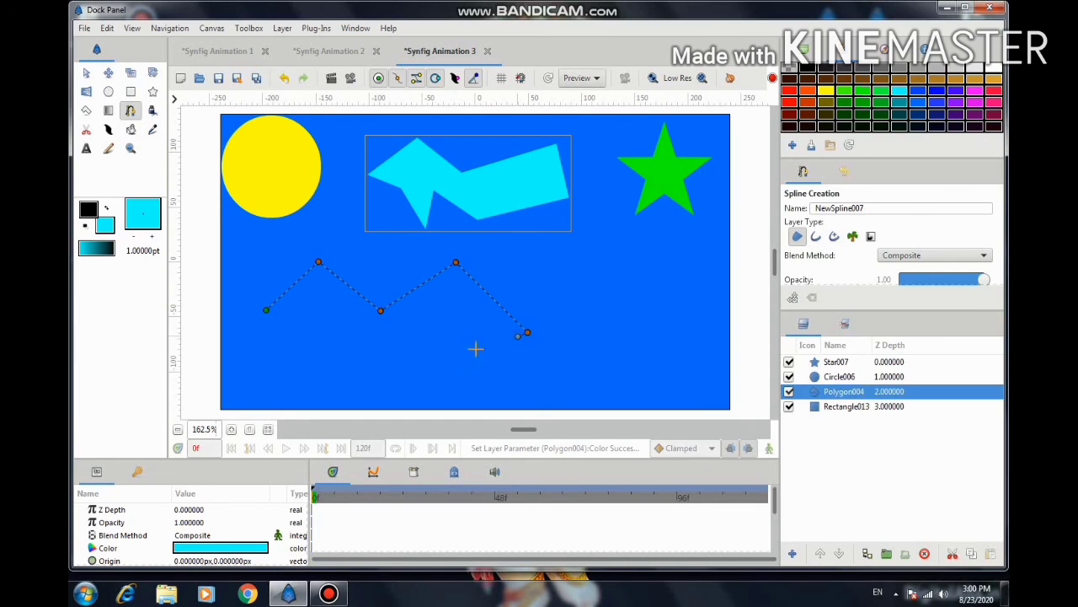
pyautogui.click(443, 375)
pyautogui.click(443, 321)
pyautogui.click(379, 373)
pyautogui.click(332, 310)
pyautogui.click(267, 369)
# Loop the zigzag spline back to its first vertex and create it as a cyan filled region.
pyautogui.rightClick(266, 309)
pyautogui.click(281, 355)
pyautogui.rightClick(280, 358)
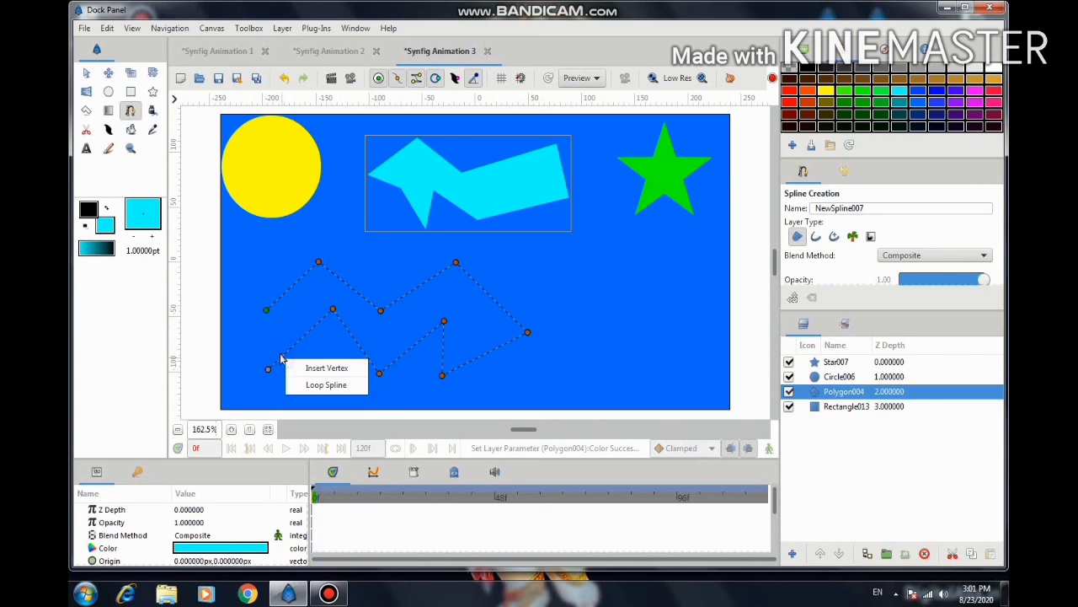
pyautogui.click(267, 317)
pyautogui.click(266, 310)
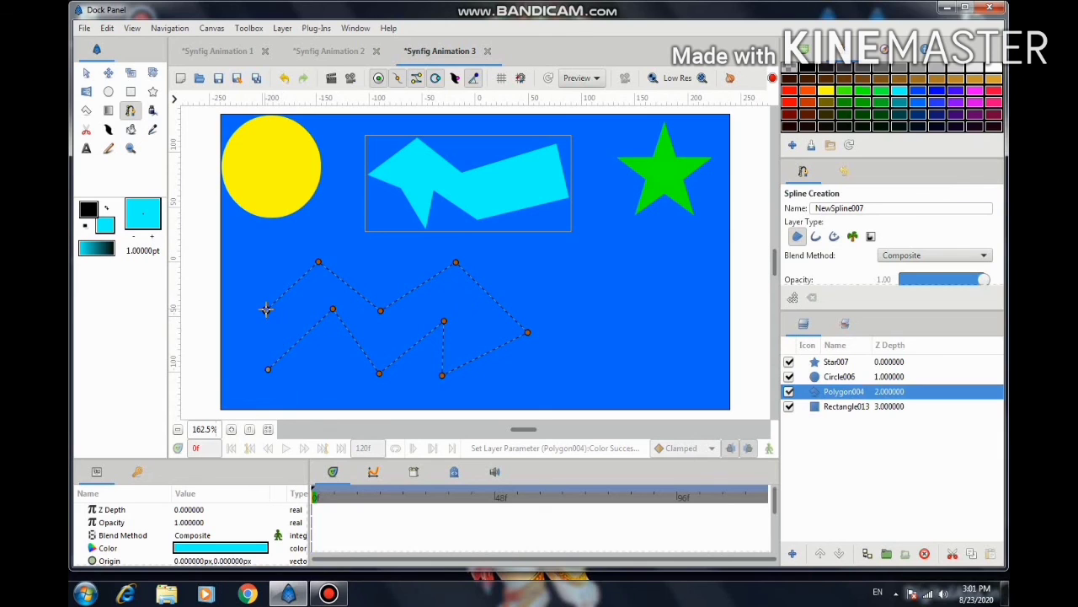
pyautogui.rightClick(265, 309)
pyautogui.click(286, 383)
pyautogui.rightClick(287, 387)
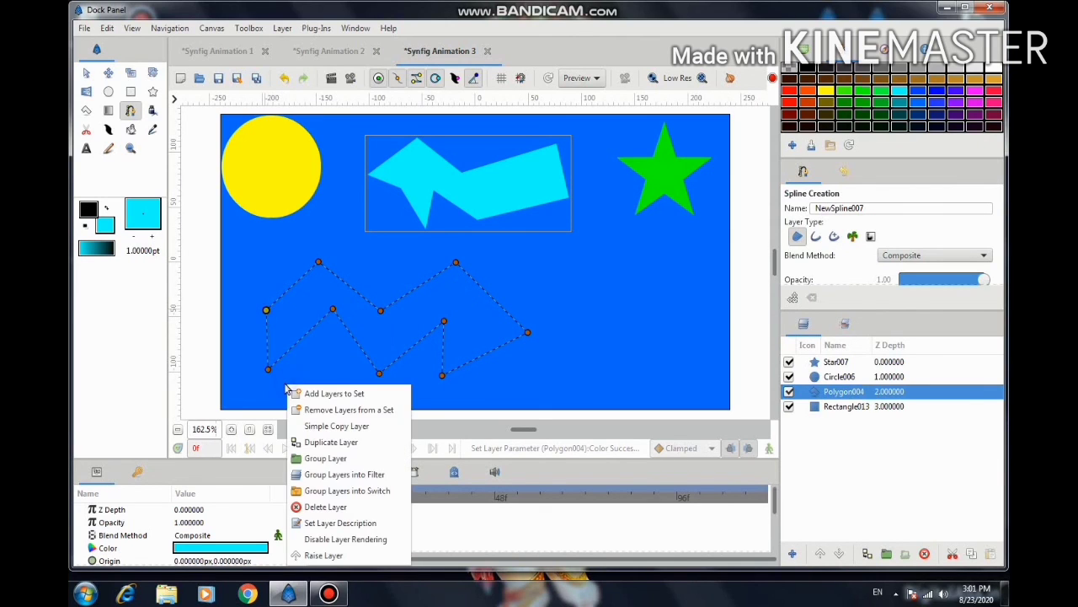
pyautogui.click(86, 75)
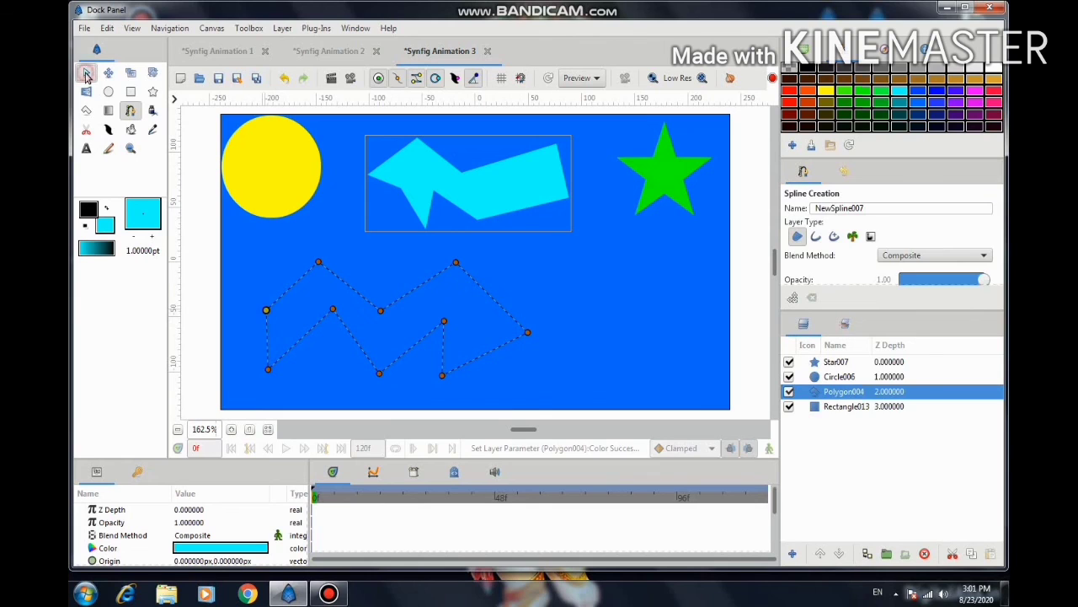
pyautogui.click(86, 75)
pyautogui.click(685, 296)
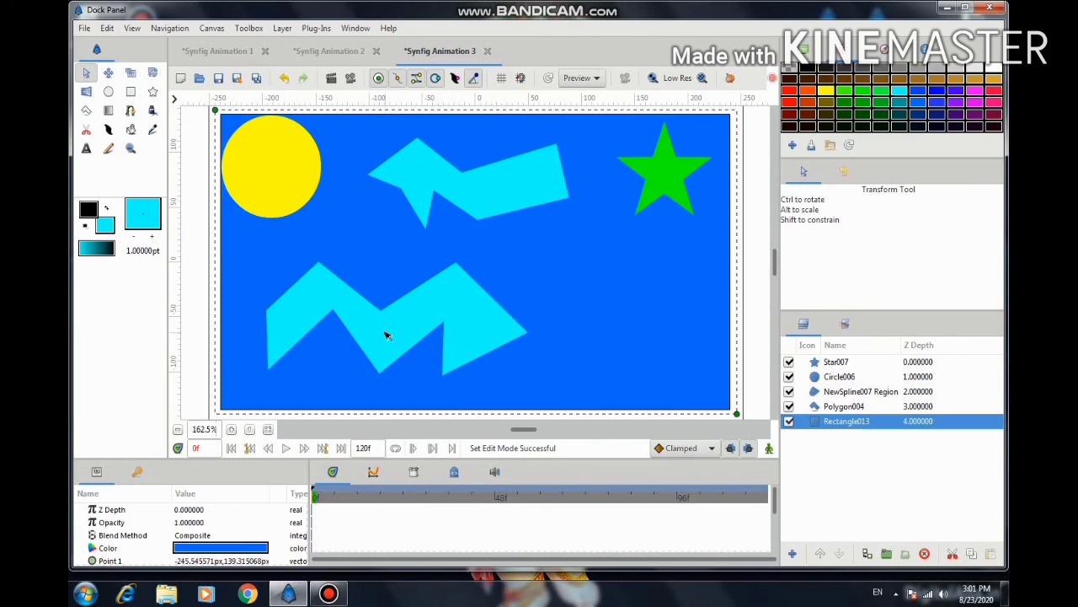
# Recolor the zigzag spline region golden brown with the Fill tool.
pyautogui.click(387, 334)
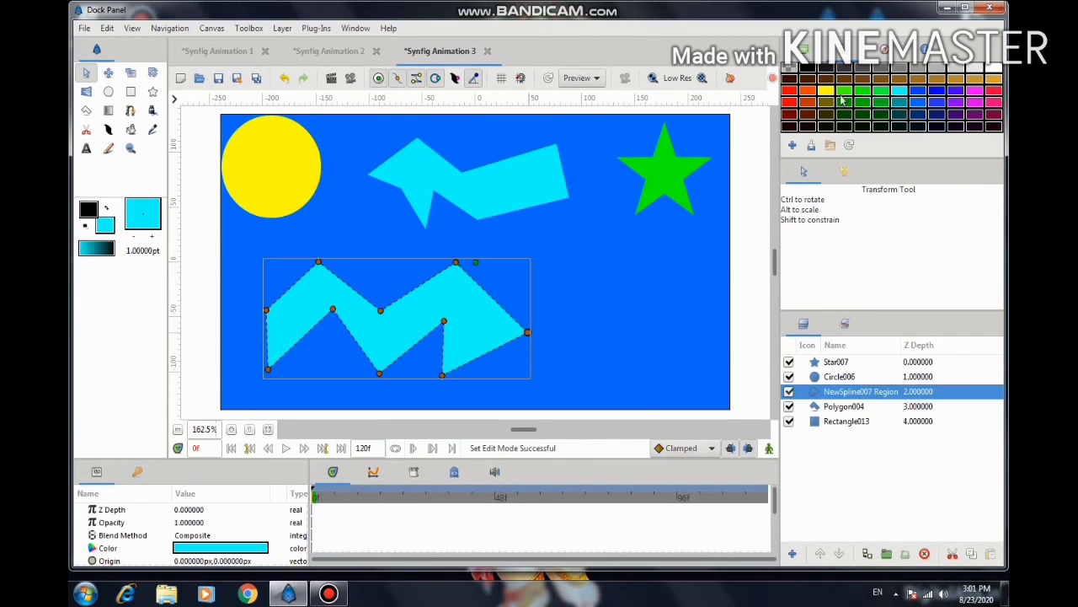
pyautogui.click(995, 84)
pyautogui.click(131, 129)
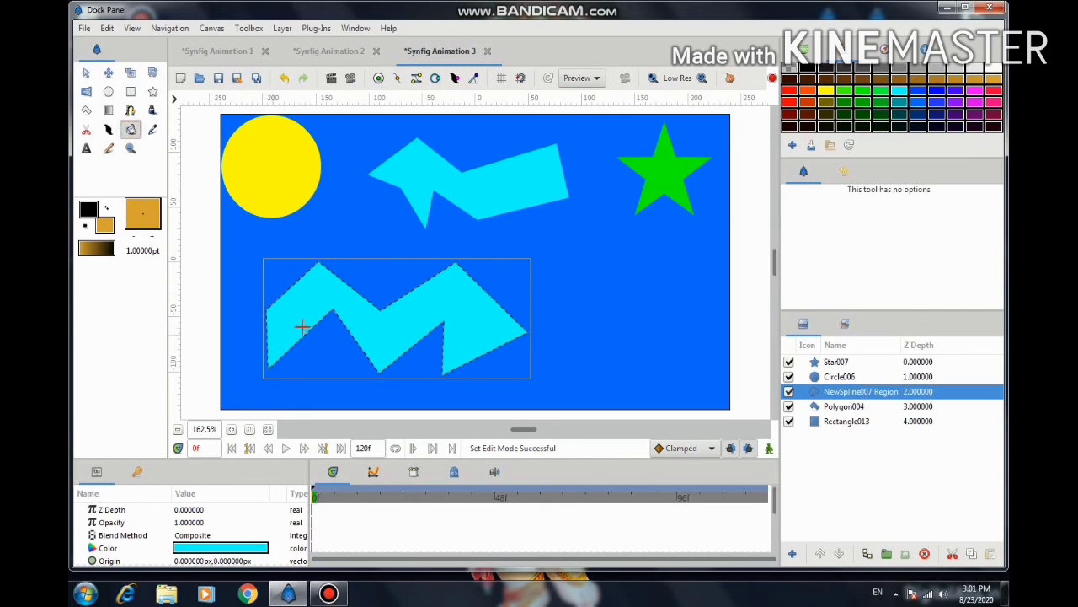
pyautogui.click(316, 292)
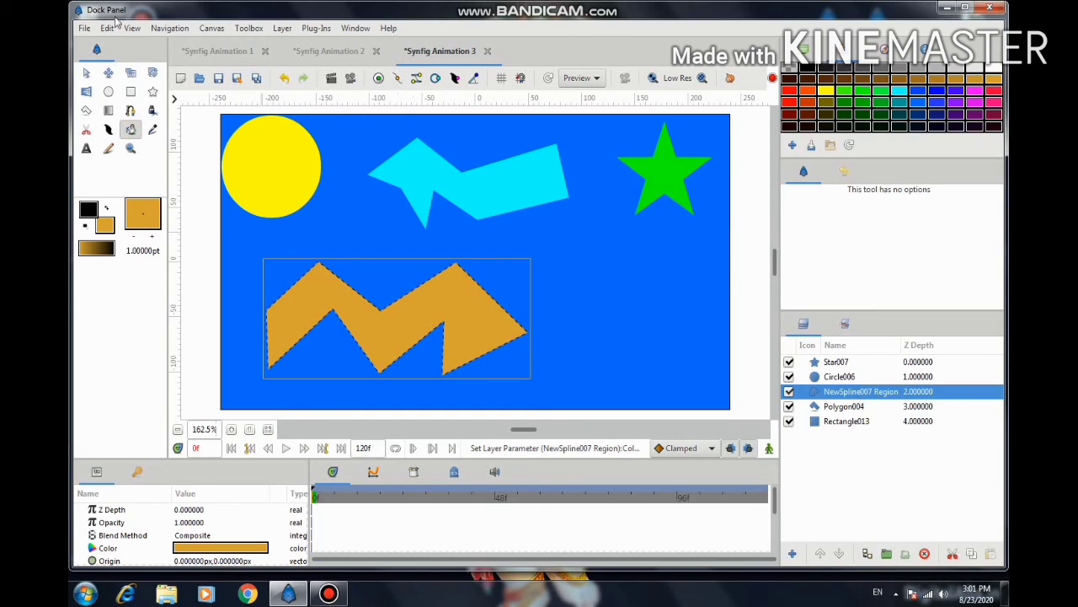
# Hide the vertex handles of the golden zigzag region and pull out the tangents at its corners to round the outline into smooth curves.
pyautogui.click(85, 73)
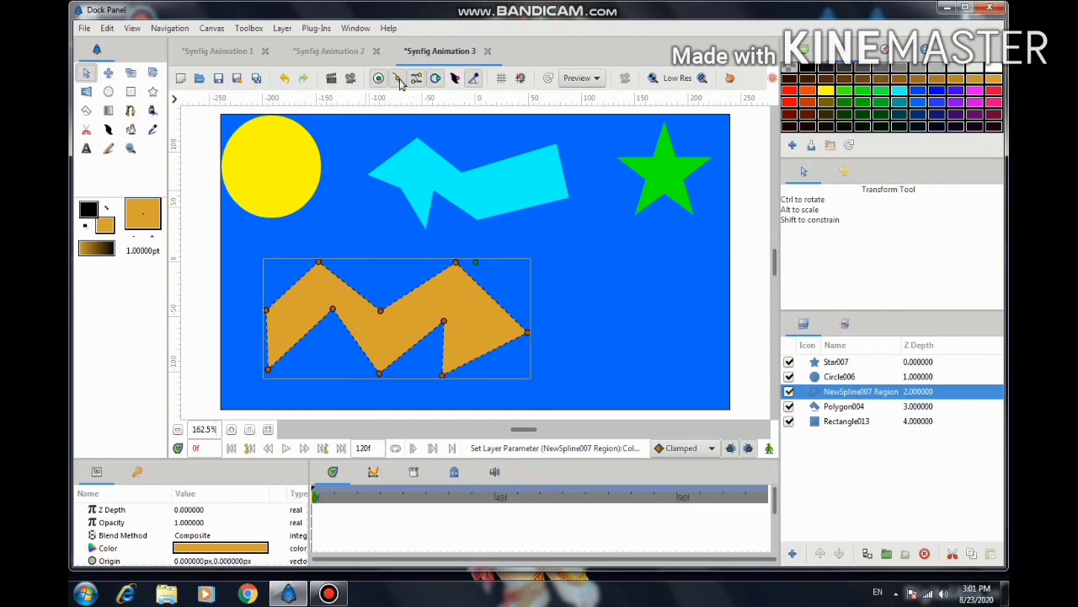
pyautogui.click(320, 263)
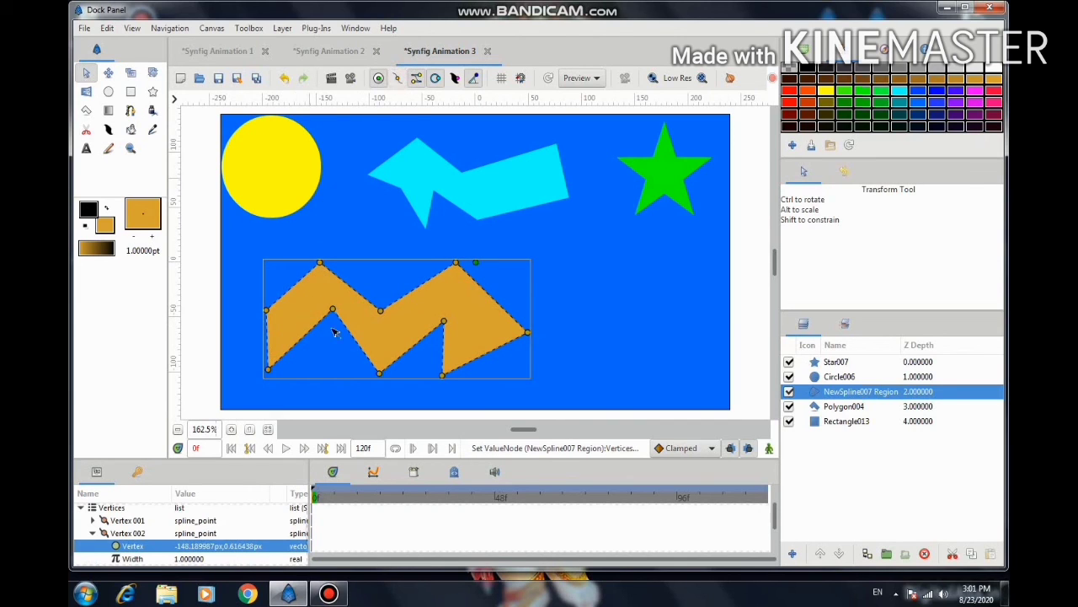
pyautogui.moveTo(322, 265); pyautogui.dragTo(283, 262)
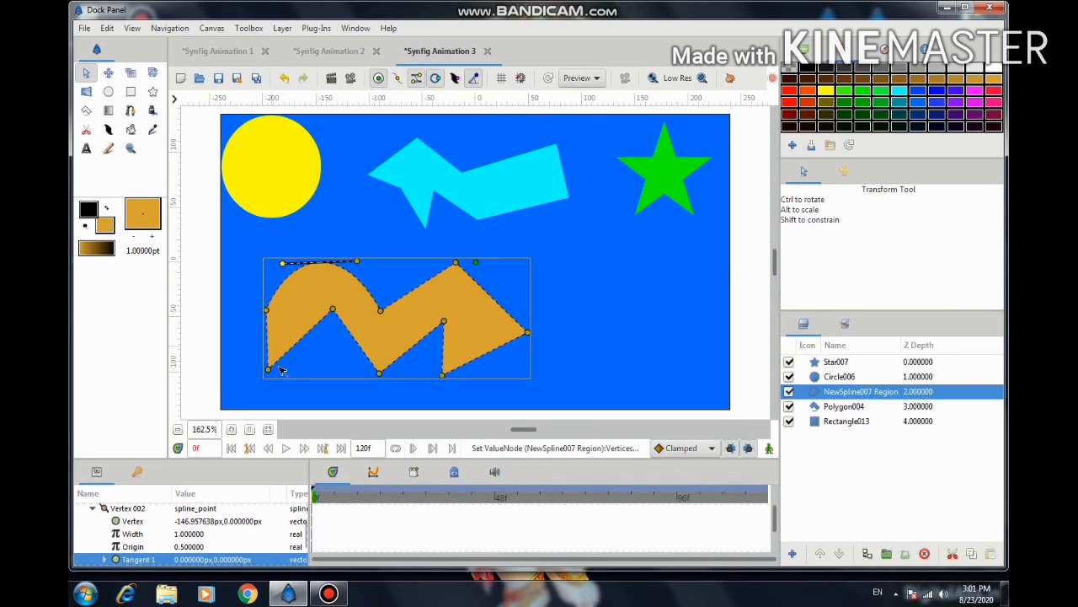
pyautogui.moveTo(270, 369); pyautogui.dragTo(292, 373)
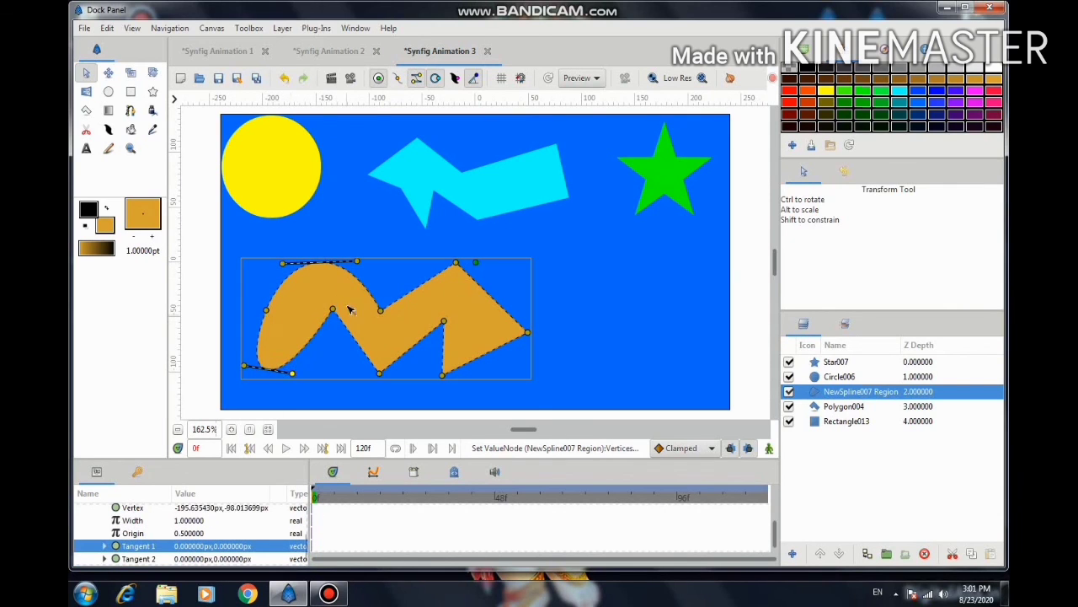
pyautogui.moveTo(334, 311); pyautogui.dragTo(413, 321)
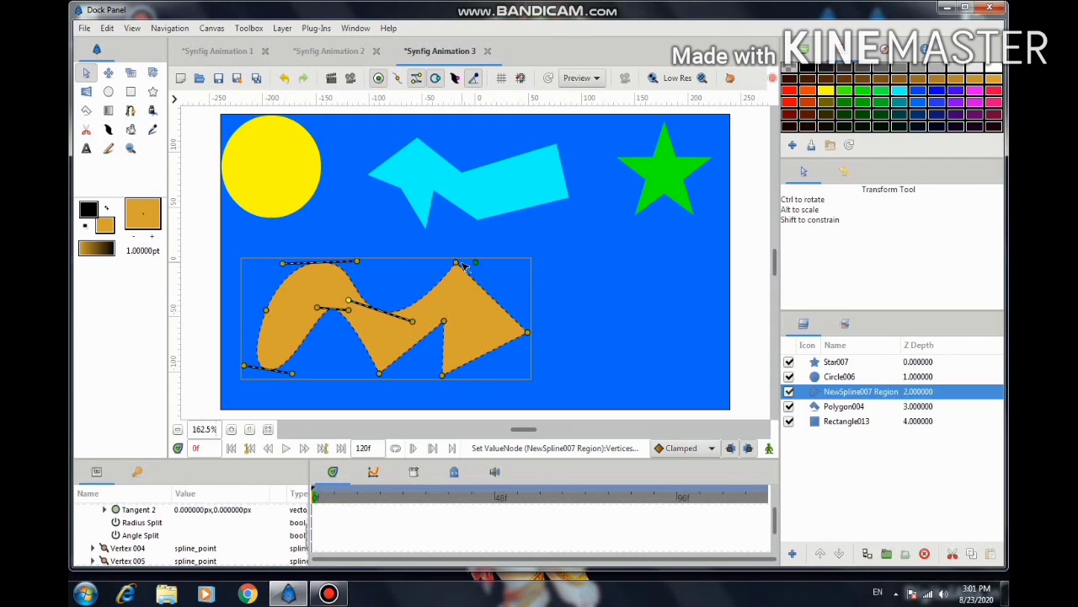
pyautogui.moveTo(457, 262); pyautogui.dragTo(487, 262)
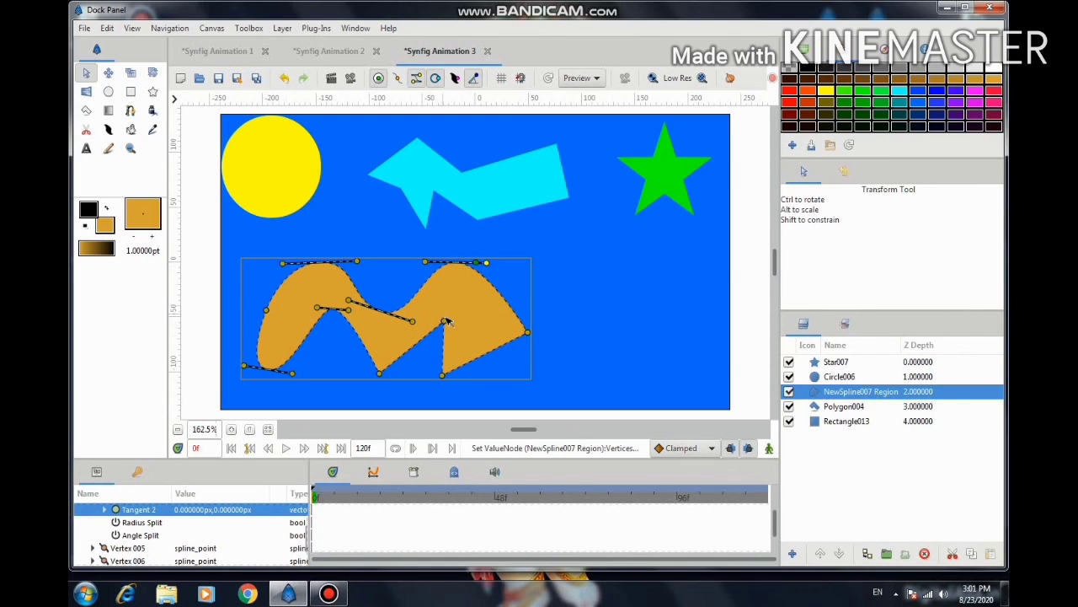
pyautogui.moveTo(446, 321); pyautogui.dragTo(467, 323)
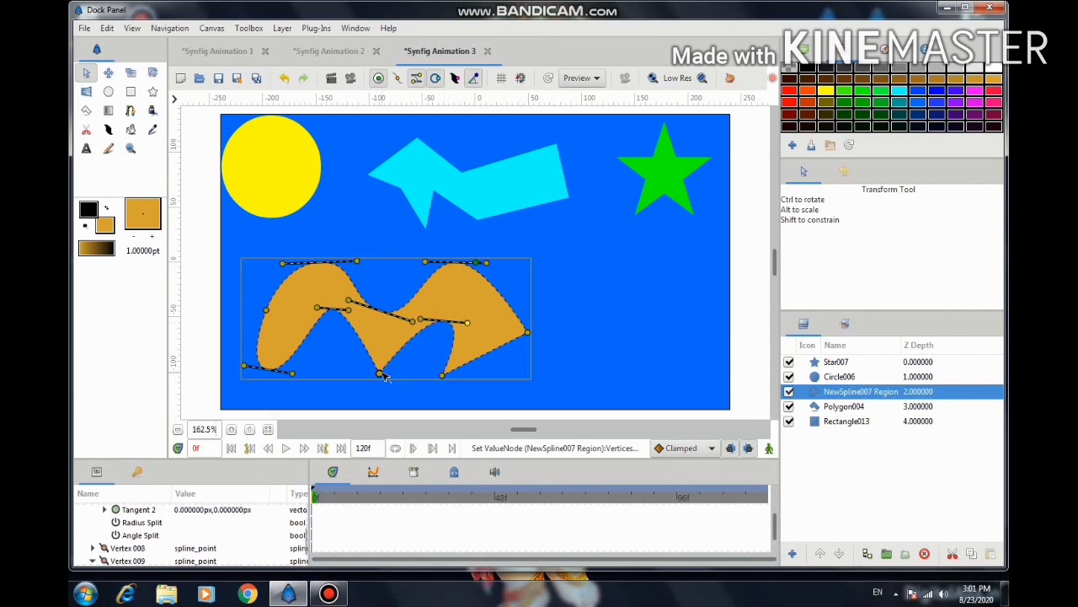
pyautogui.moveTo(384, 378); pyautogui.dragTo(356, 365)
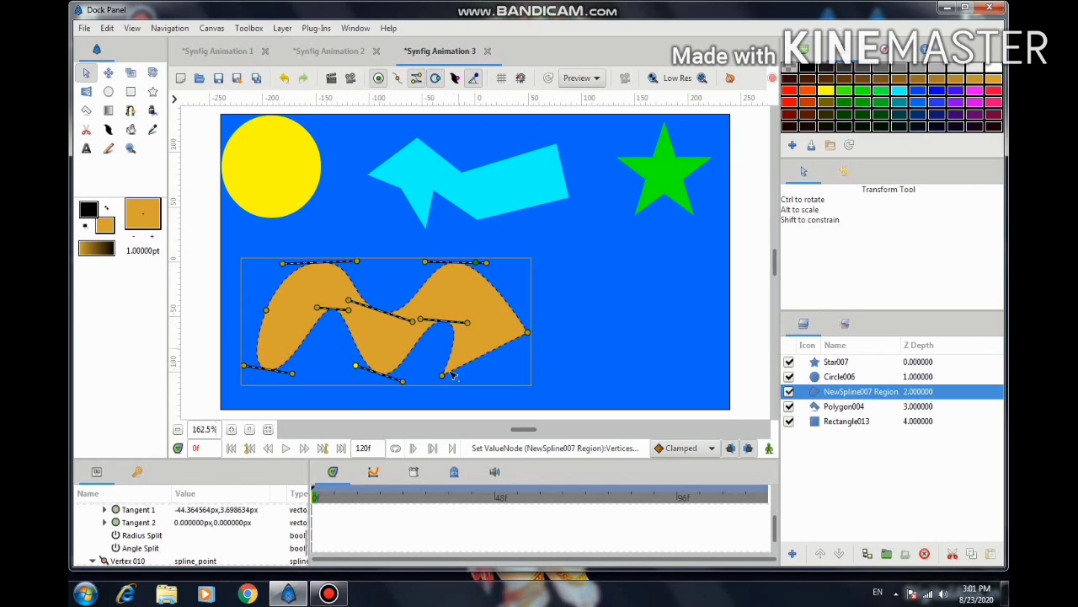
pyautogui.moveTo(444, 375)
pyautogui.mouseDown()
pyautogui.moveTo(466, 370)
pyautogui.moveTo(443, 389)
pyautogui.mouseUp()
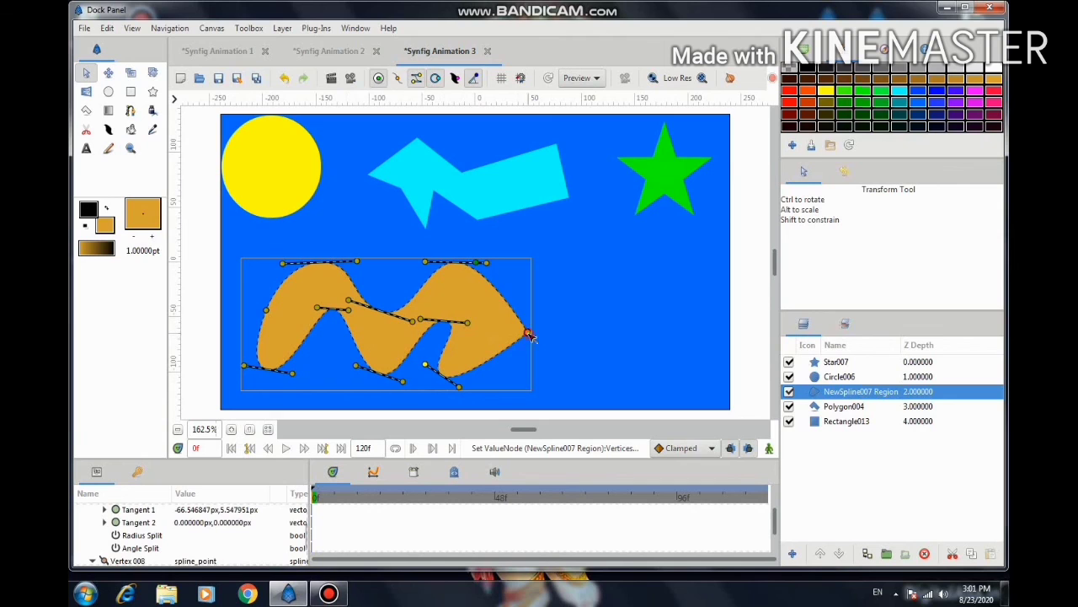
pyautogui.moveTo(524, 336); pyautogui.dragTo(530, 310)
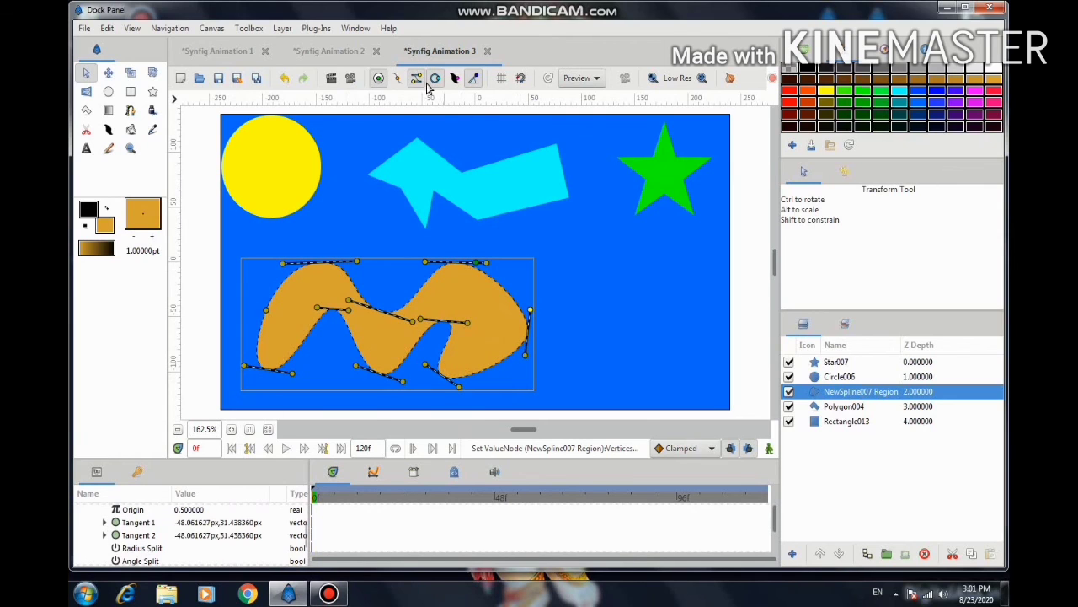
# Show the vertex handles again, reposition three vertices at the golden shape's right end to even its width, and select the blue background.
pyautogui.click(397, 78)
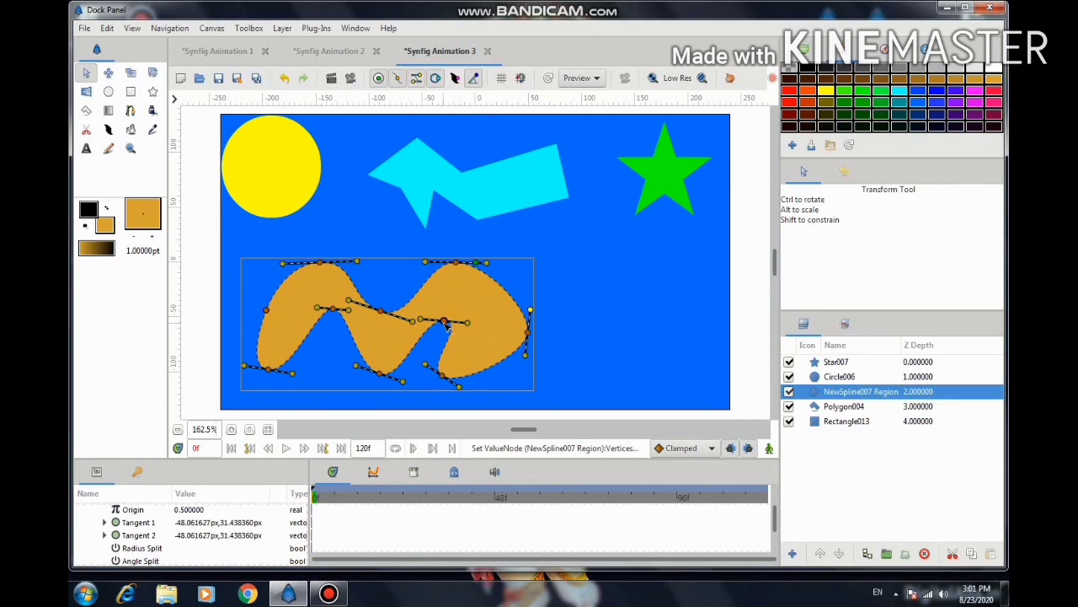
pyautogui.moveTo(446, 324); pyautogui.dragTo(462, 305)
pyautogui.moveTo(447, 376); pyautogui.dragTo(472, 364)
pyautogui.moveTo(526, 334); pyautogui.dragTo(516, 328)
pyautogui.click(601, 282)
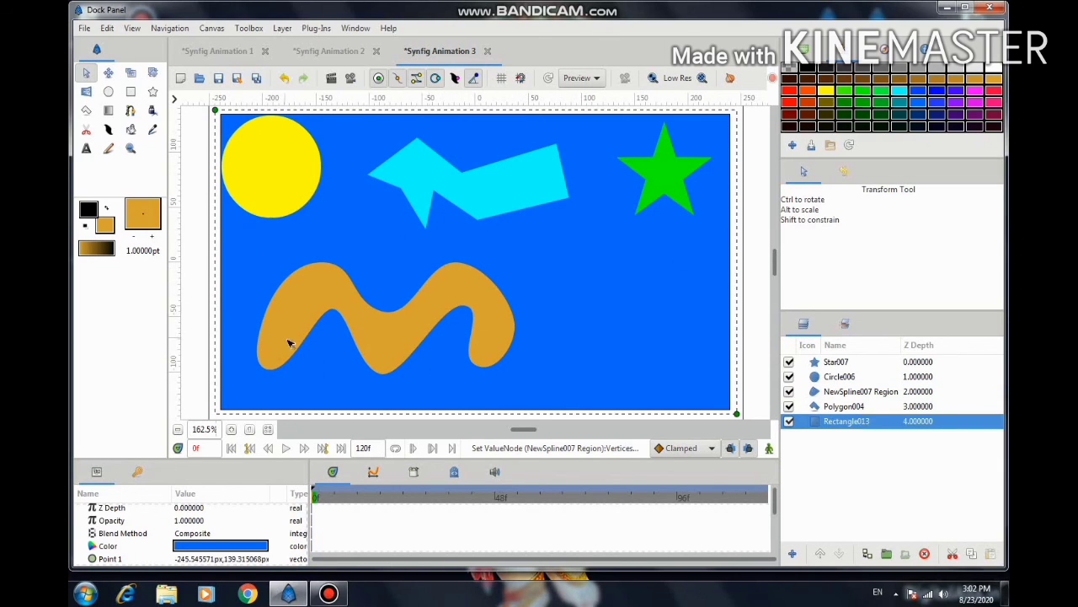
# Add the white text "Synfig" to the right of the golden curved shape and stretch it taller with its size handle.
pyautogui.click(86, 149)
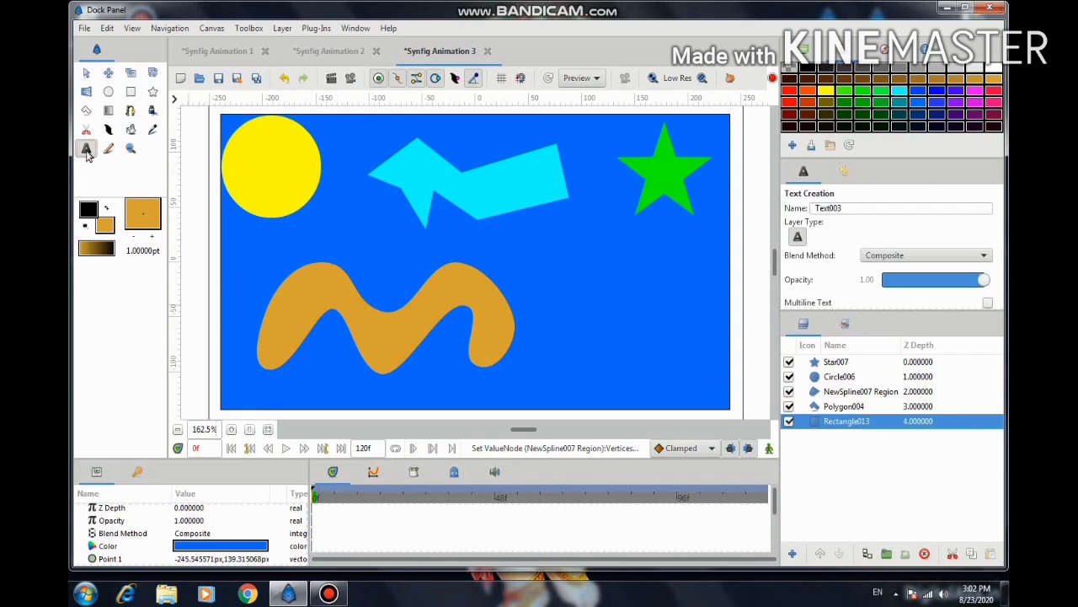
pyautogui.click(994, 74)
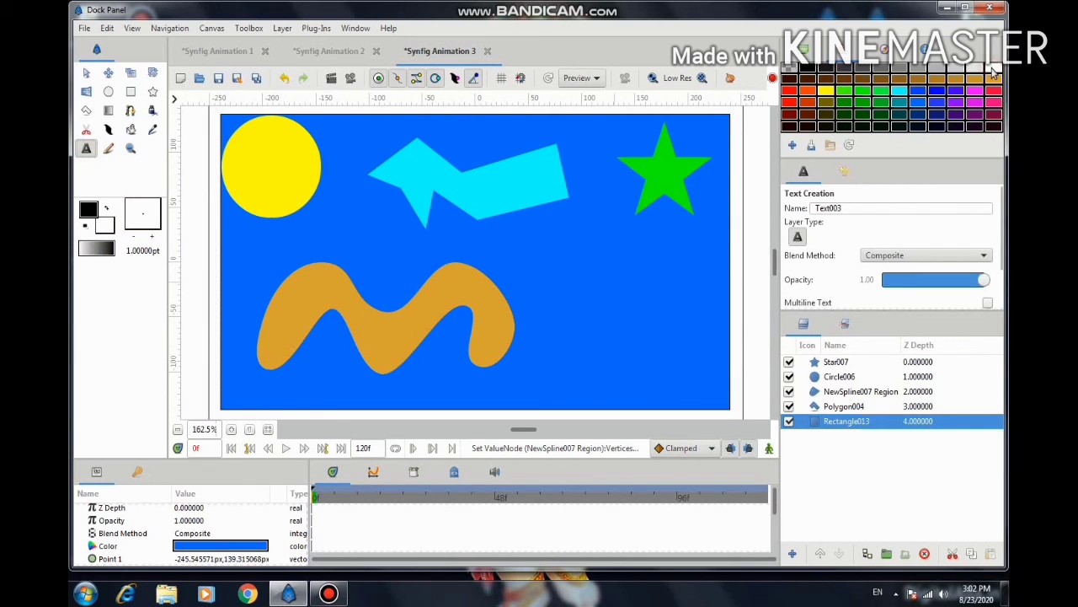
pyautogui.click(604, 305)
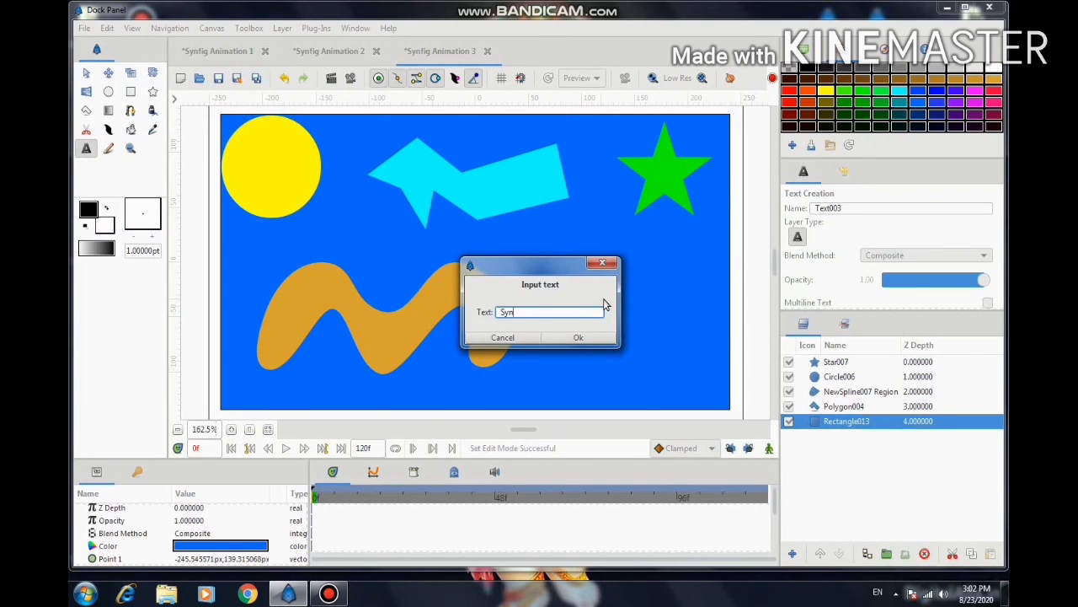
pyautogui.click(576, 339)
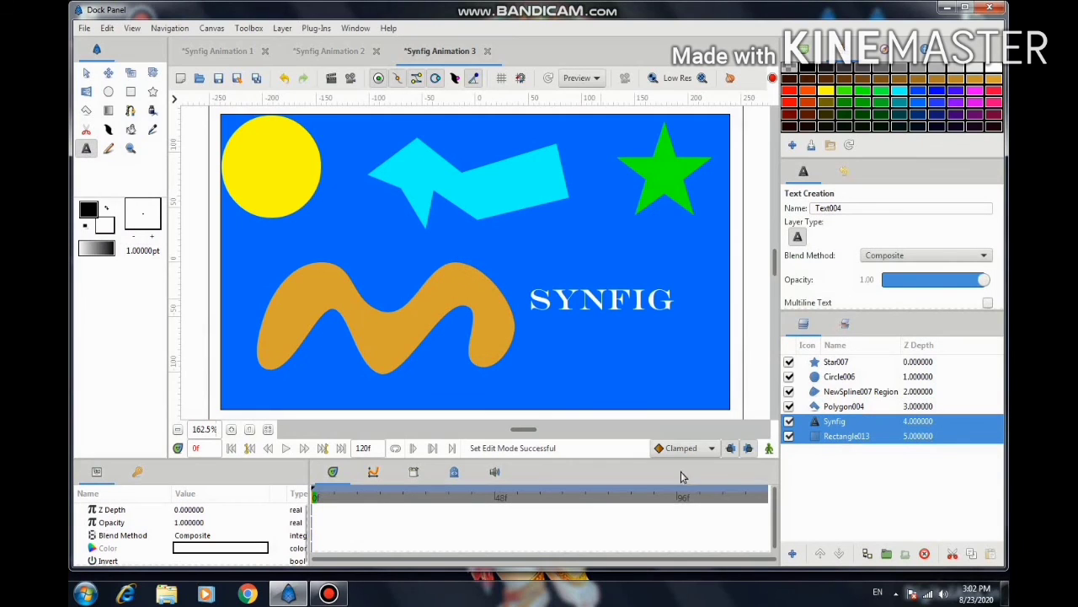
pyautogui.click(807, 421)
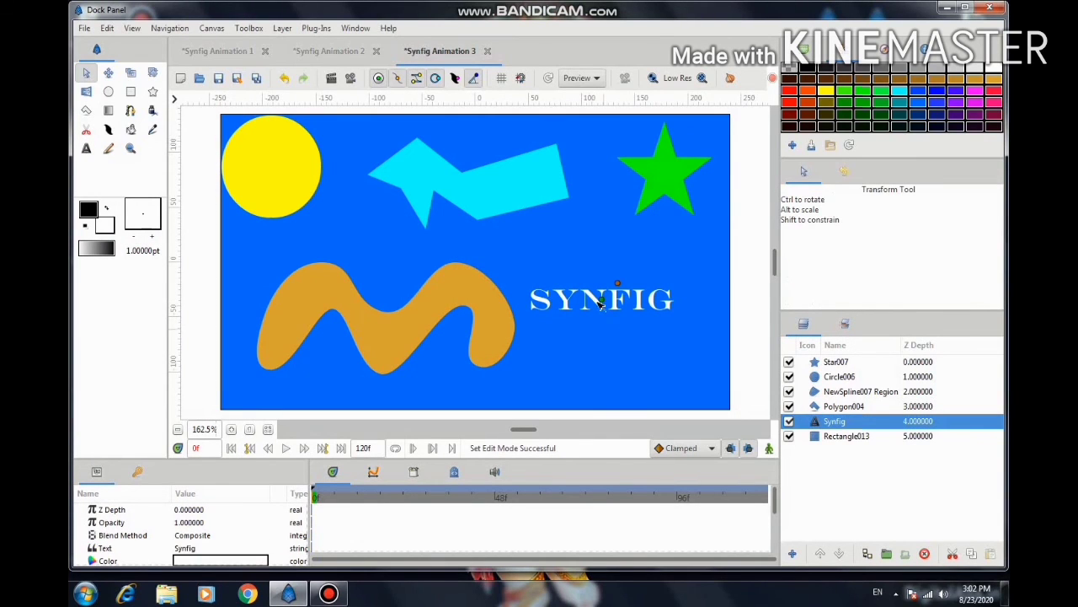
pyautogui.moveTo(619, 285); pyautogui.dragTo(630, 260)
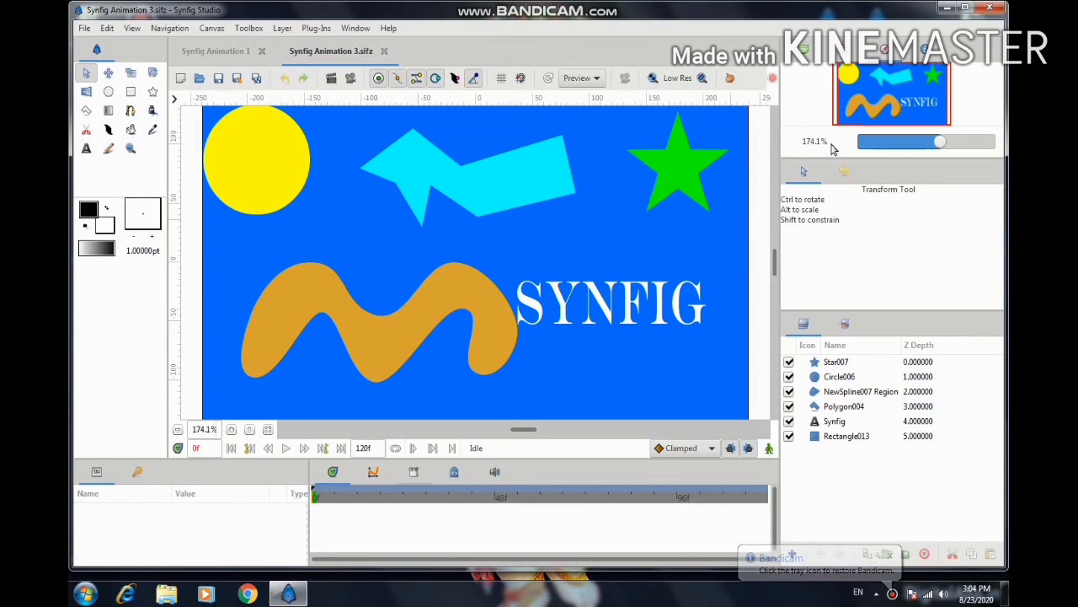
# Zoom the canvas of Synfig Animation 3.sifz out to 132% to view the whole scene.
pyautogui.moveTo(940, 143); pyautogui.dragTo(933, 144)
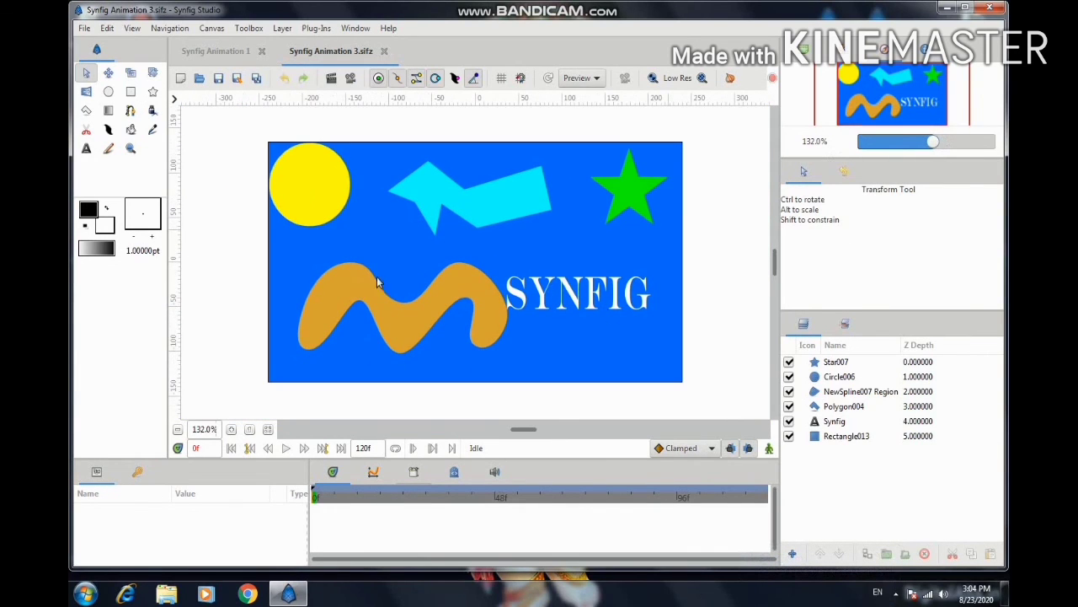